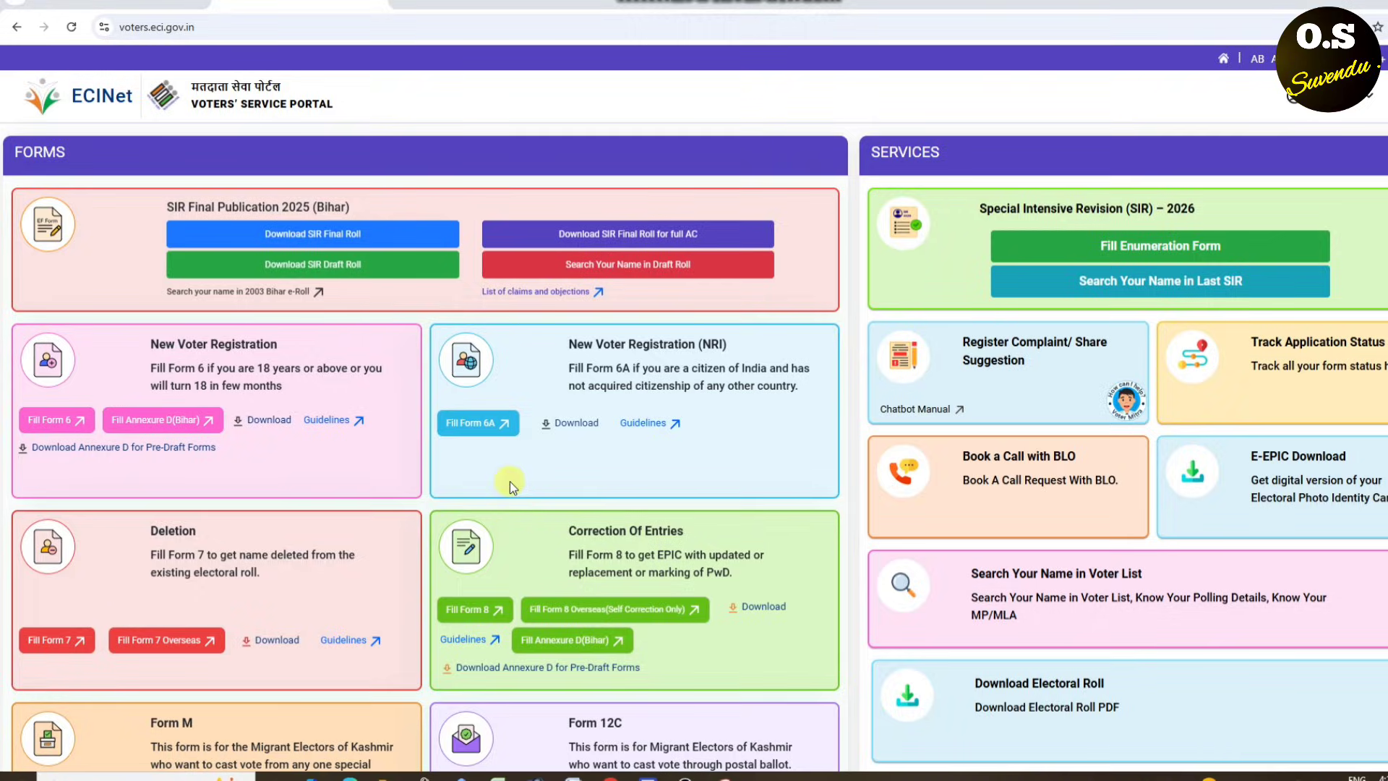
- Search Google for 'voter portal', mark the Election Commission result, and return to the portal home tab
click(402, 8)
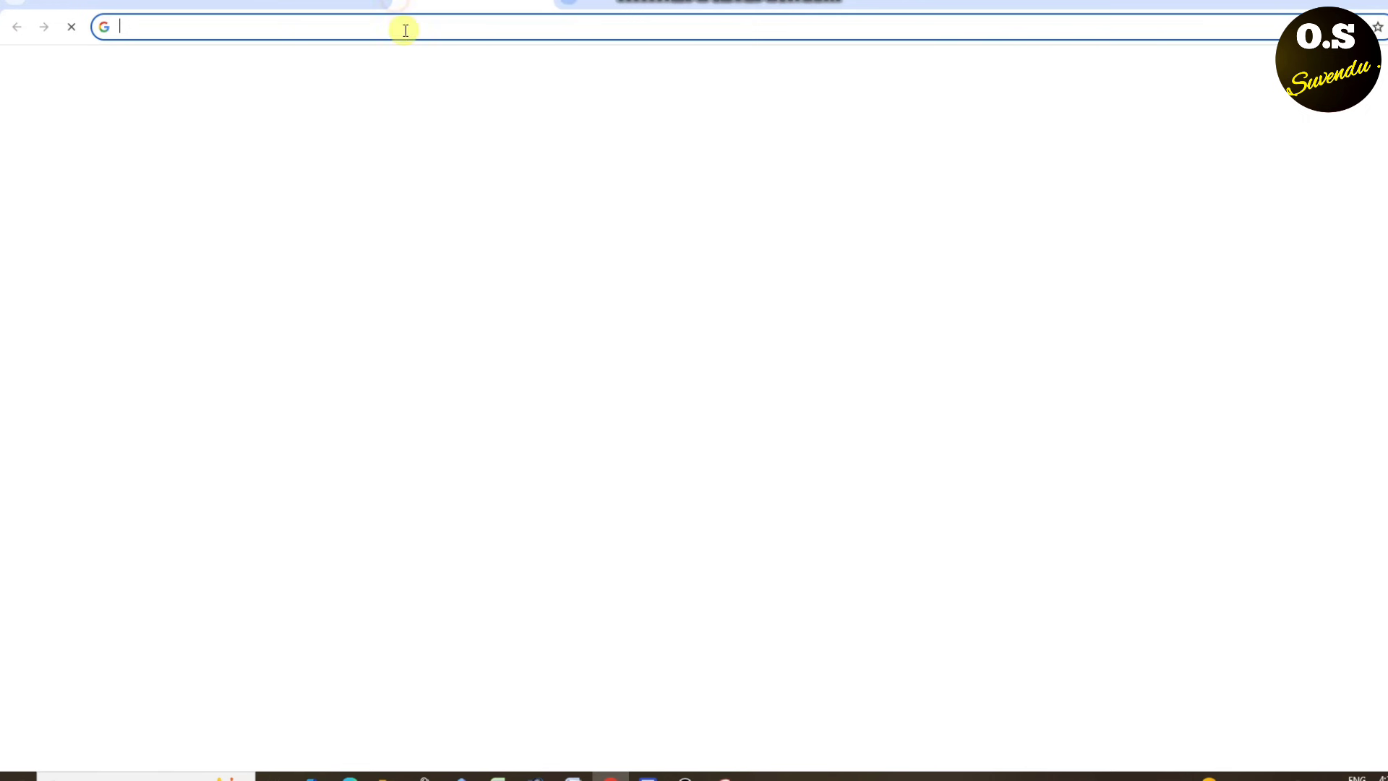
click(620, 263)
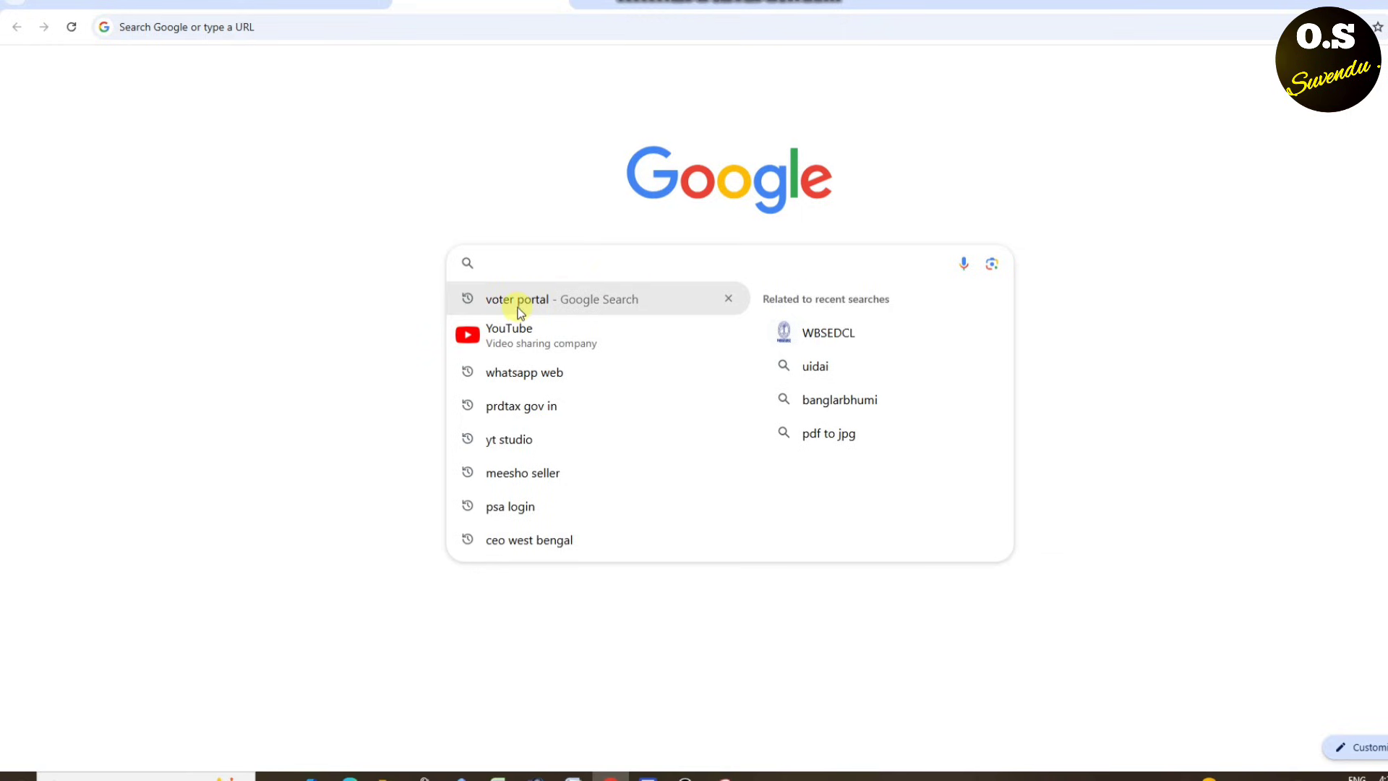
click(536, 307)
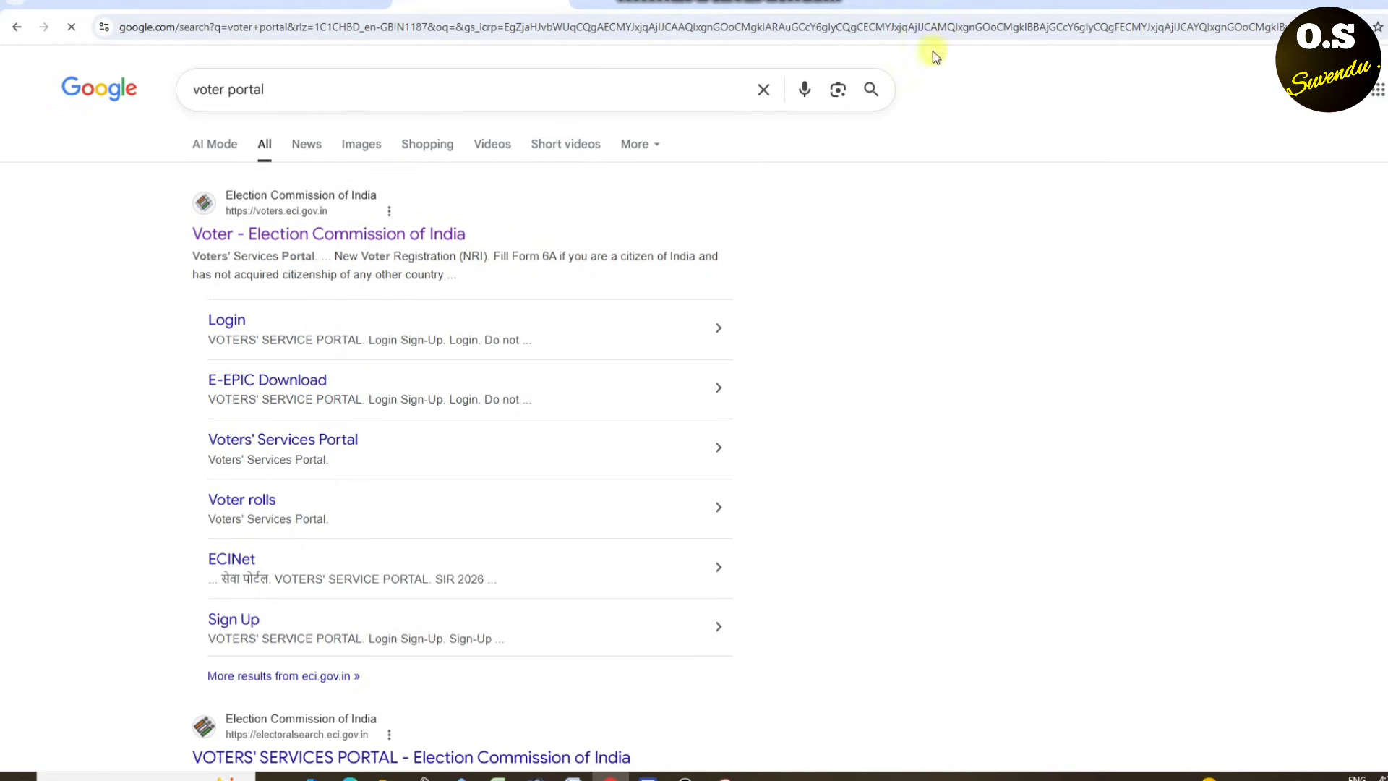
mouse_move(168, 255)
mouse_down()
mouse_move(362, 260)
mouse_move(68, 238)
mouse_move(291, 297)
mouse_up()
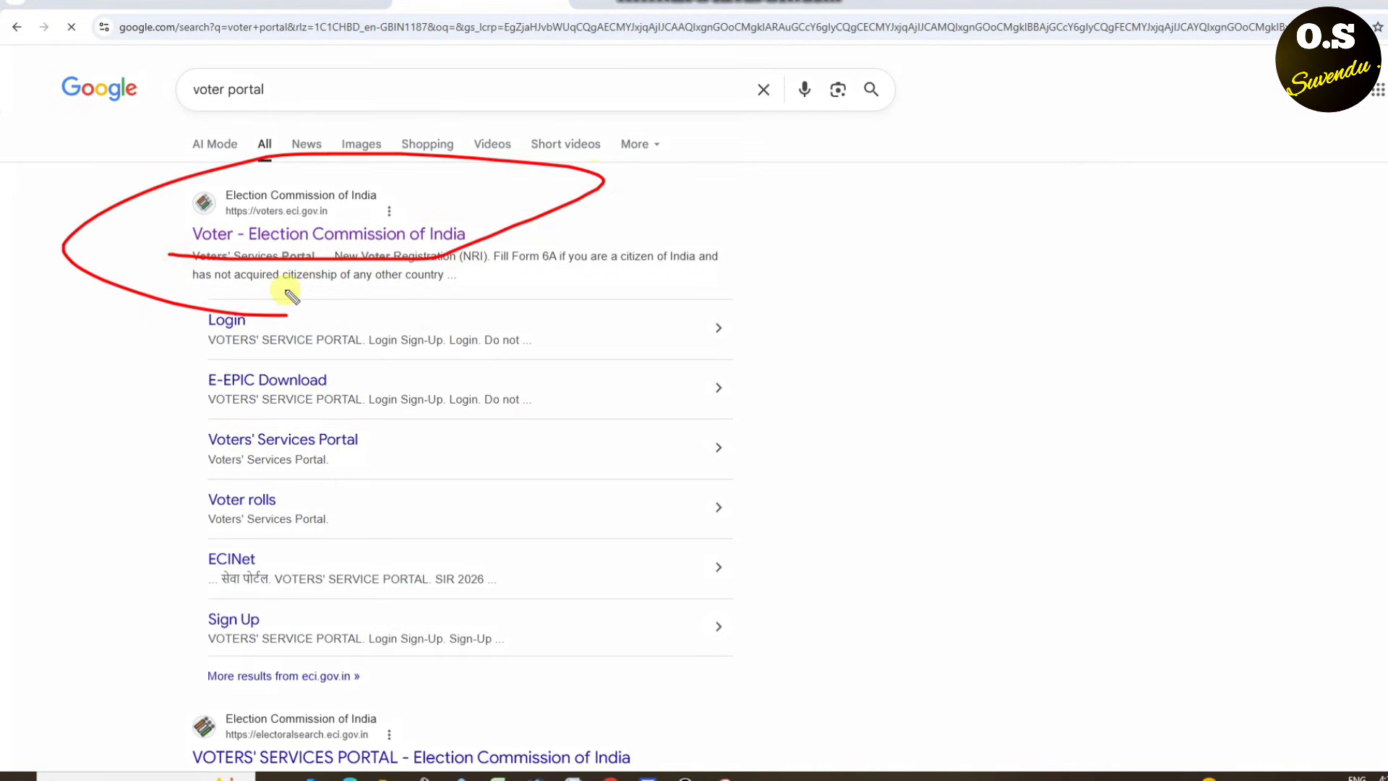
click(150, 2)
click(296, 3)
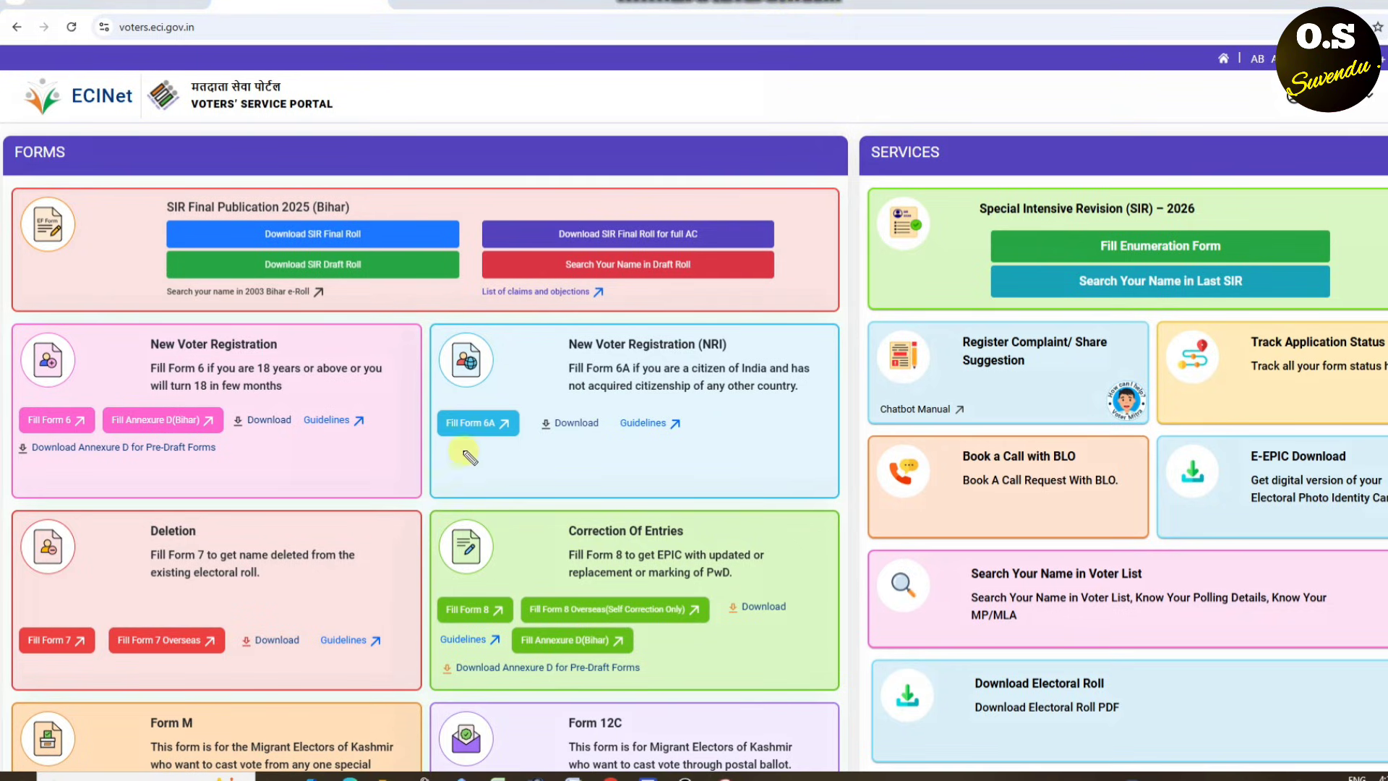
- Highlight the New Voter Registration card and start 'Fill Form 6' from it
mouse_move(328, 312)
mouse_down()
mouse_move(173, 296)
mouse_move(7, 405)
mouse_move(488, 353)
mouse_up()
drag(418, 300, 235, 273)
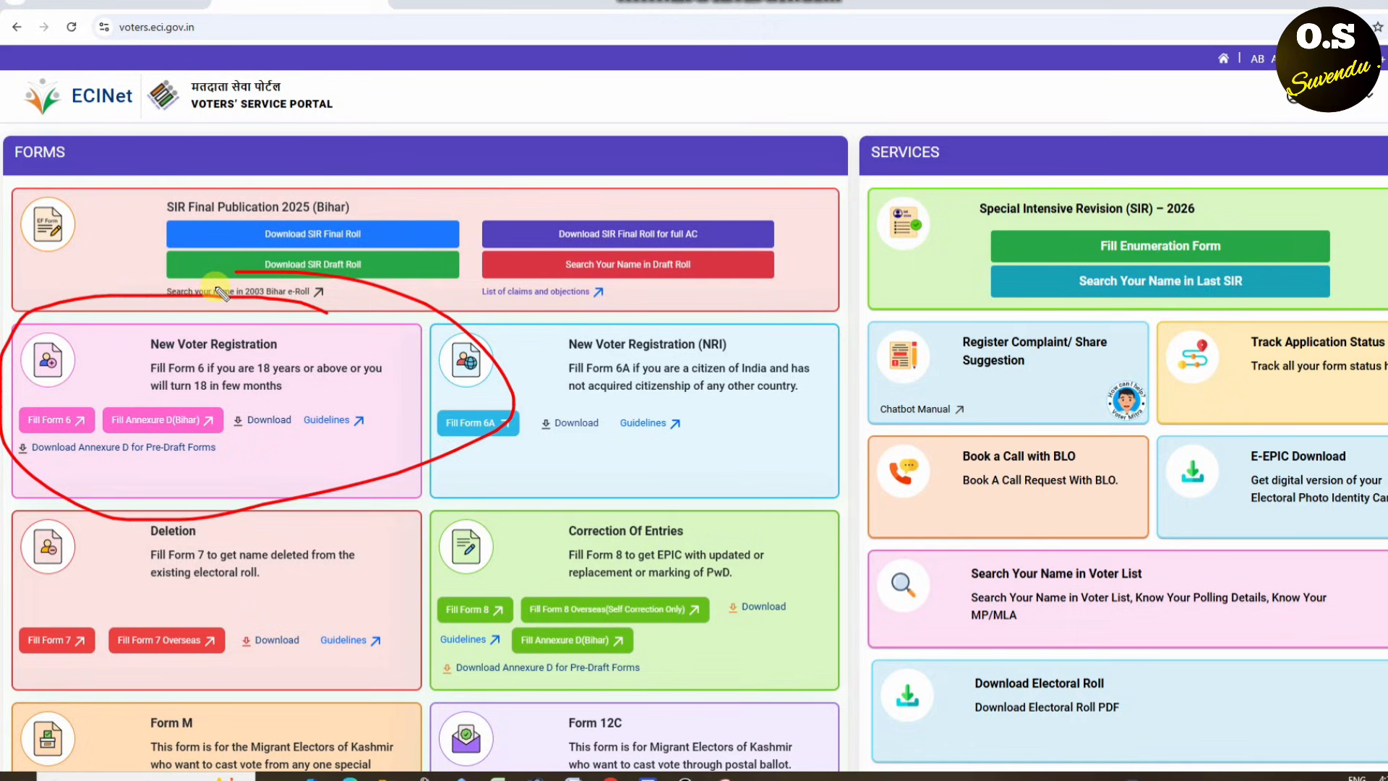
mouse_move(114, 333)
mouse_down()
mouse_move(65, 413)
mouse_move(84, 396)
mouse_move(14, 434)
mouse_move(85, 405)
mouse_move(10, 443)
mouse_move(41, 412)
mouse_move(102, 423)
mouse_up()
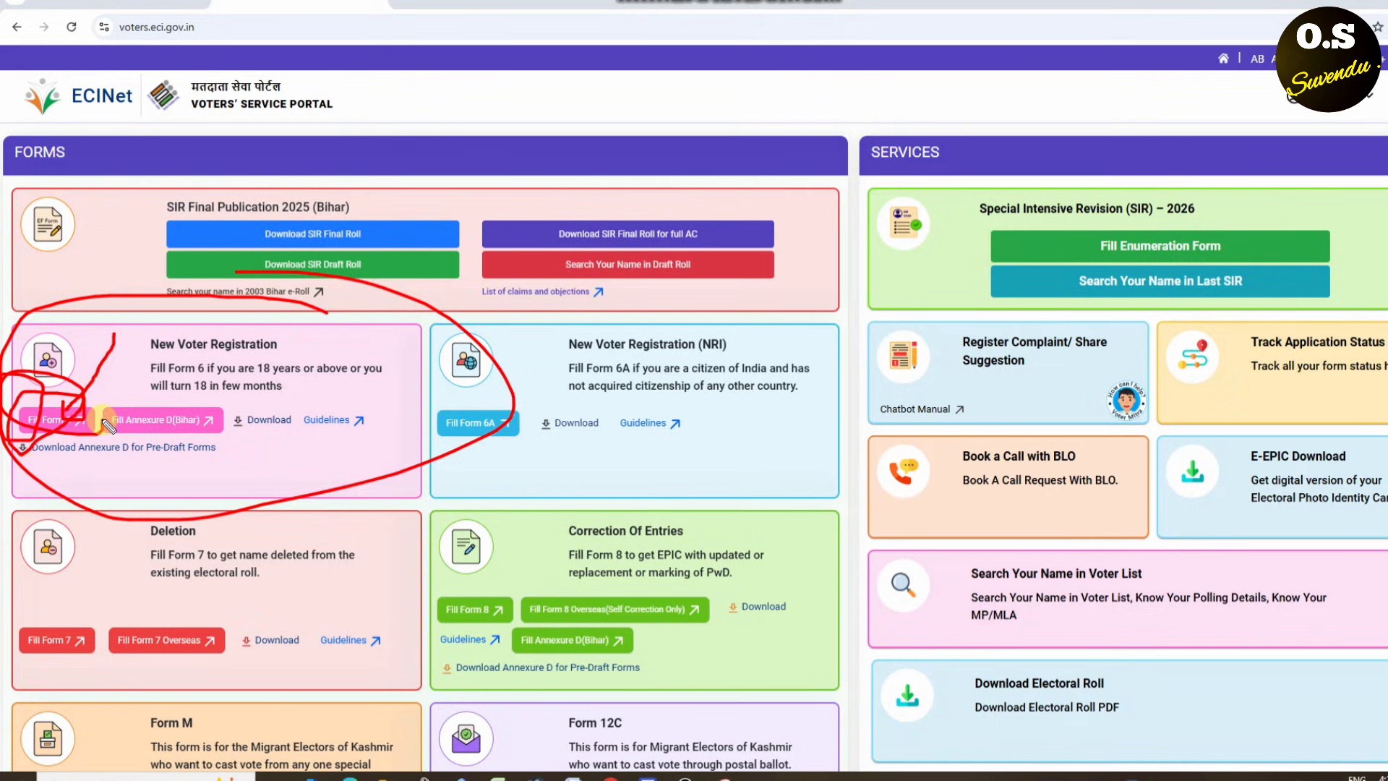
key(Escape)
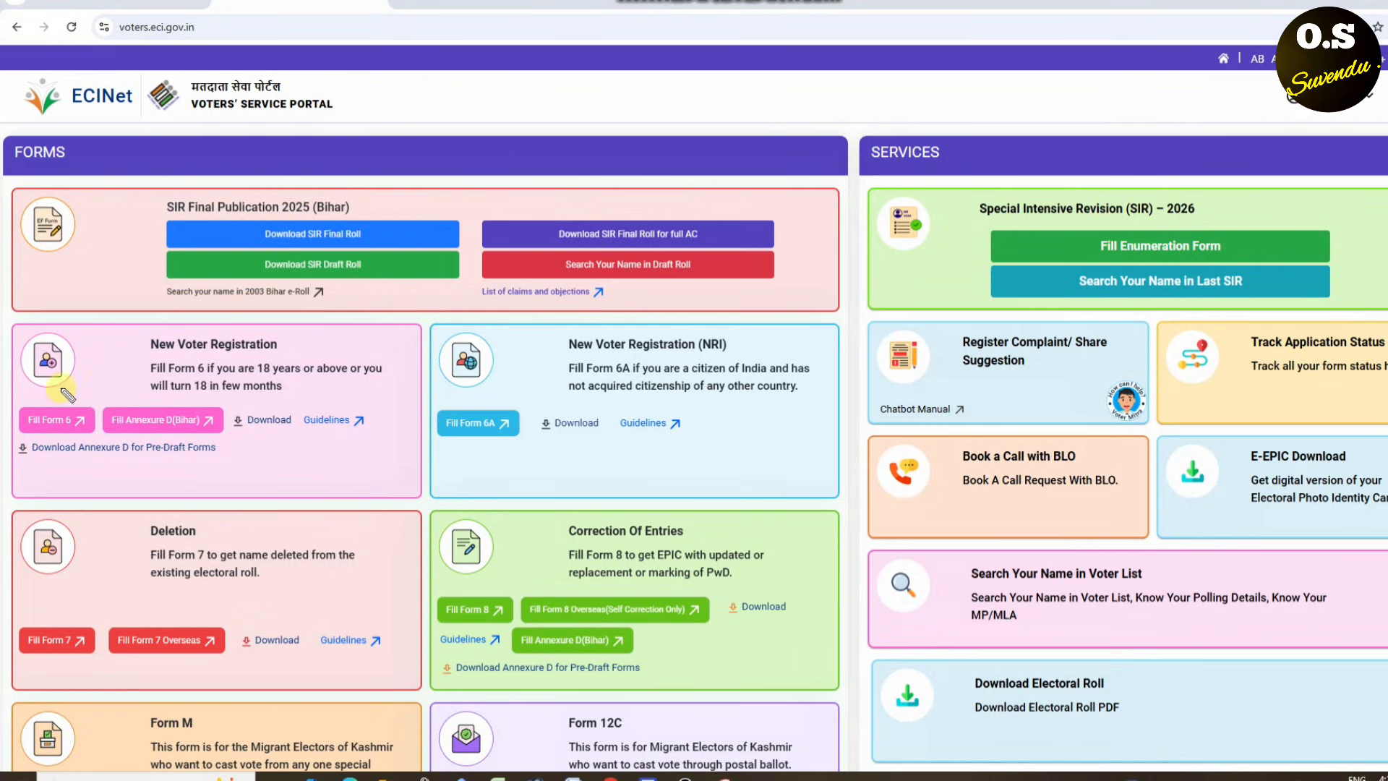
mouse_move(85, 403)
mouse_down()
mouse_move(18, 442)
mouse_move(101, 416)
mouse_move(69, 399)
mouse_up()
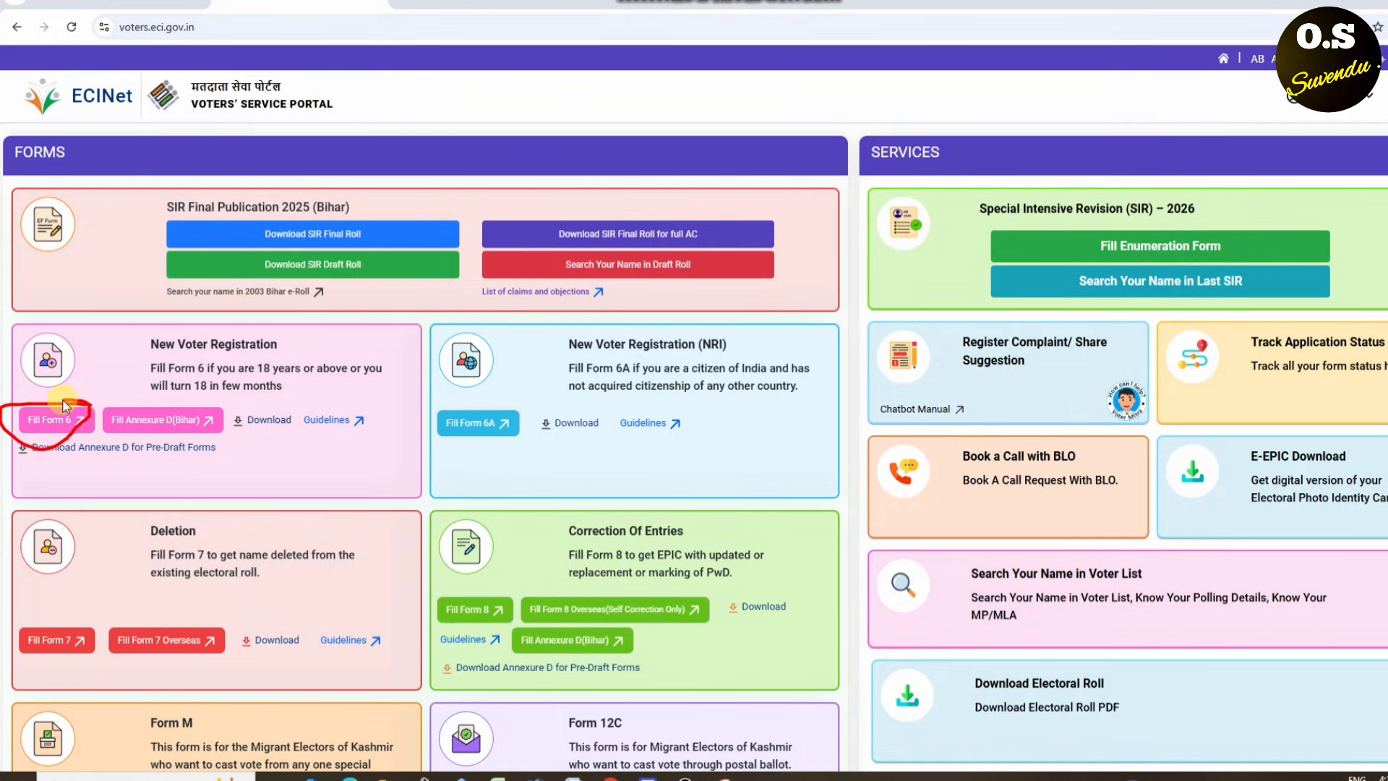
key(Escape)
click(54, 419)
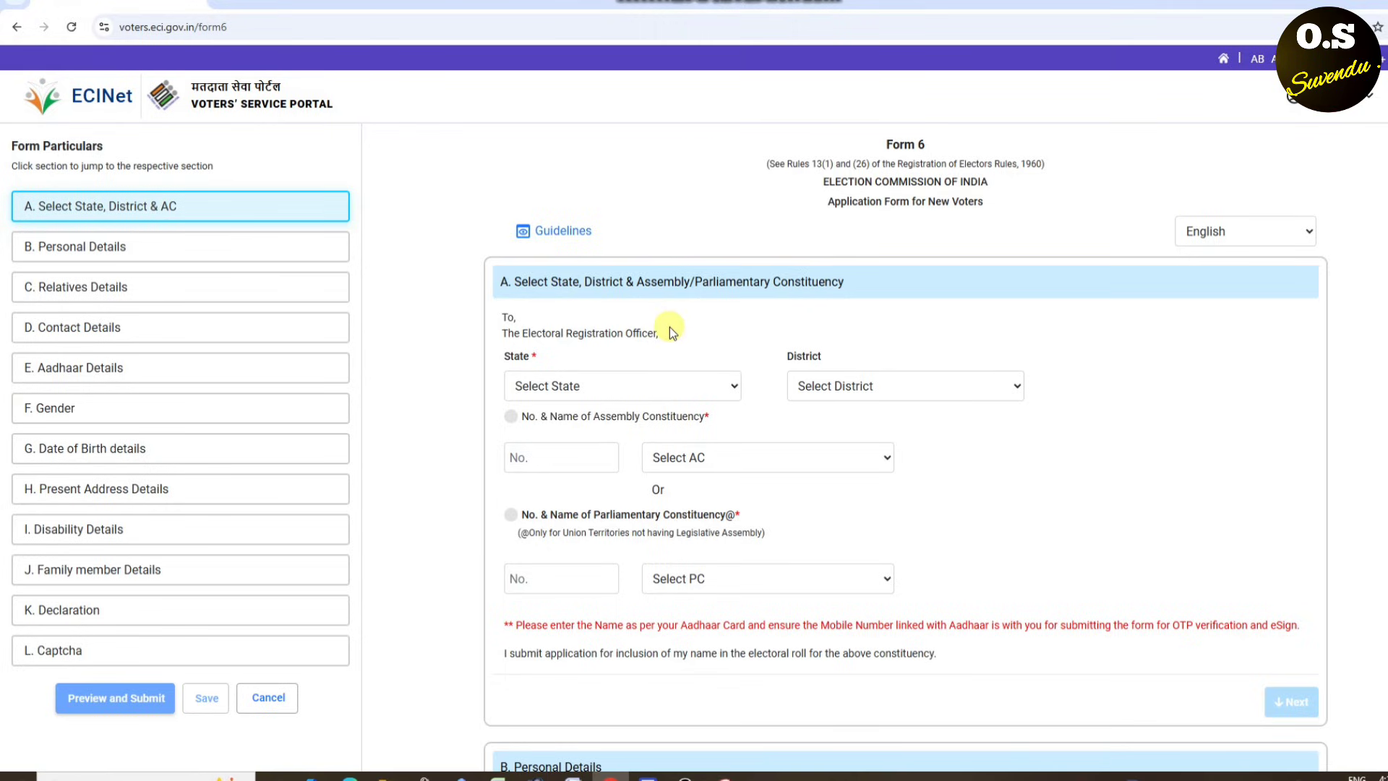
- Choose West Bengal as the state and SOUTH 24 PARGANAS as the district
scroll(669, 329, down, 1)
click(620, 307)
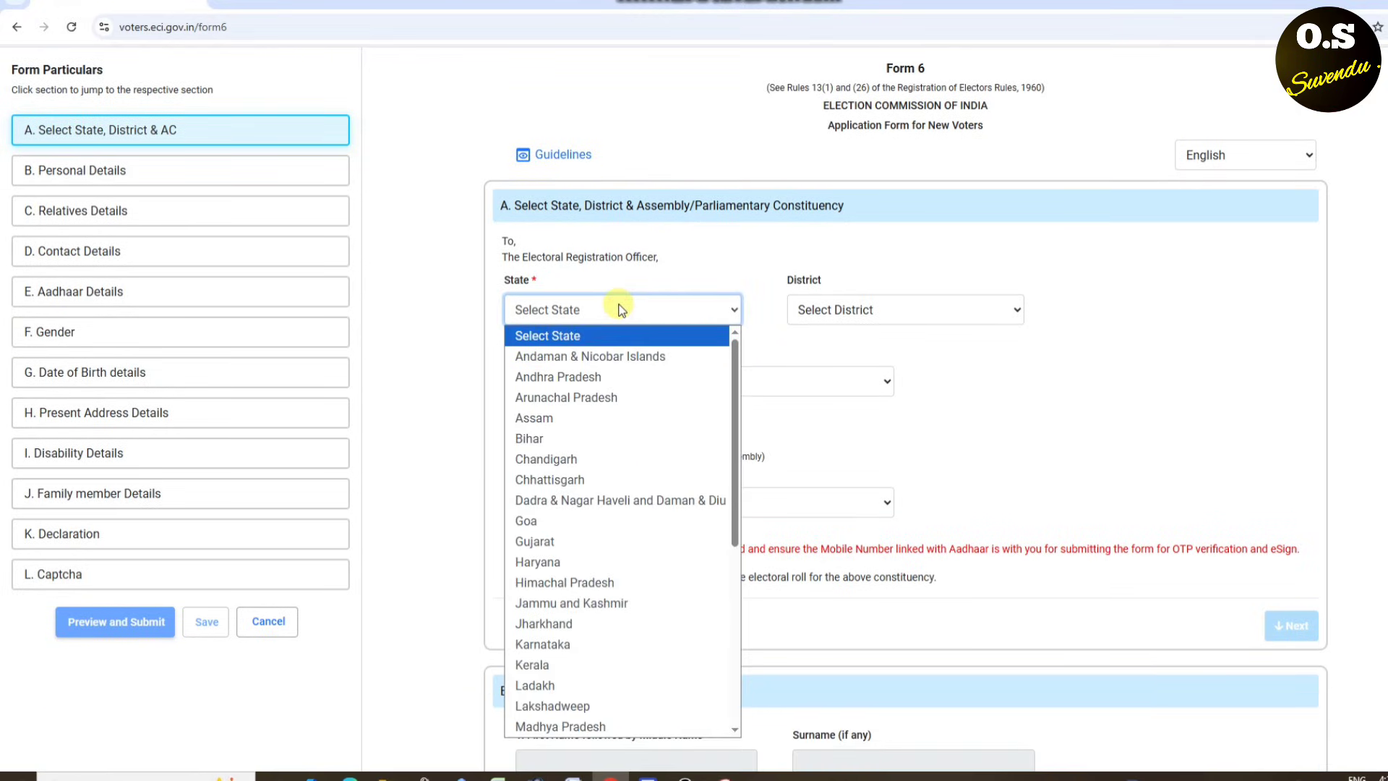
key(w)
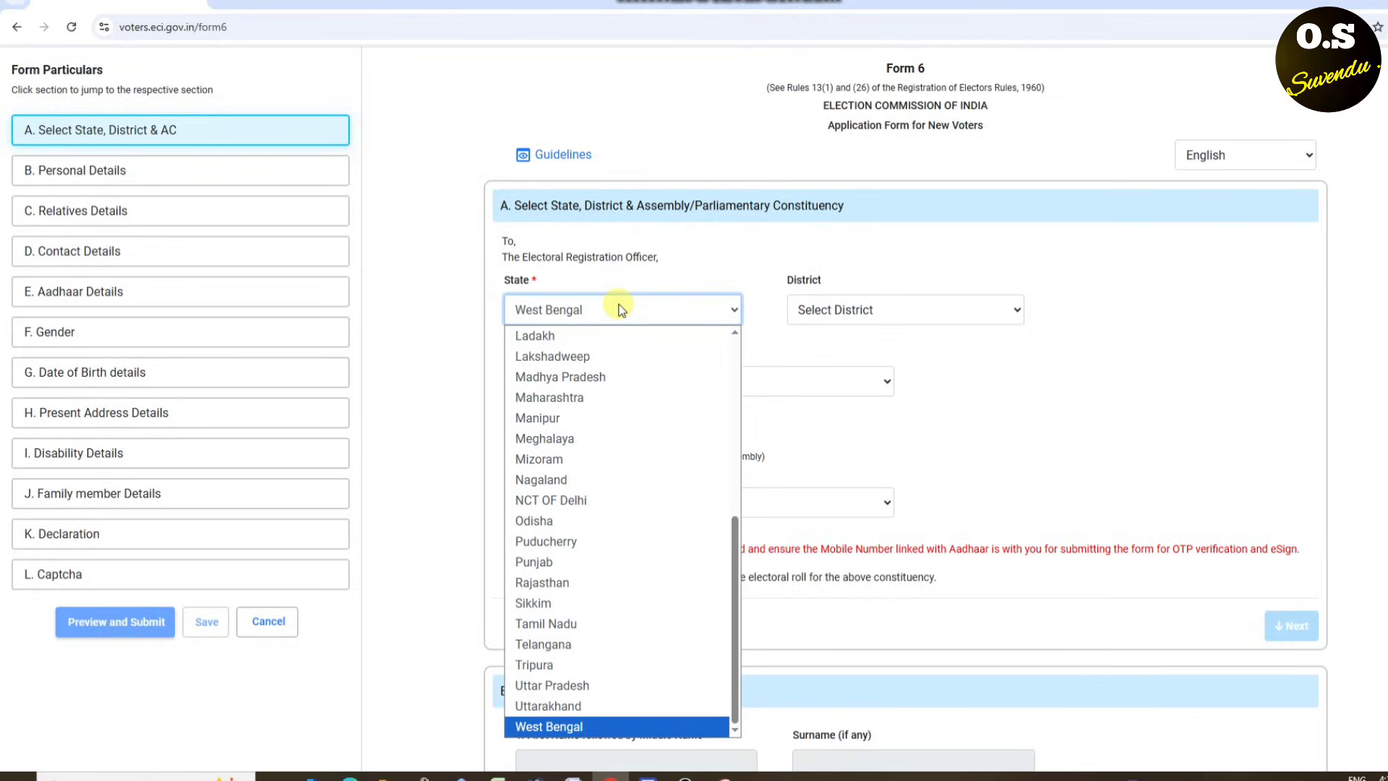
key(Return)
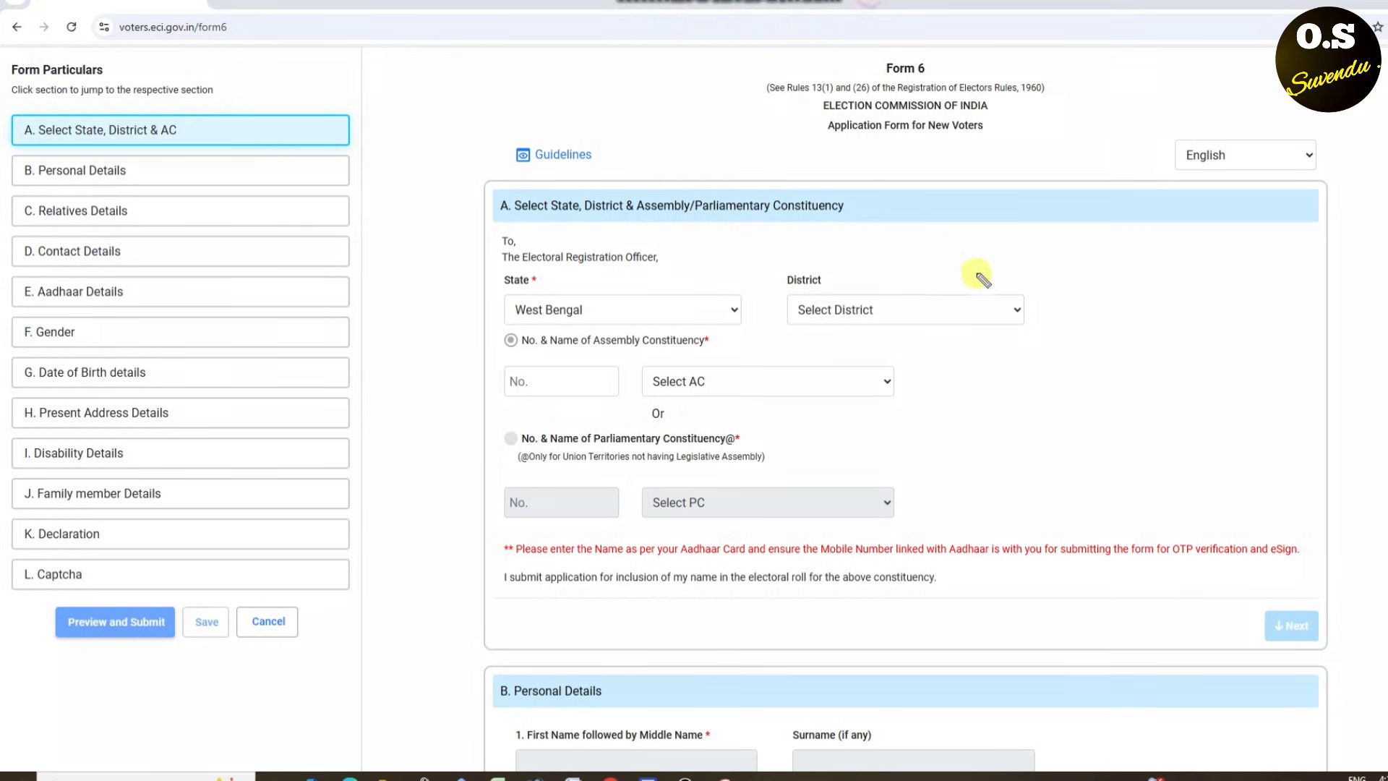
drag(975, 272, 803, 276)
click(840, 316)
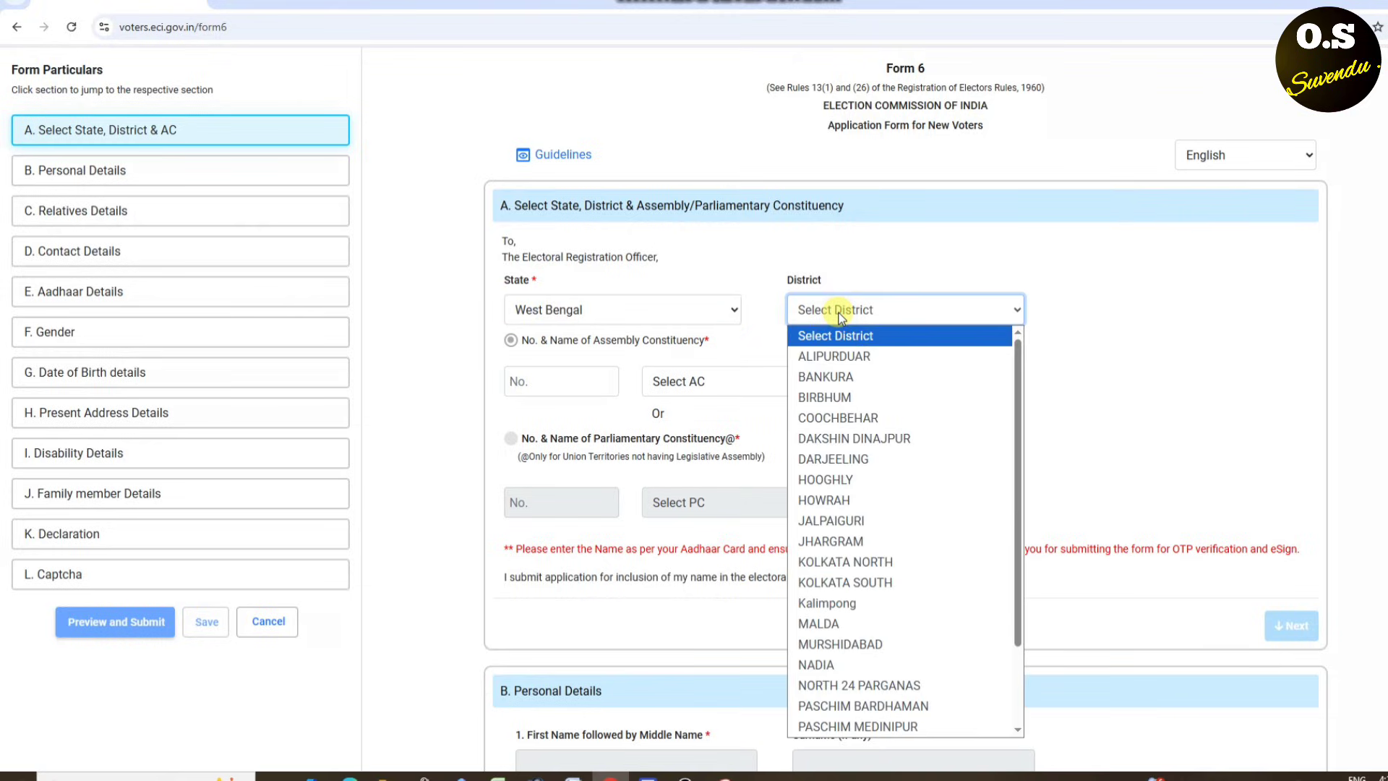
scroll(877, 577, down, 2)
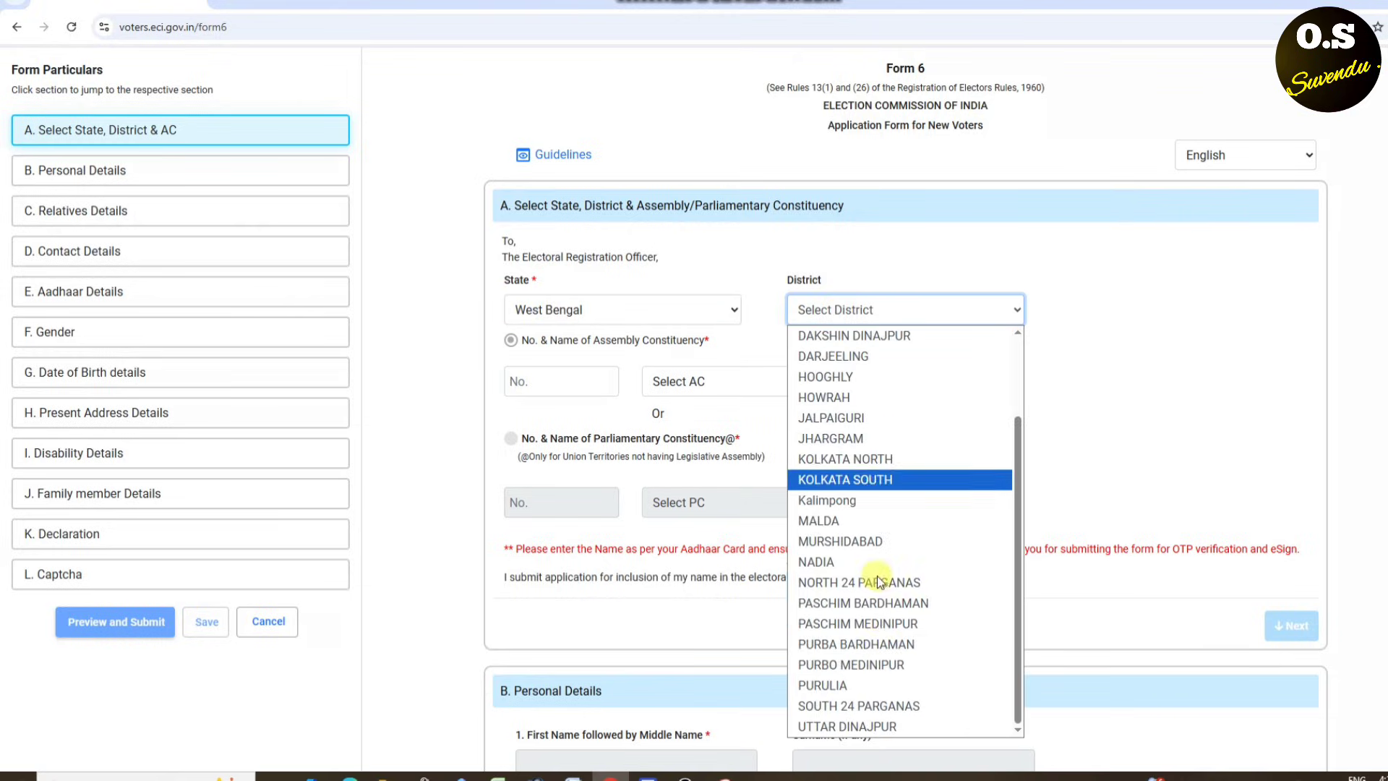
click(877, 706)
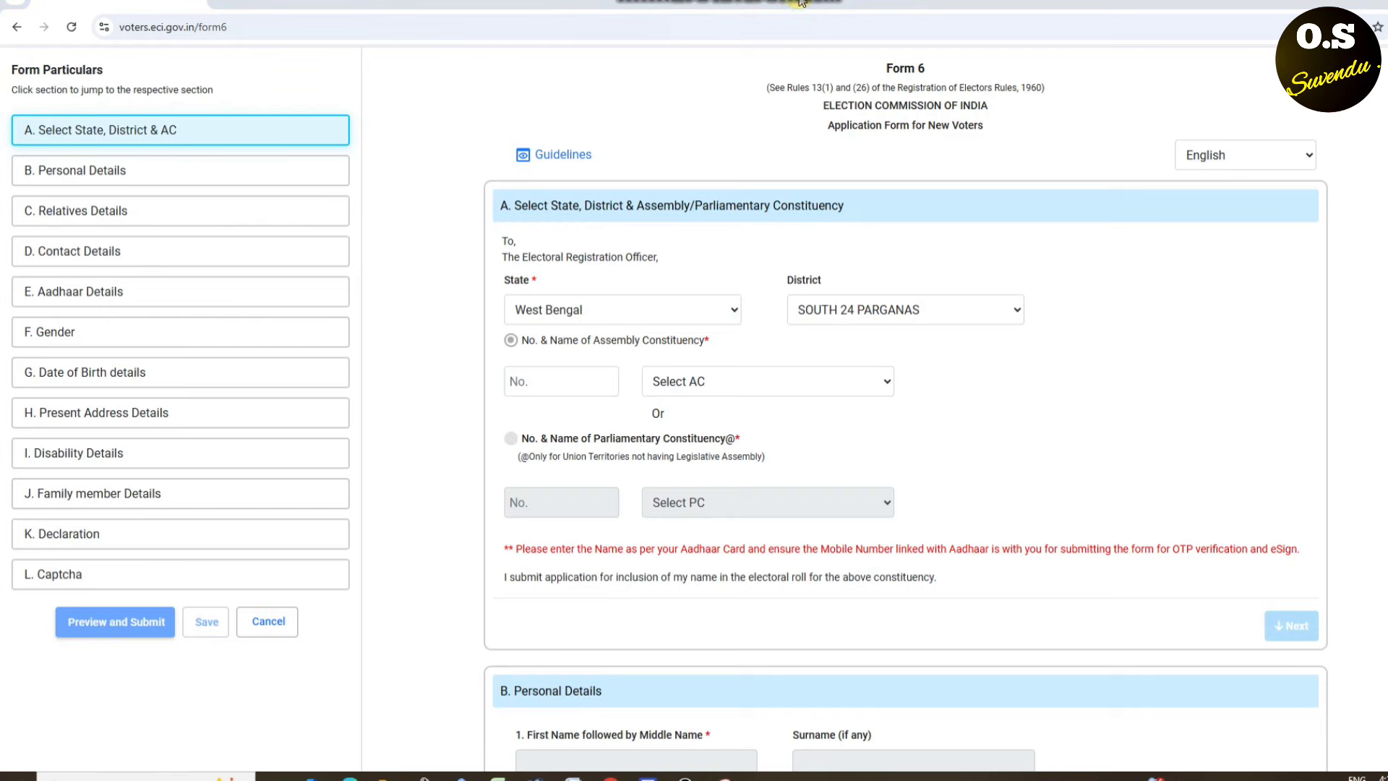
- Choose assembly constituency 134 Raidighi and continue to Personal Details
click(677, 382)
scroll(708, 246, down, 4)
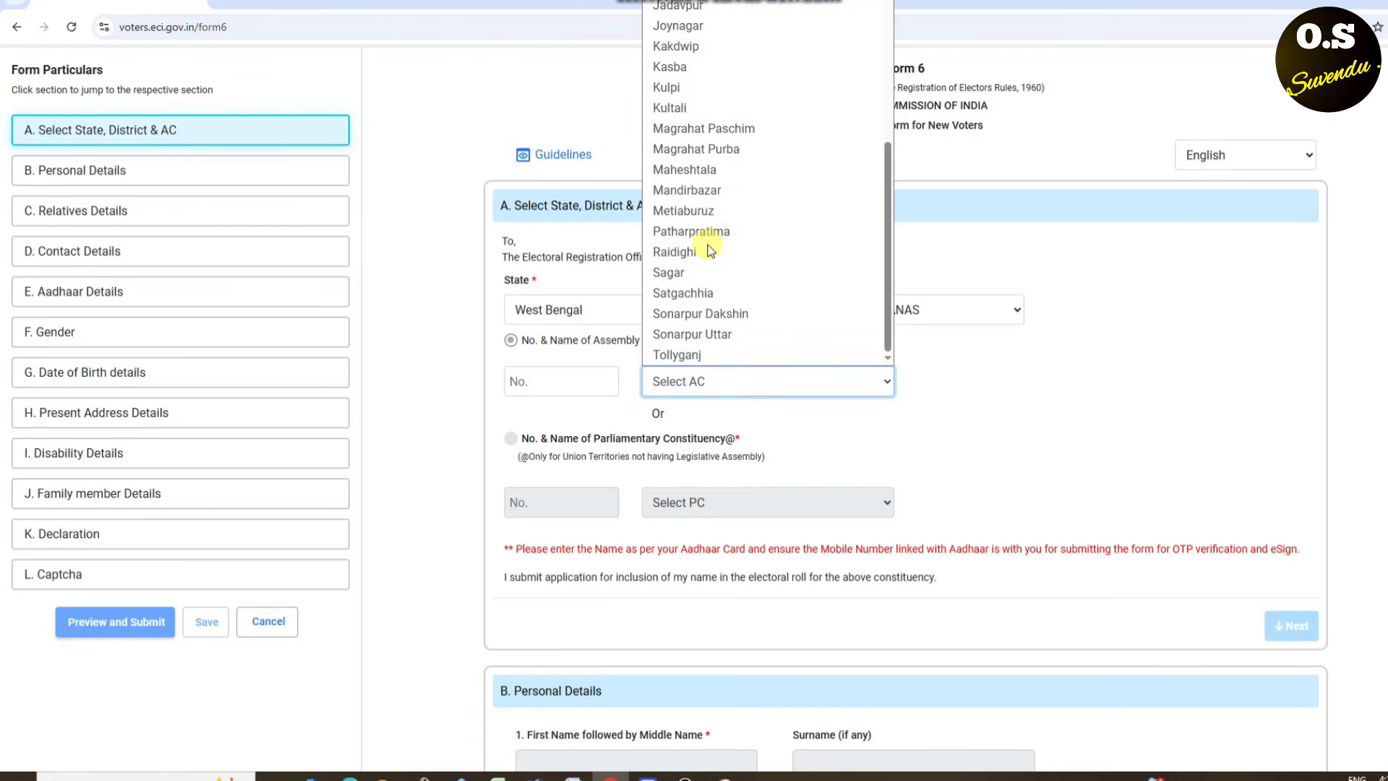
scroll(710, 225, up, 2)
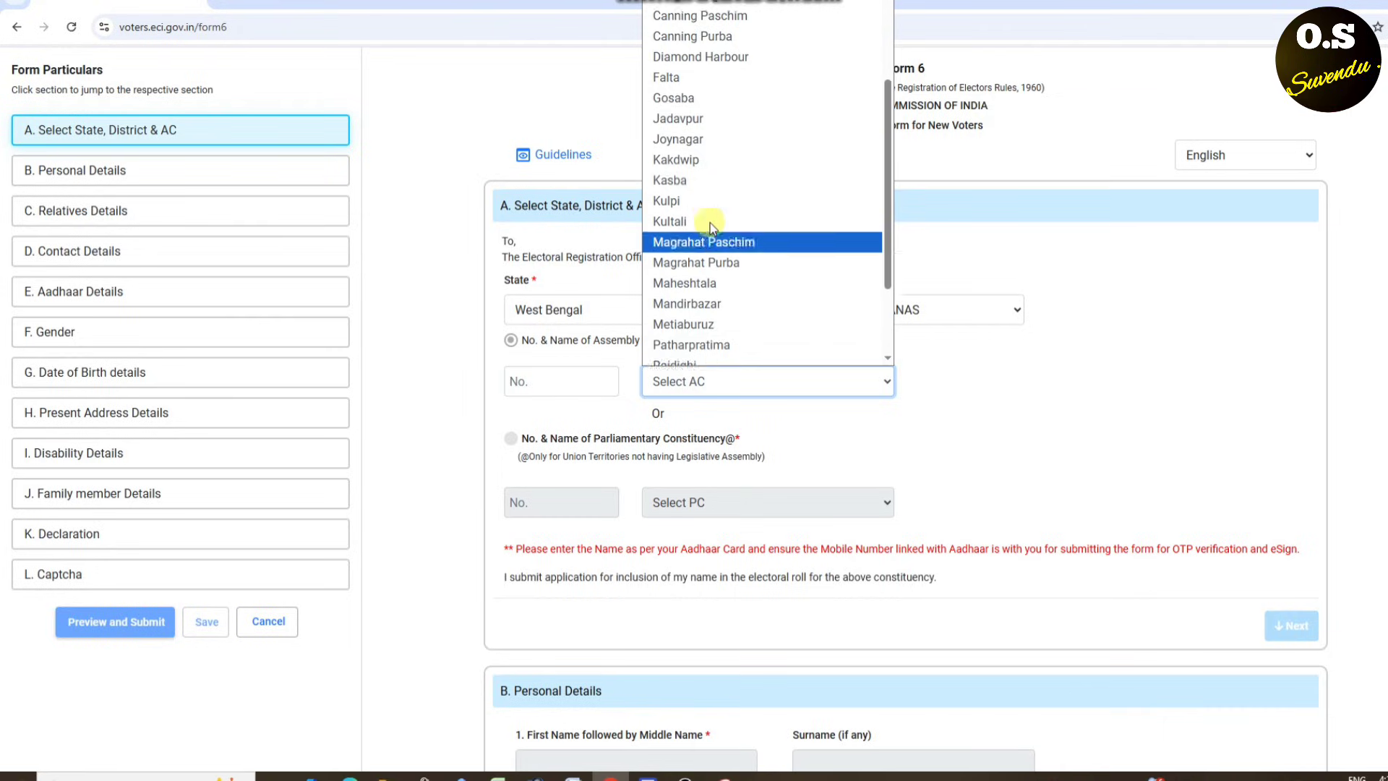
scroll(696, 267, up, 2)
scroll(697, 267, down, 4)
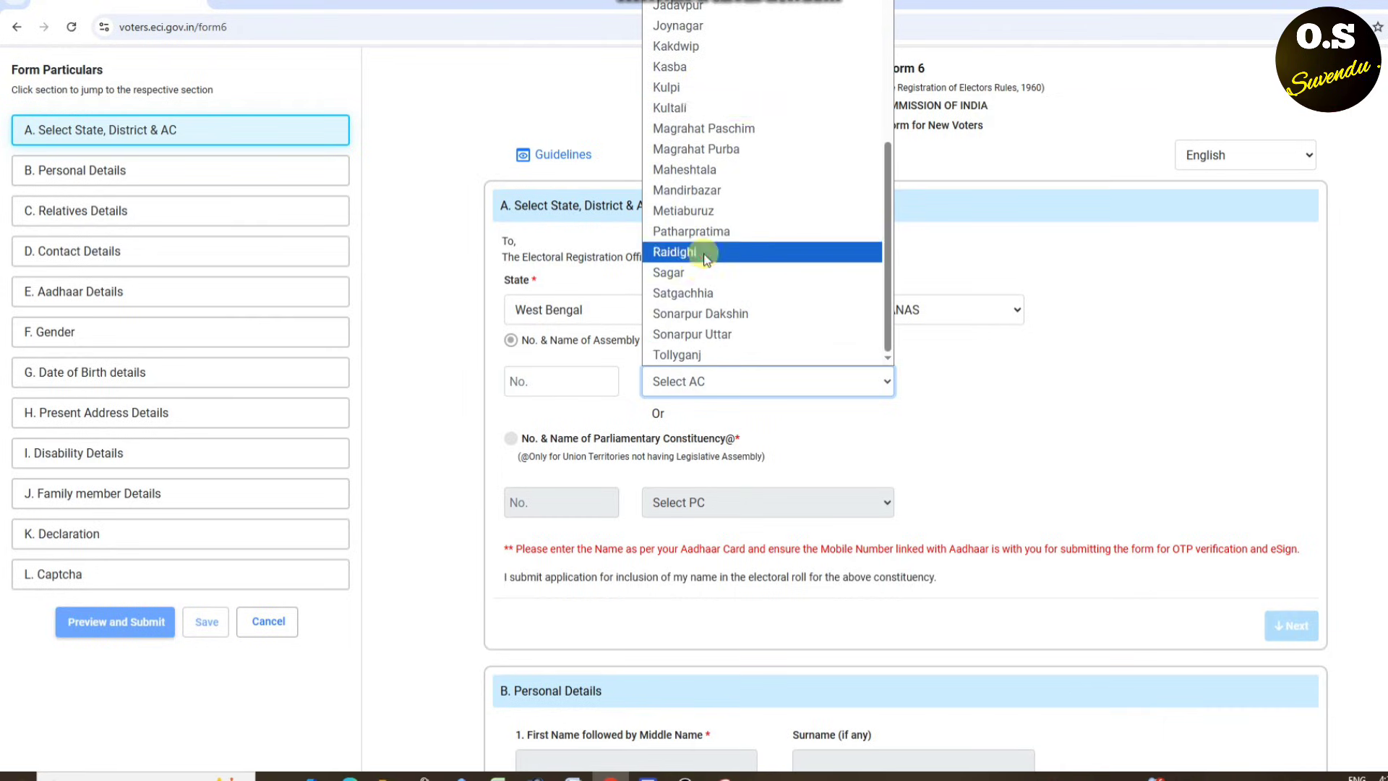
click(705, 253)
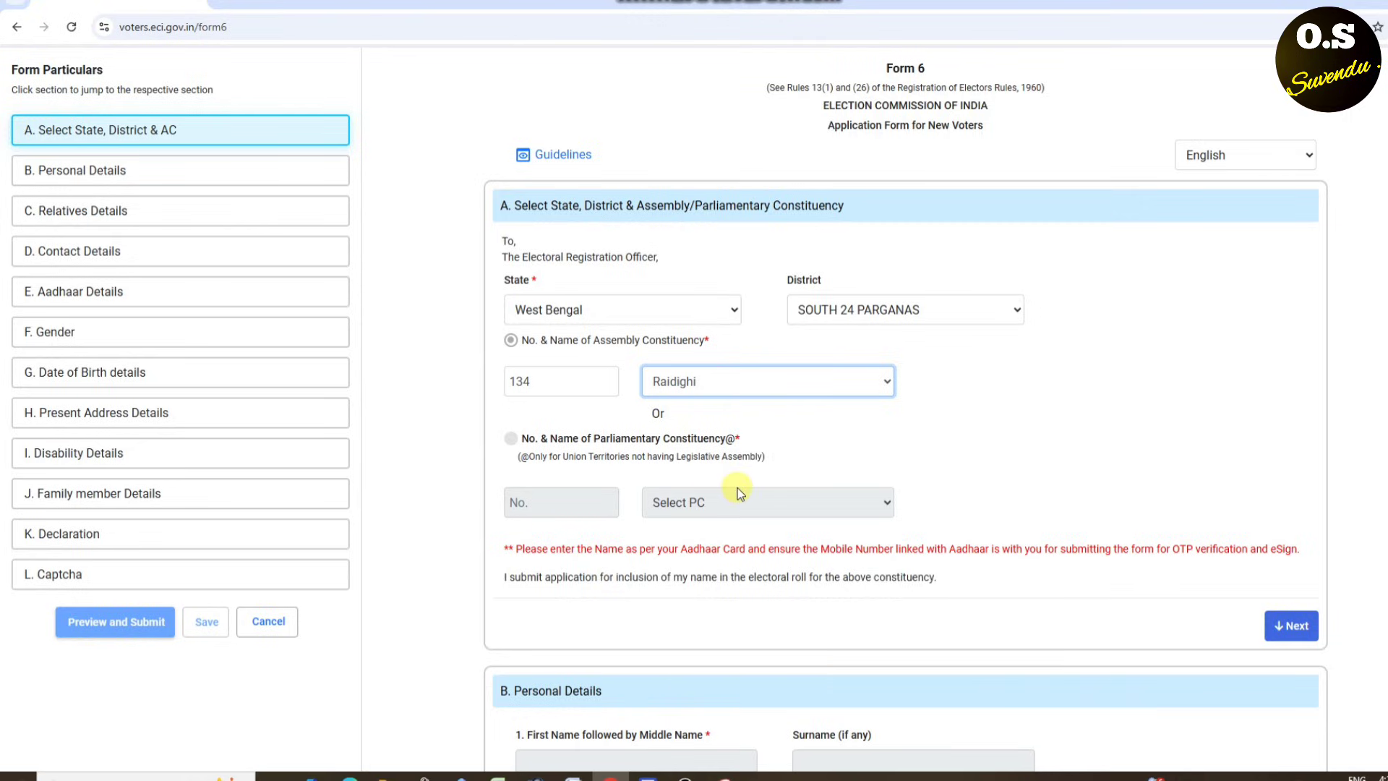
scroll(777, 456, down, 2)
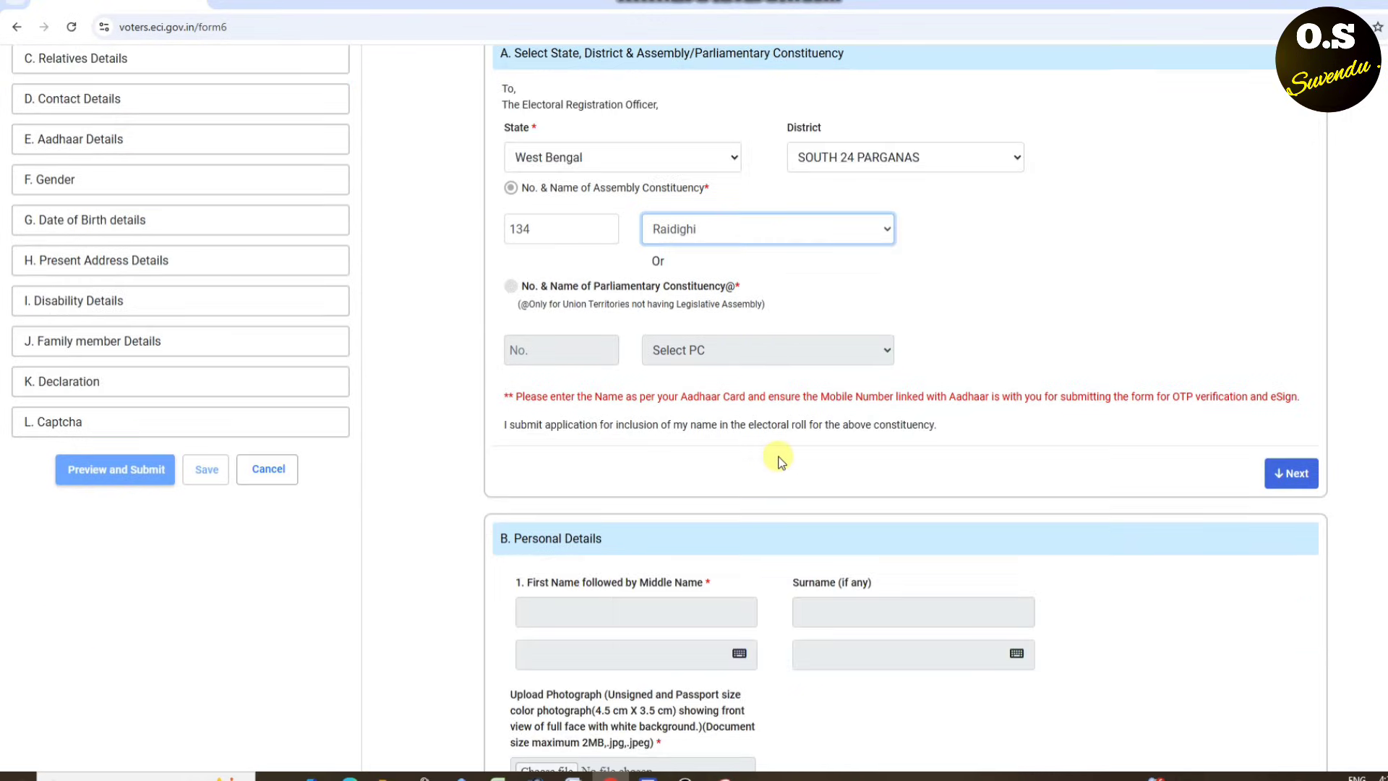
click(1285, 480)
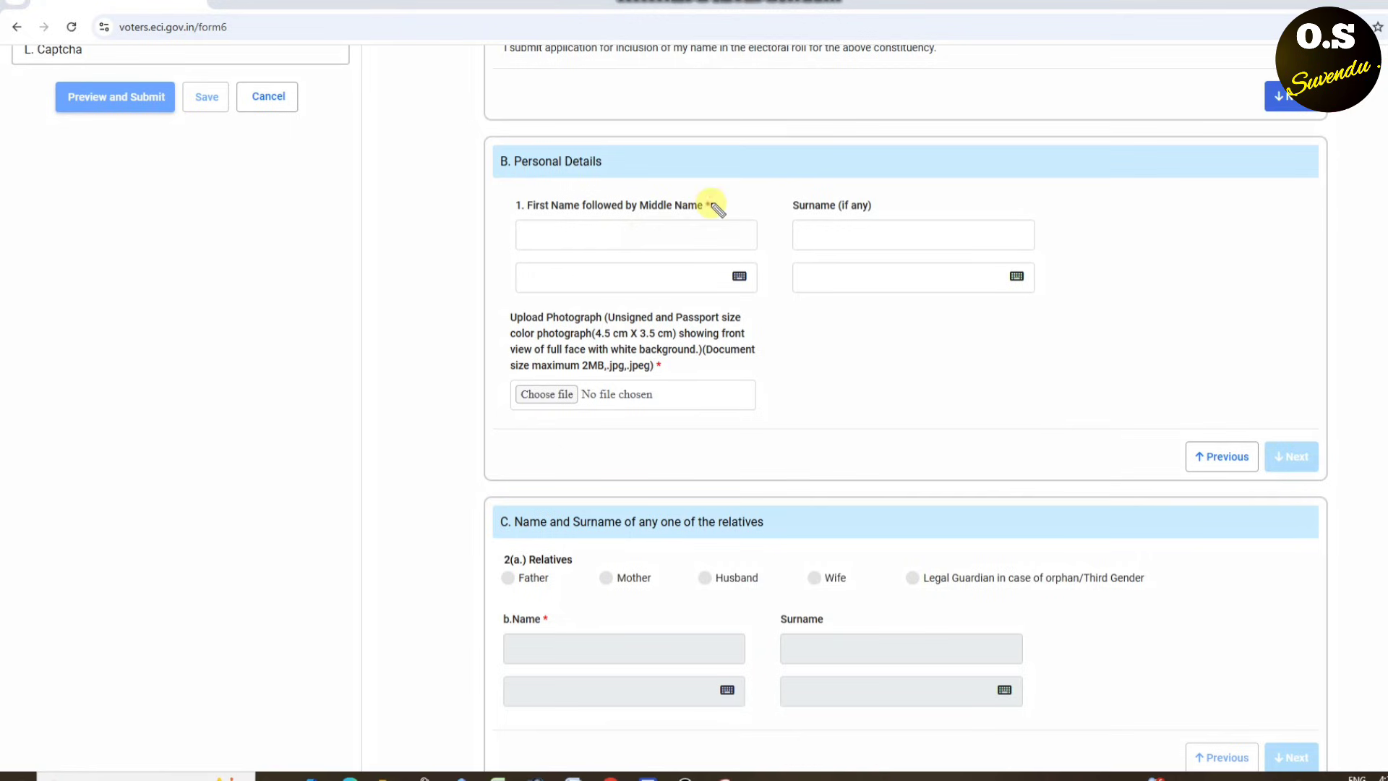
mouse_move(712, 202)
mouse_down()
mouse_move(505, 207)
mouse_move(512, 240)
mouse_move(700, 258)
mouse_move(679, 201)
mouse_up()
mouse_move(566, 264)
mouse_down()
mouse_move(691, 285)
mouse_move(611, 262)
mouse_move(585, 270)
mouse_up()
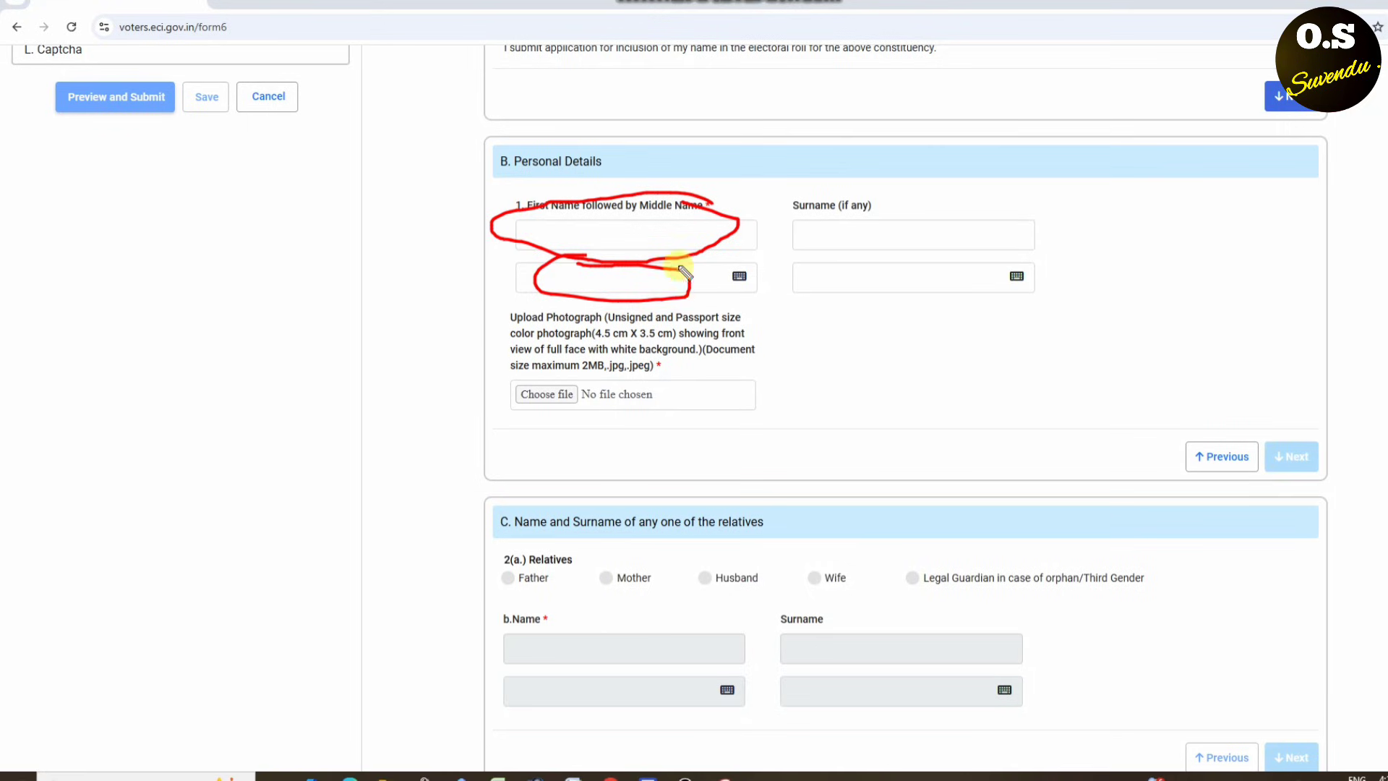
mouse_move(957, 203)
mouse_down()
mouse_move(795, 204)
mouse_move(845, 245)
mouse_move(979, 211)
mouse_move(896, 191)
mouse_up()
mouse_move(896, 266)
mouse_down()
mouse_move(865, 272)
mouse_move(1003, 314)
mouse_move(886, 260)
mouse_up()
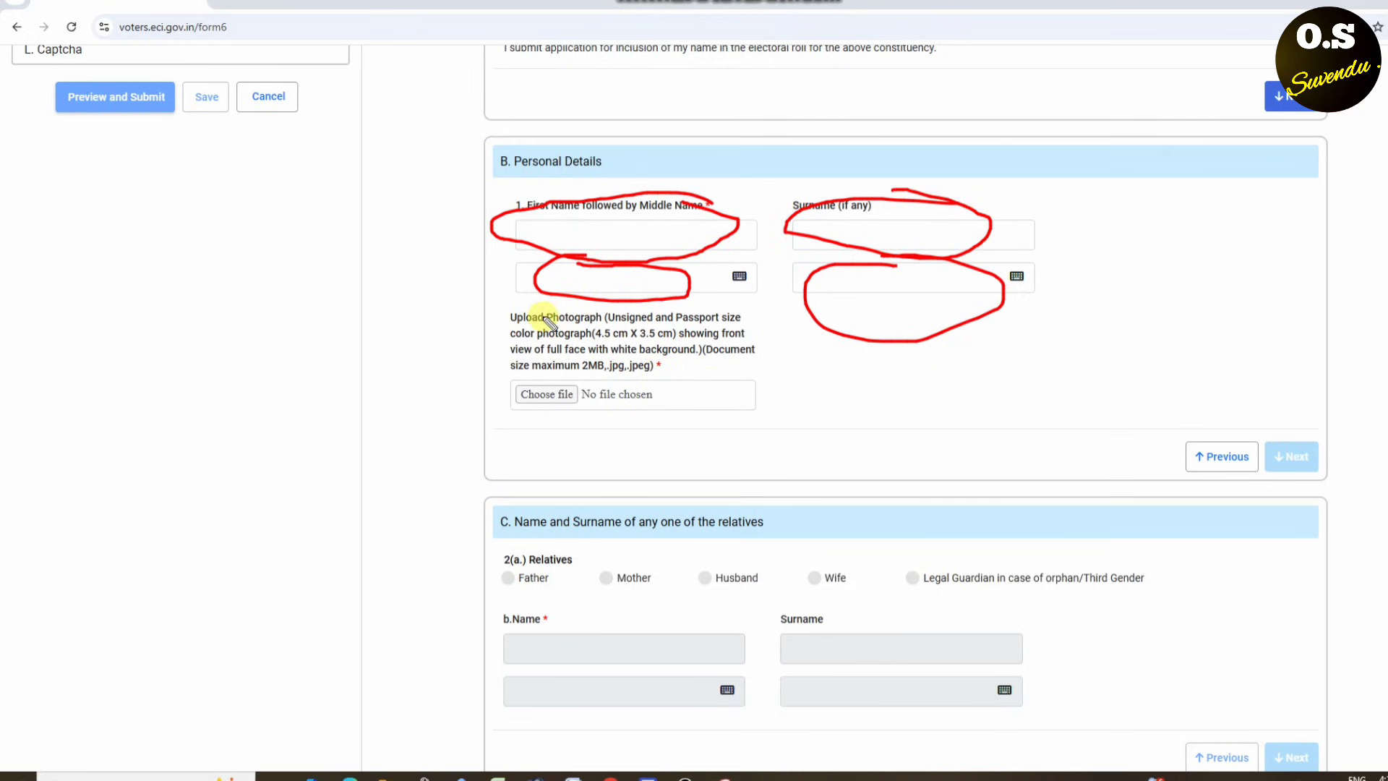
drag(524, 325, 576, 326)
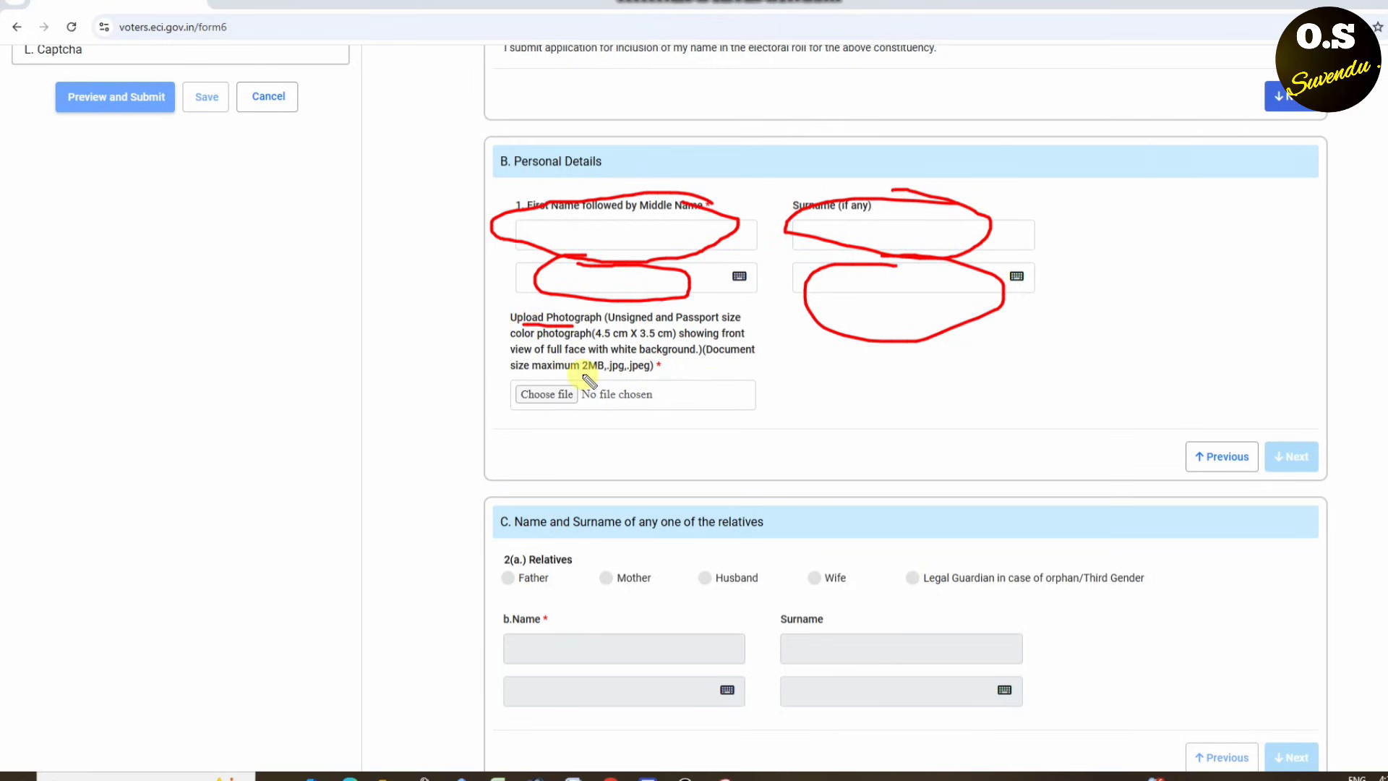
drag(583, 373, 614, 374)
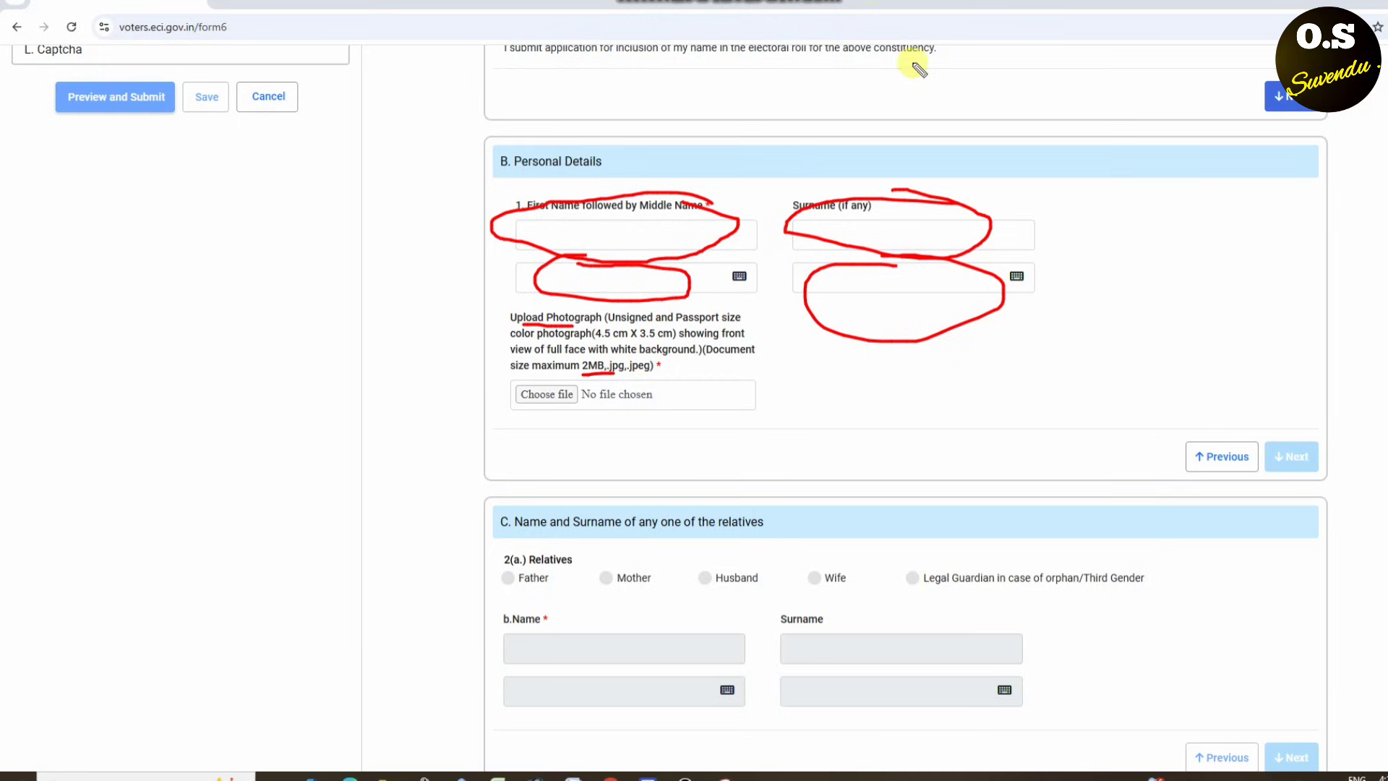
key(Escape)
scroll(893, 243, up, 2)
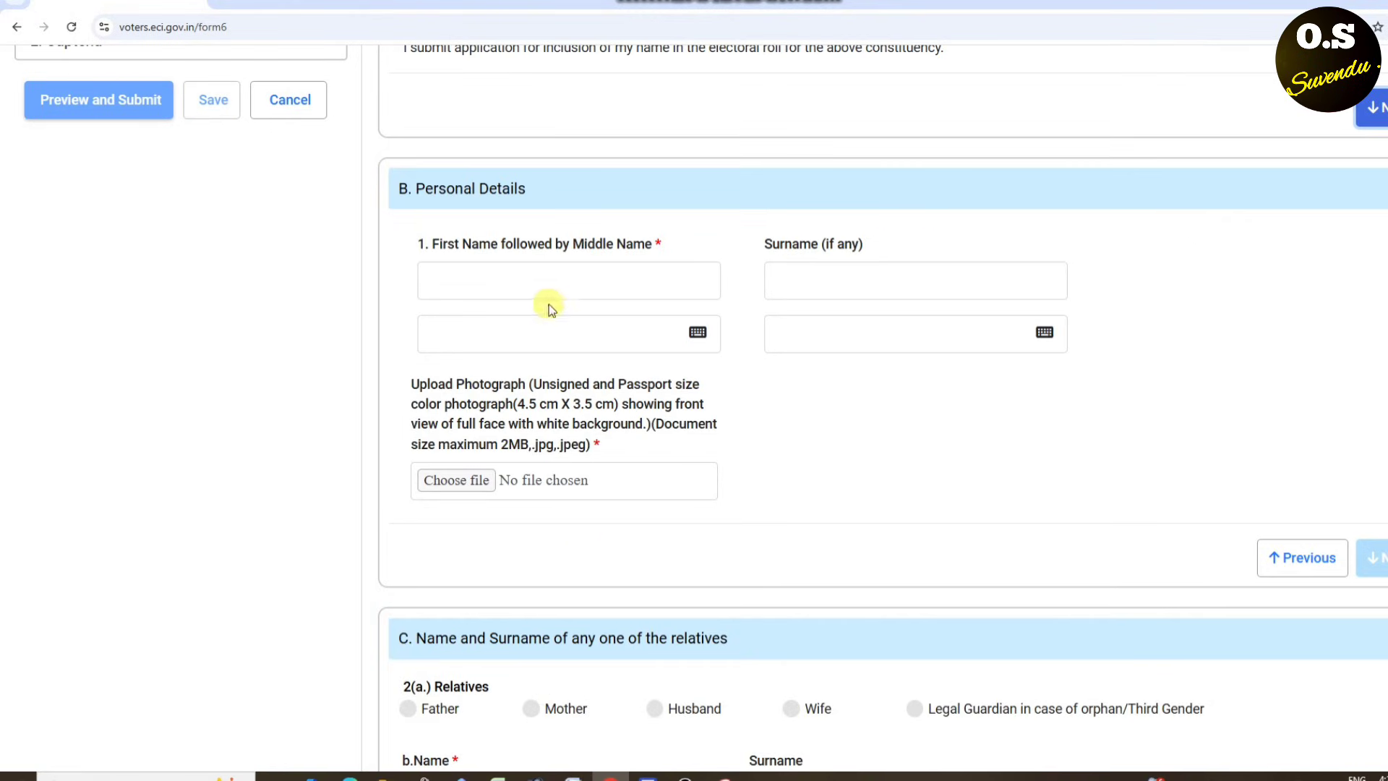
- Enter the applicant's first name and accept its suggested Bengali spelling
click(564, 286)
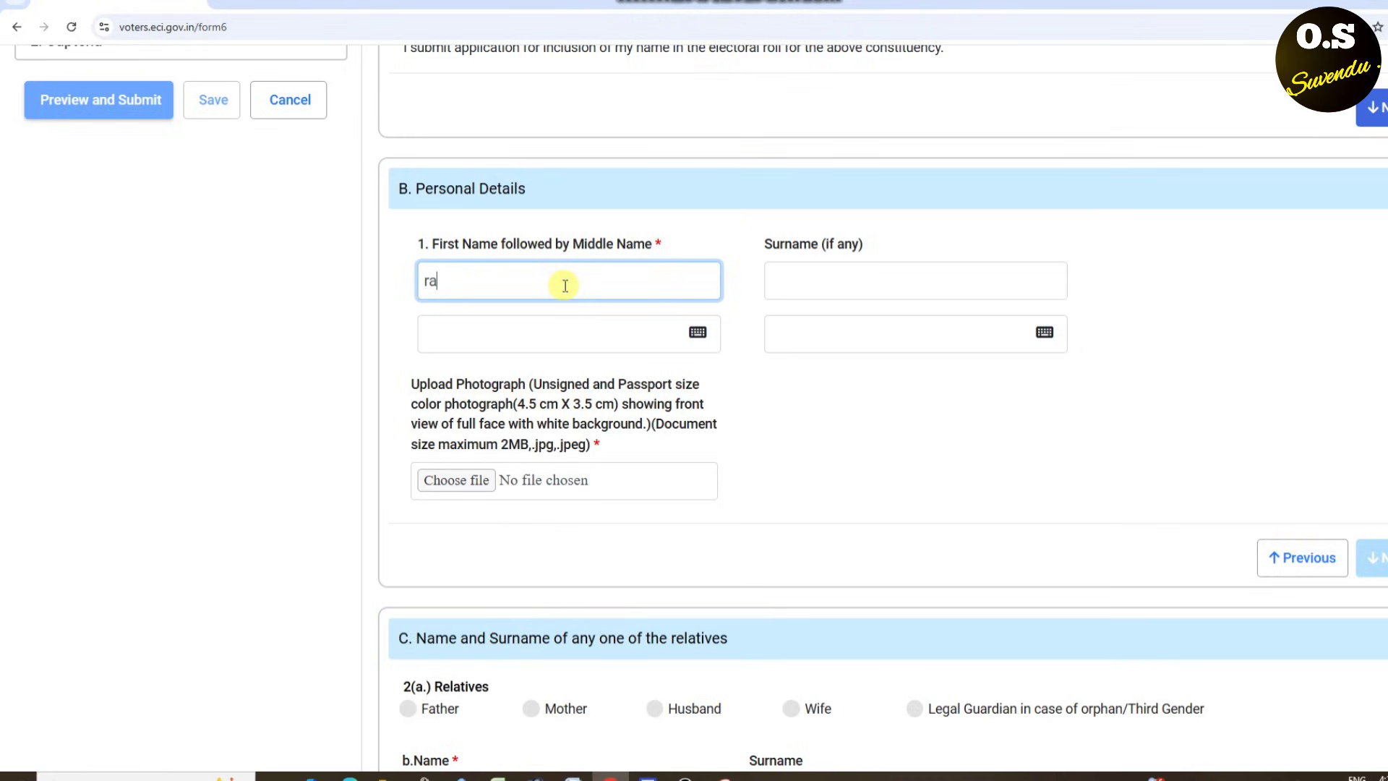
click(573, 330)
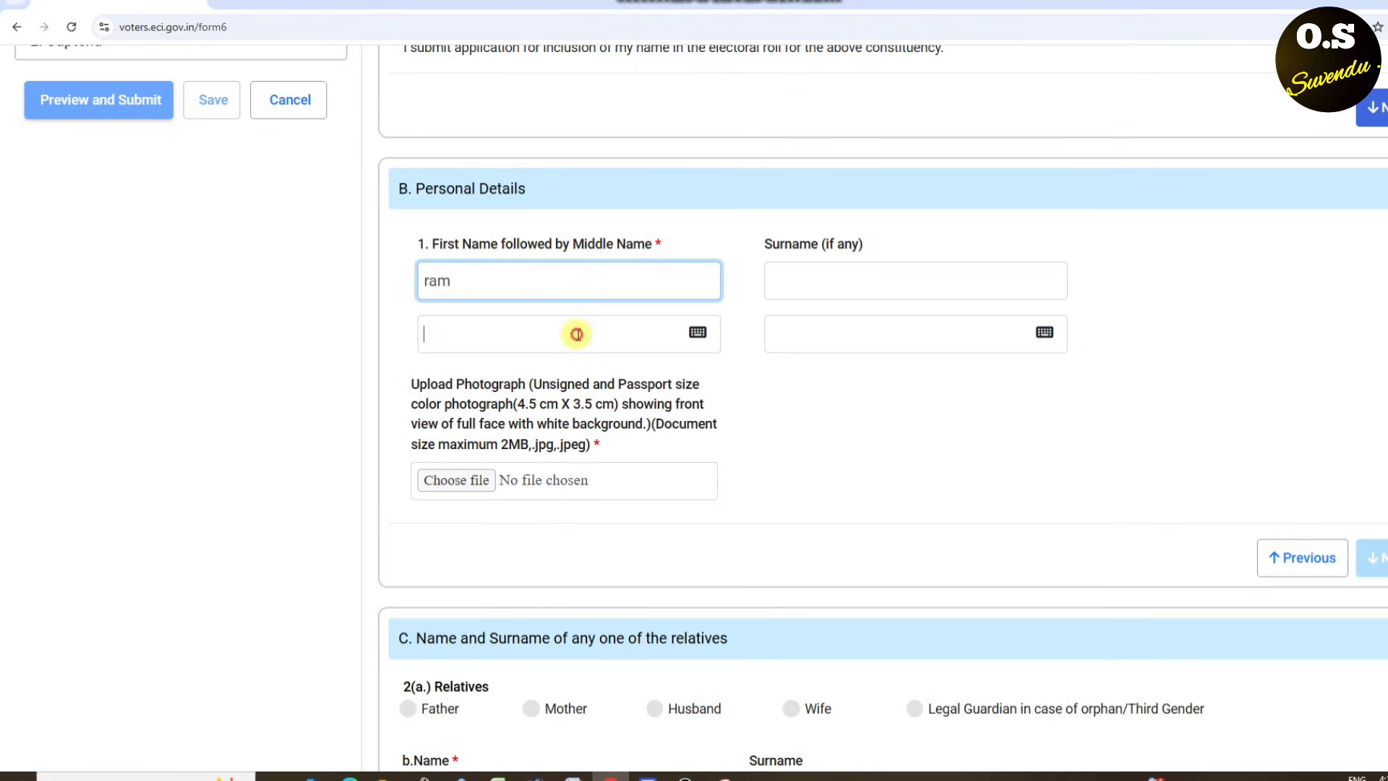
click(448, 385)
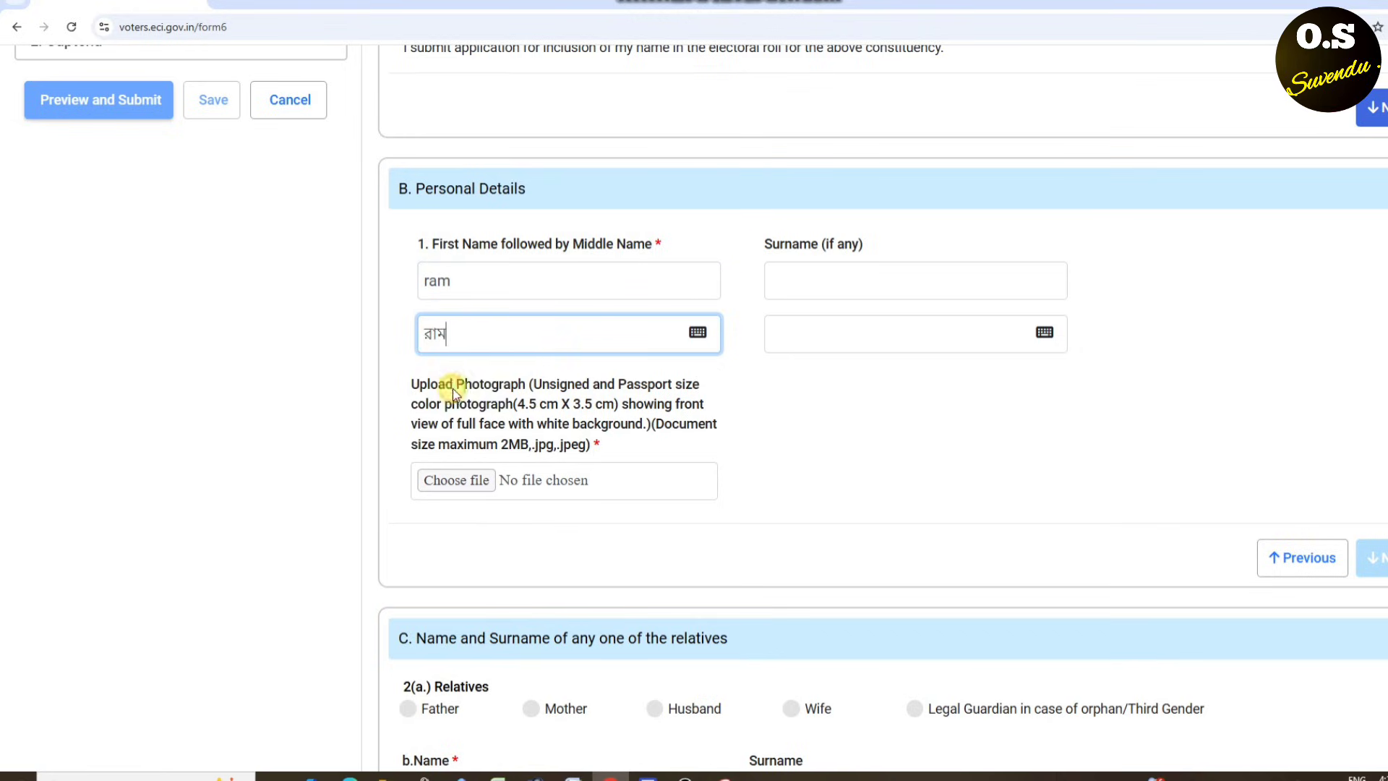
- Enter the applicant's surname and pick its suggested Bengali spelling, briefly checking the Inscript keyboard
click(905, 282)
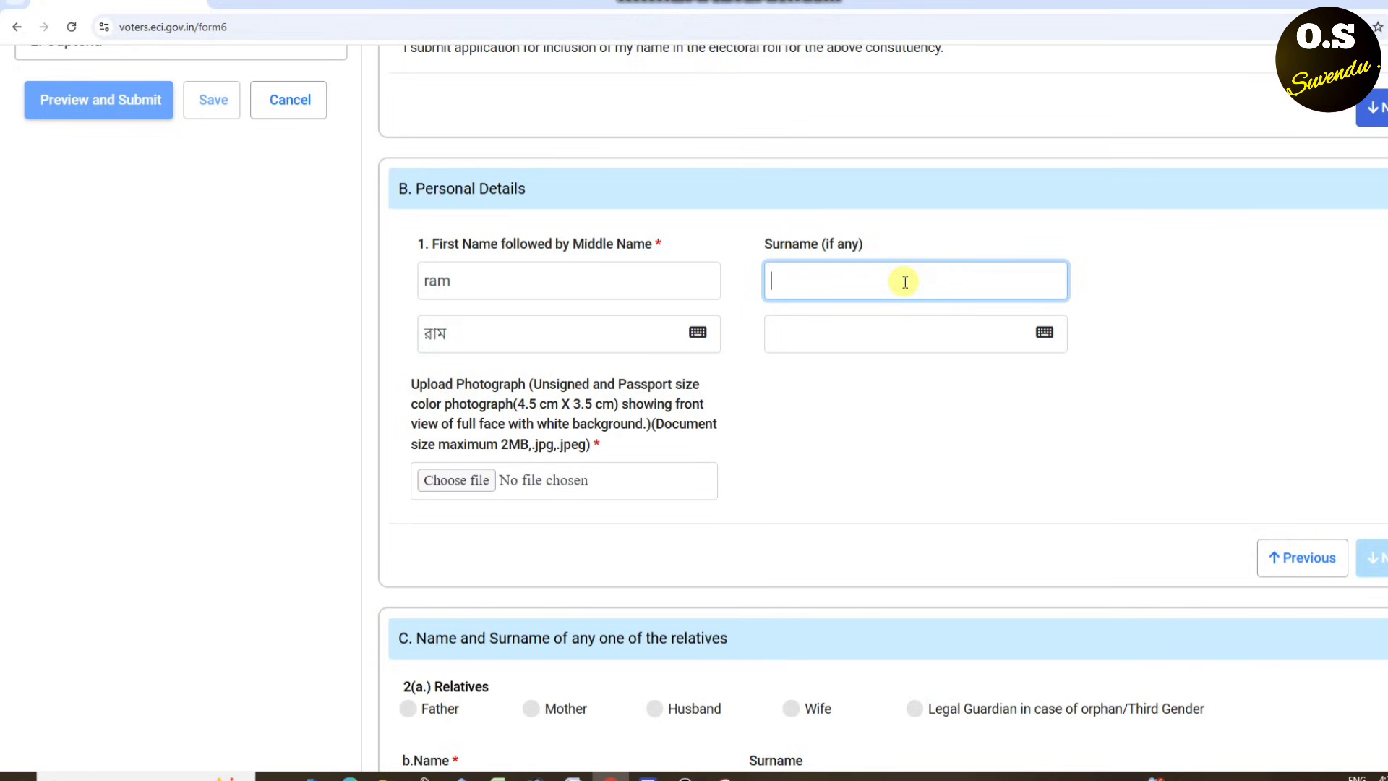
text(vai)
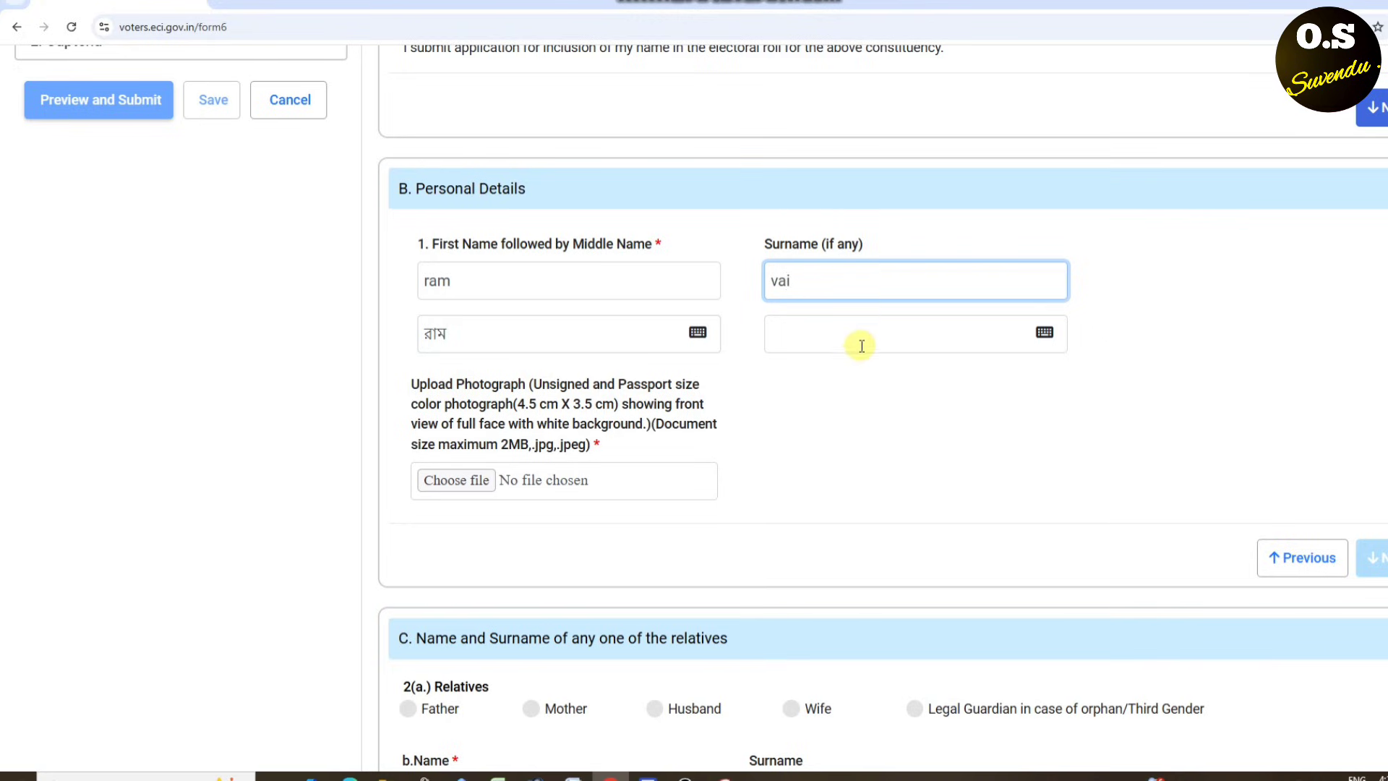
click(860, 339)
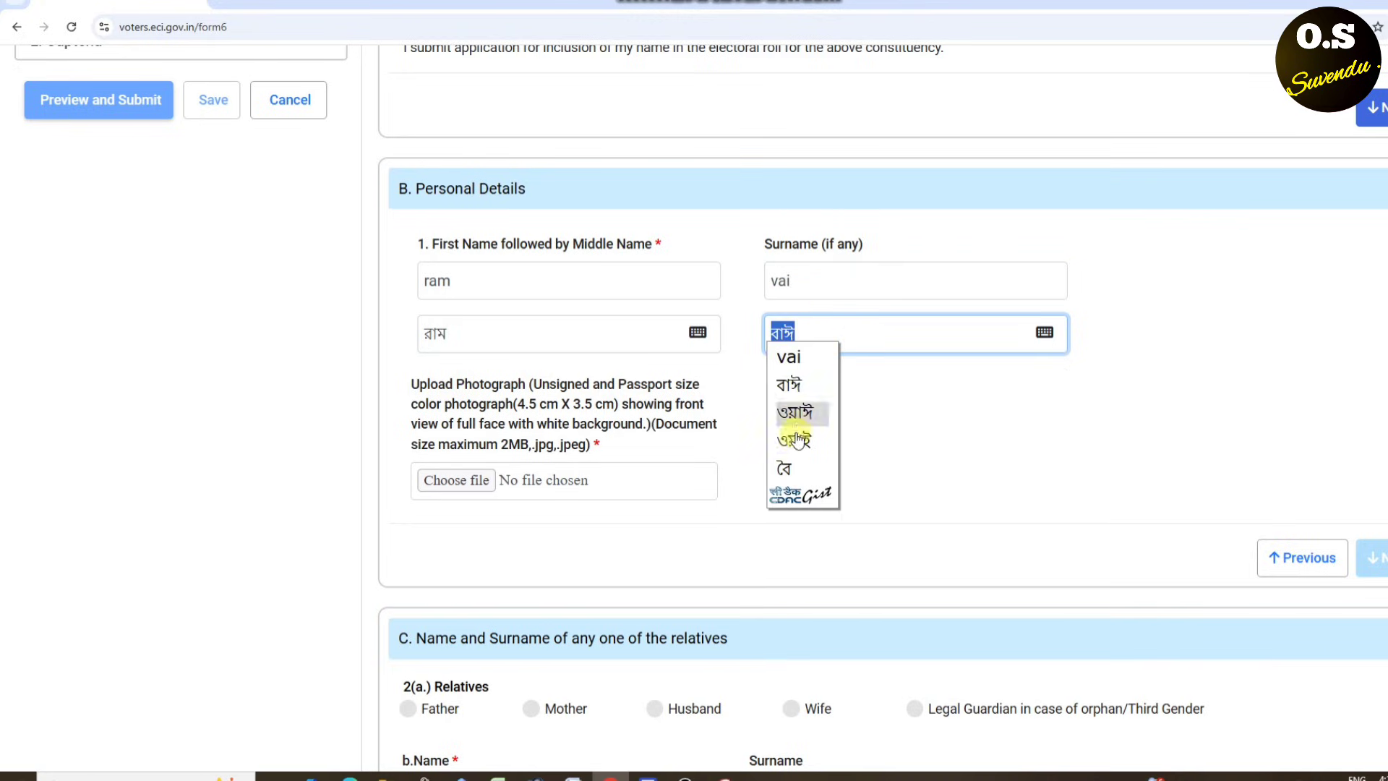
scroll(807, 388, down, 1)
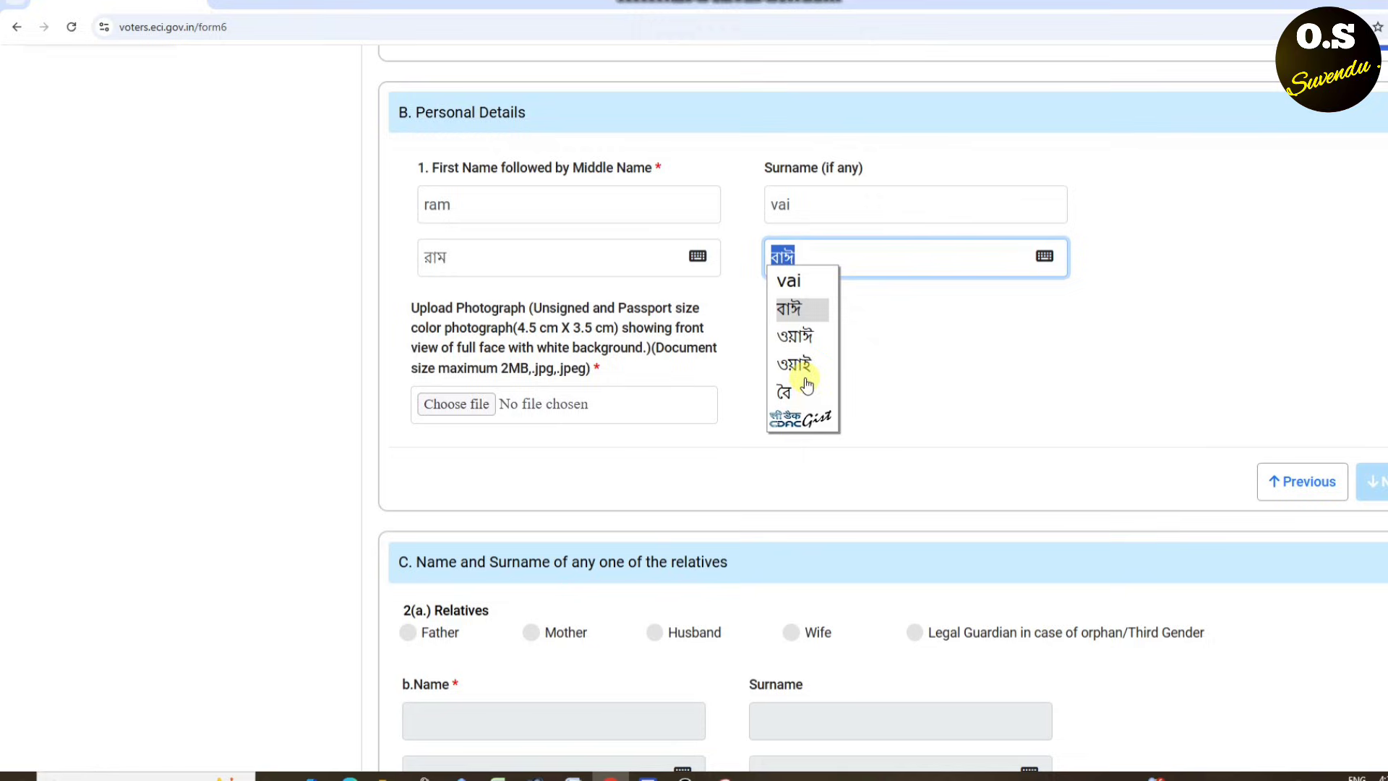
click(800, 309)
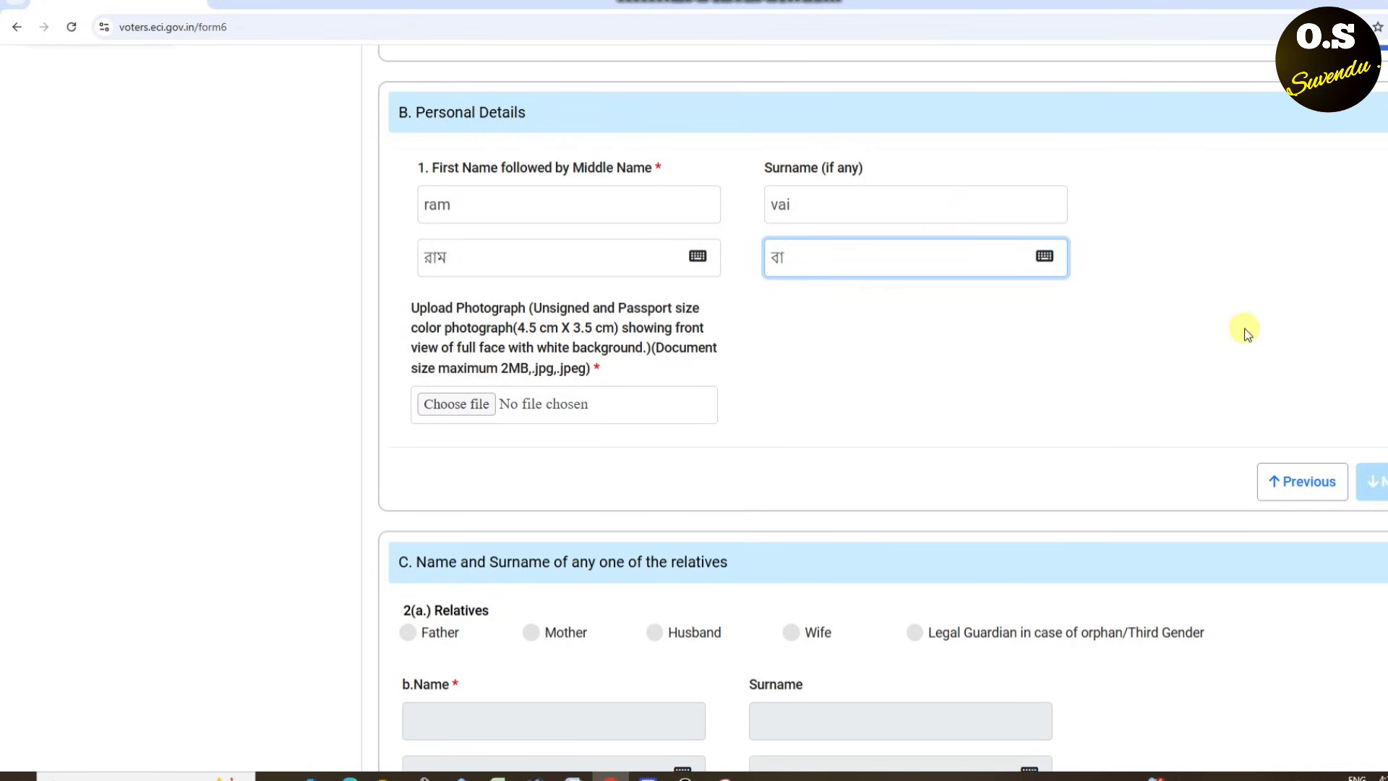
click(1045, 256)
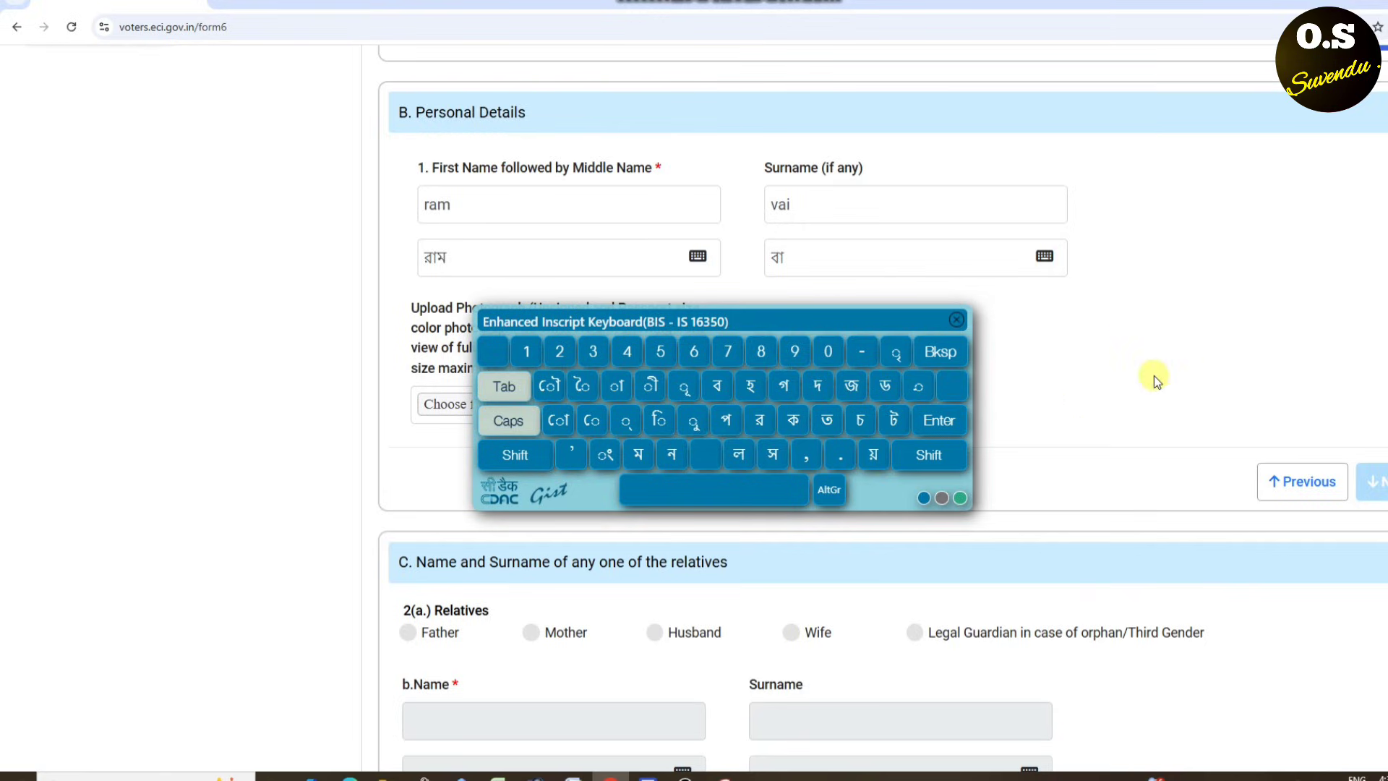
click(959, 322)
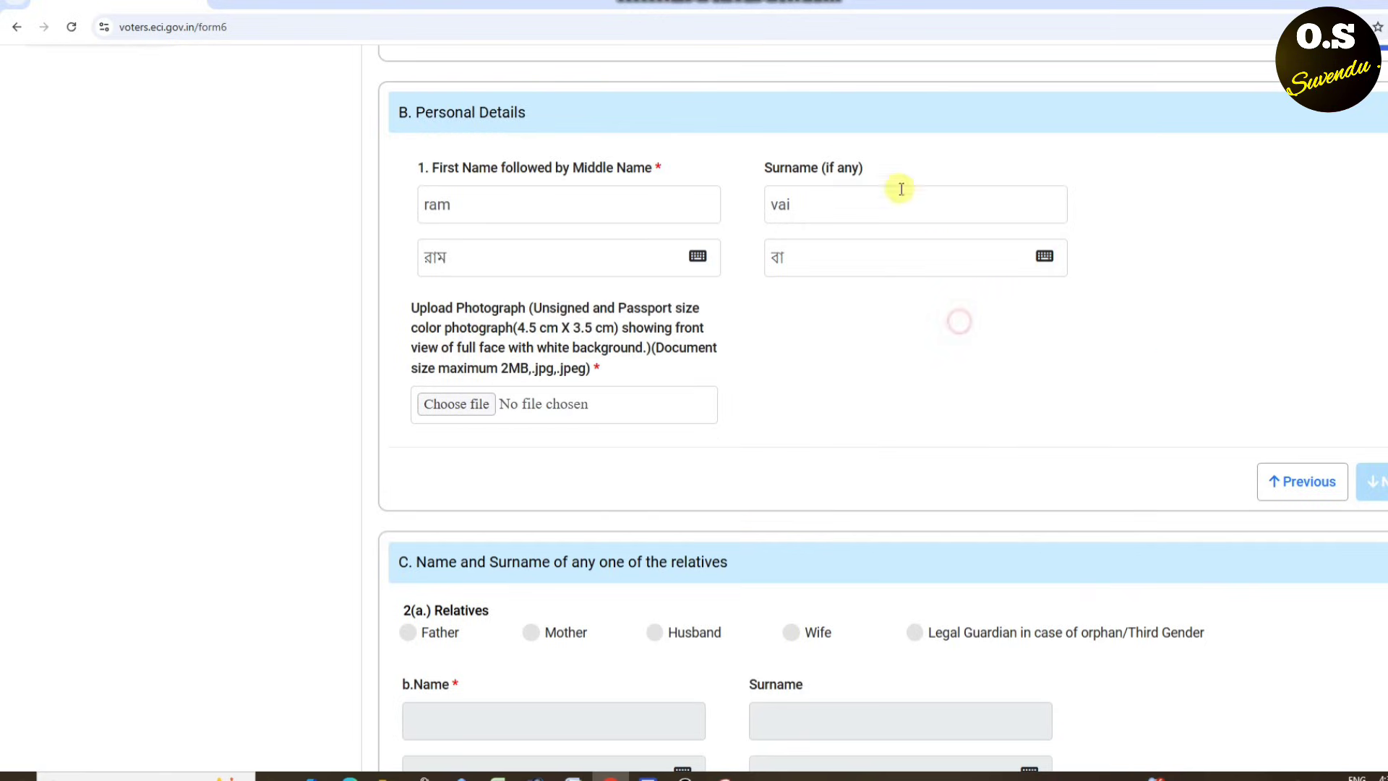
scroll(781, 21, down, 5)
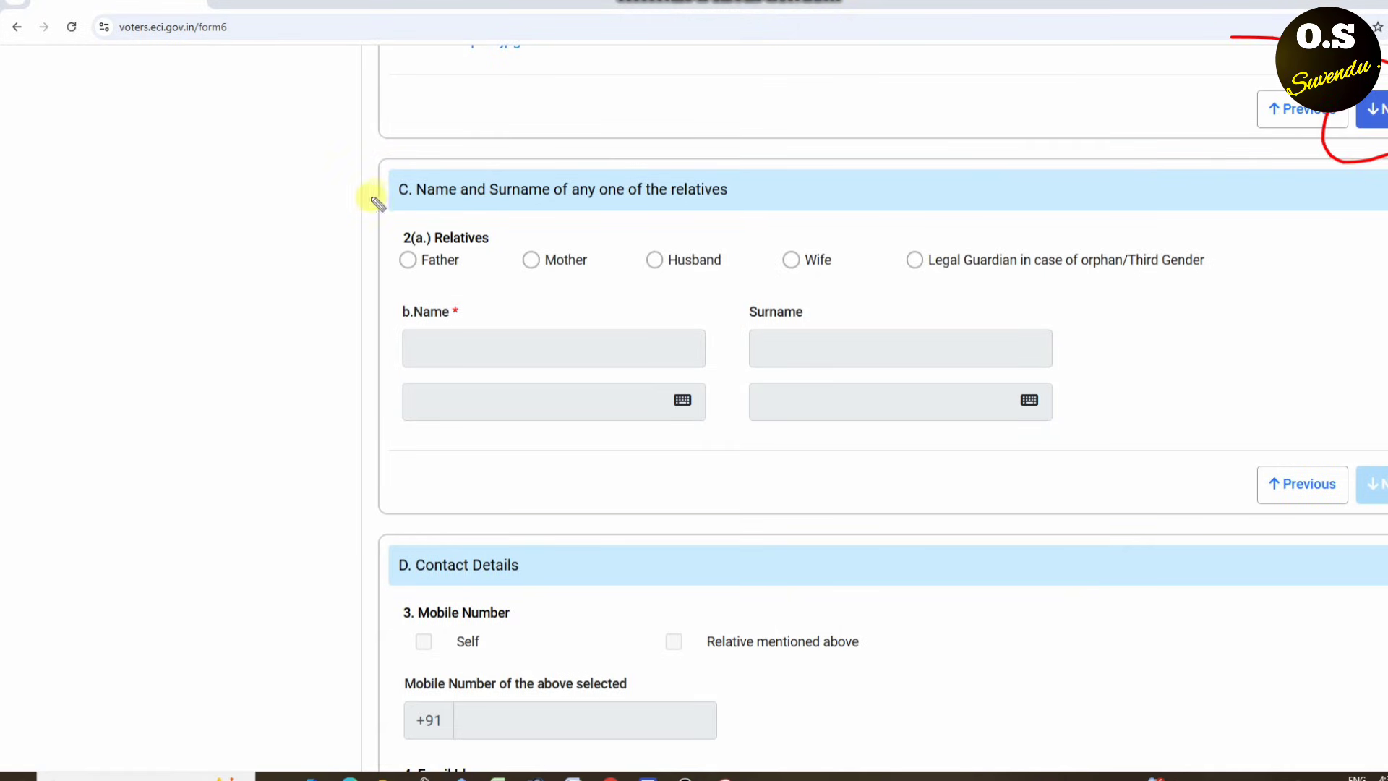
- Select Husband as the relative type in section C
drag(374, 192, 628, 87)
drag(419, 205, 740, 209)
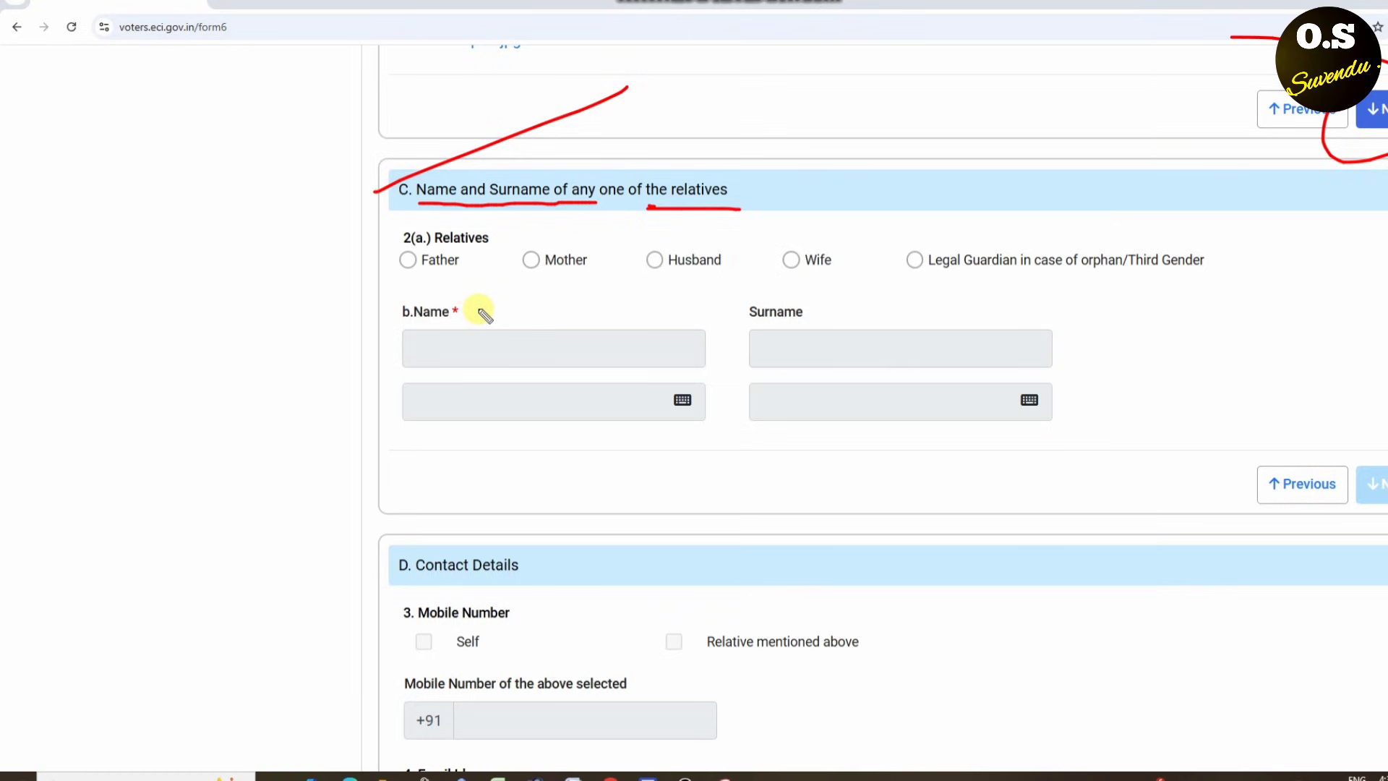
click(703, 236)
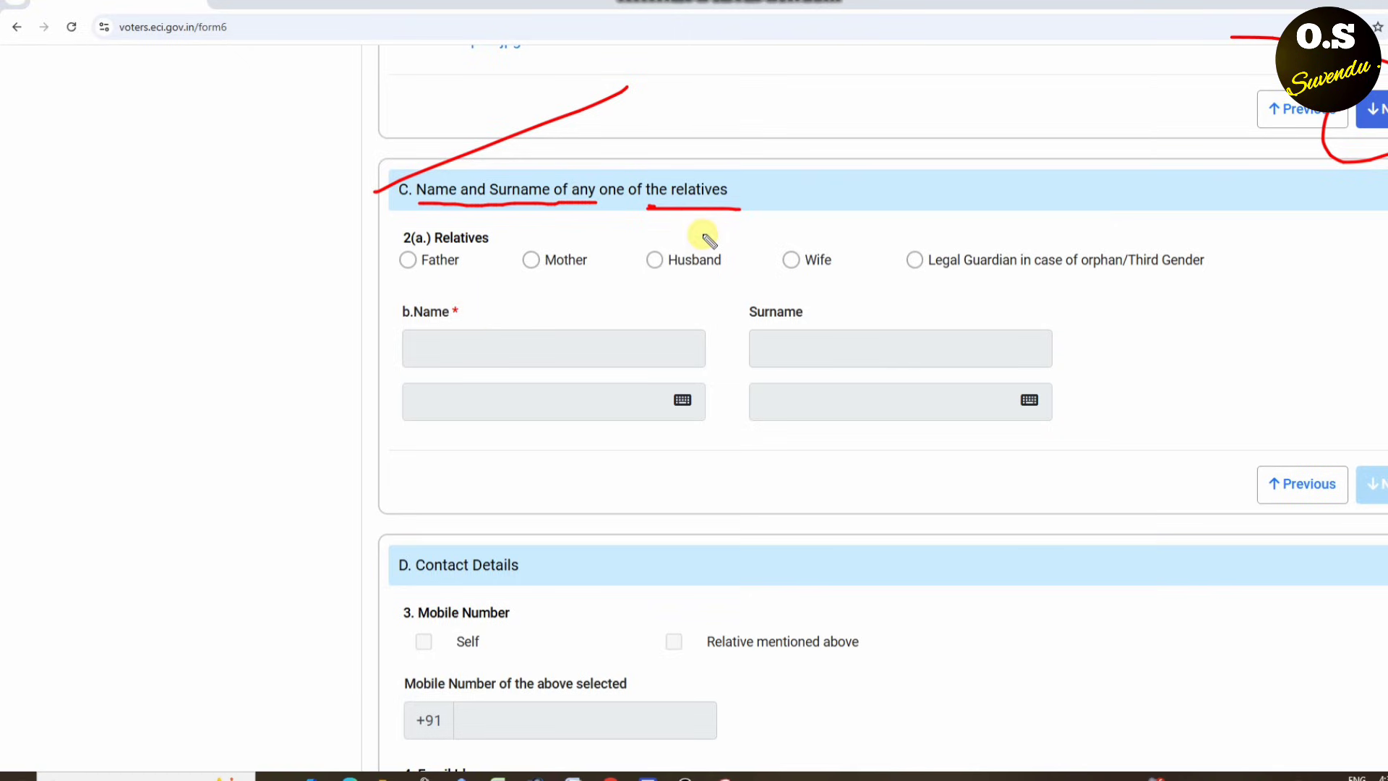
mouse_move(702, 235)
mouse_down()
mouse_move(626, 297)
mouse_move(722, 239)
mouse_up()
key(Escape)
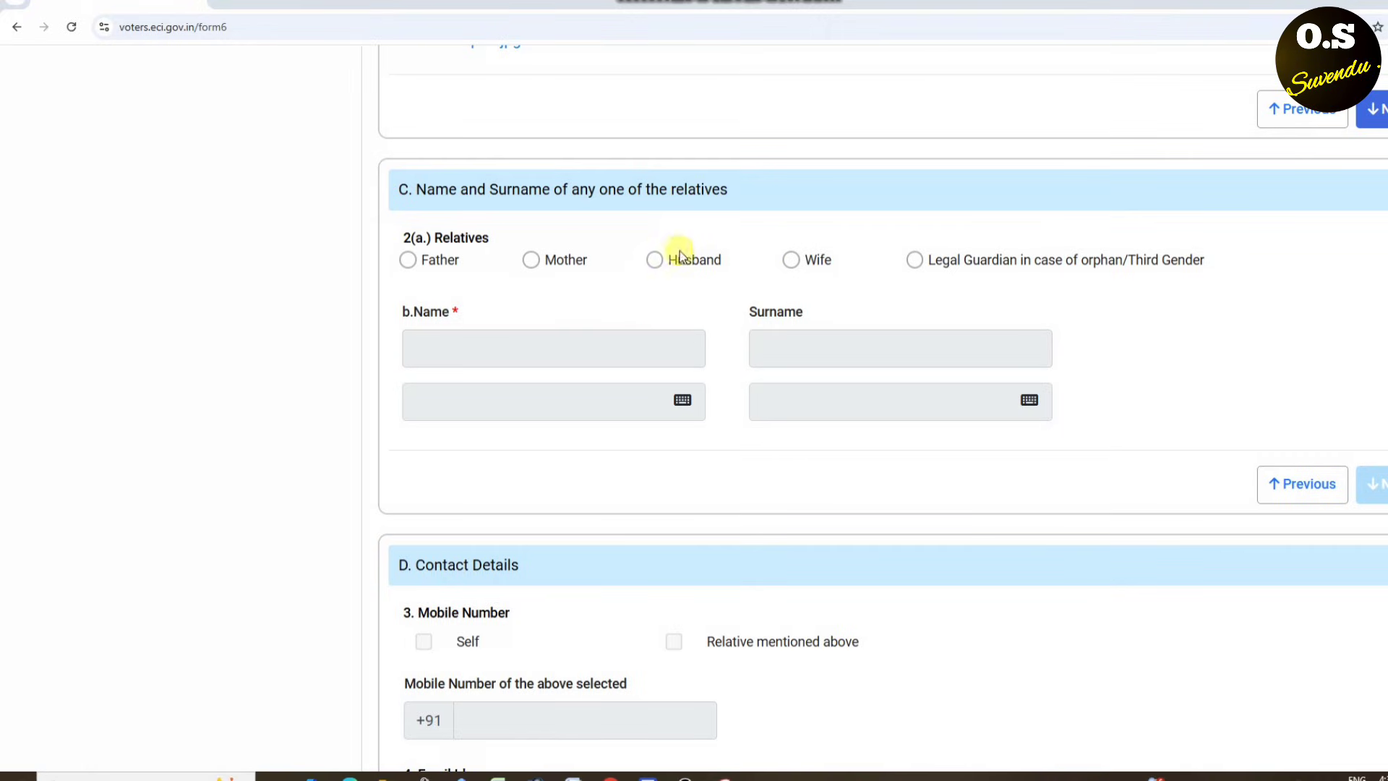
click(665, 264)
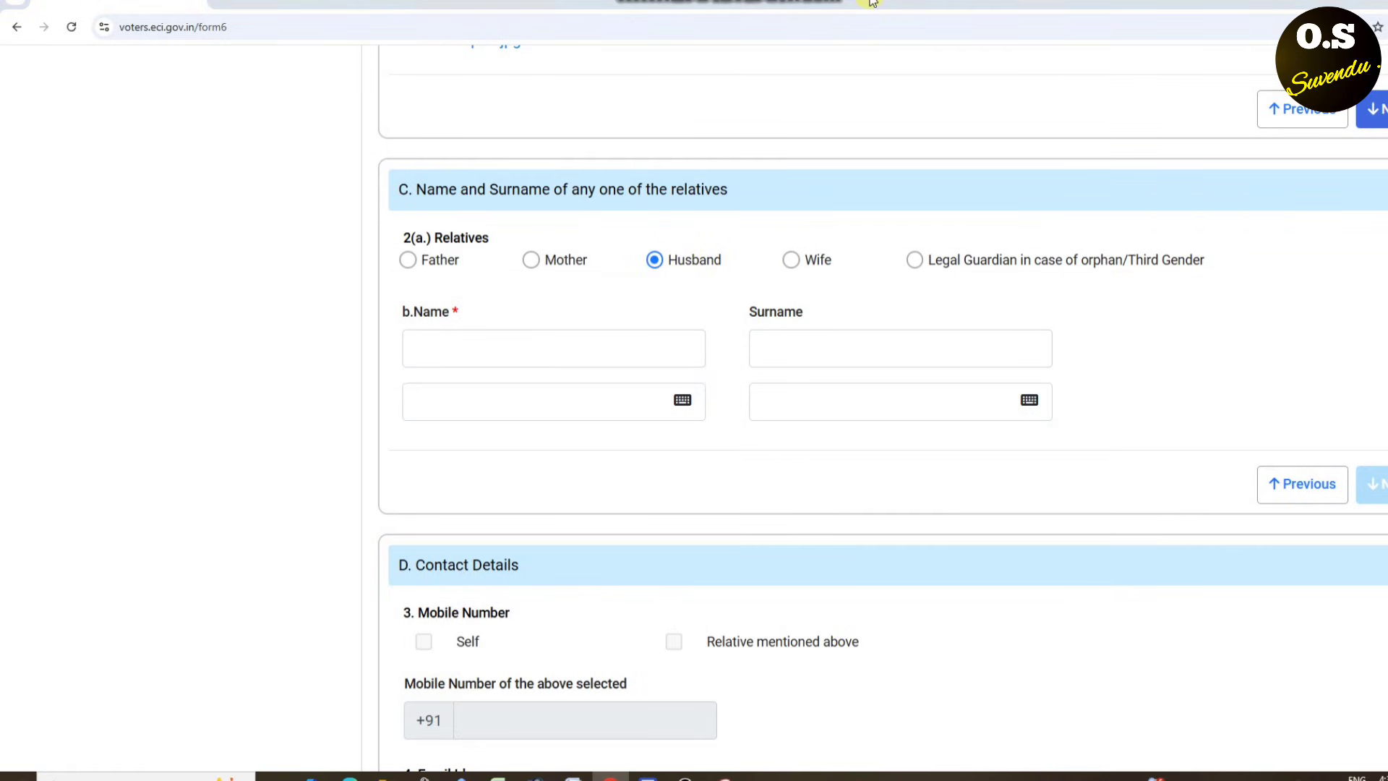
- Point out the relative's name and surname fields in English and Bengali
mouse_move(449, 353)
mouse_down()
mouse_move(466, 318)
mouse_move(448, 343)
mouse_up()
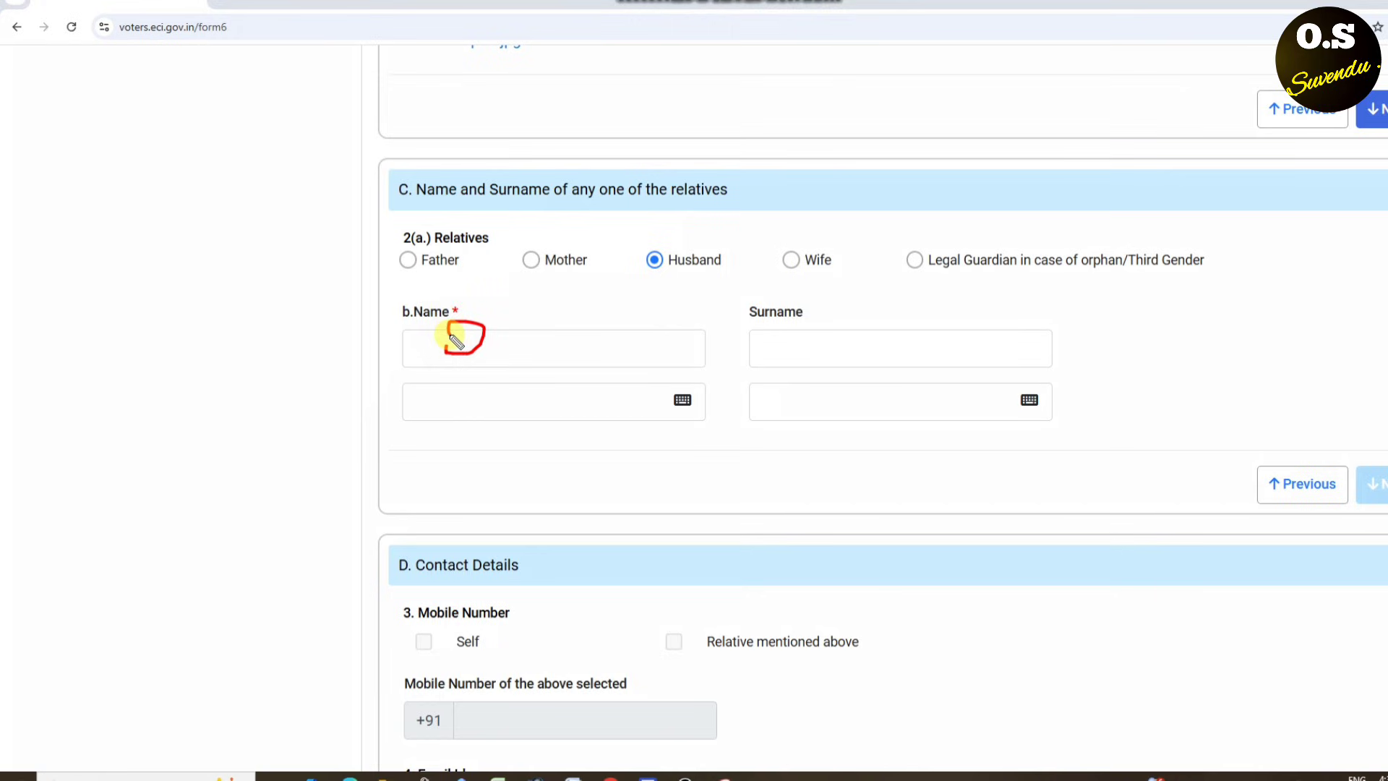
mouse_move(399, 244)
mouse_down()
mouse_move(401, 284)
mouse_move(530, 227)
mouse_move(604, 296)
mouse_move(623, 272)
mouse_up()
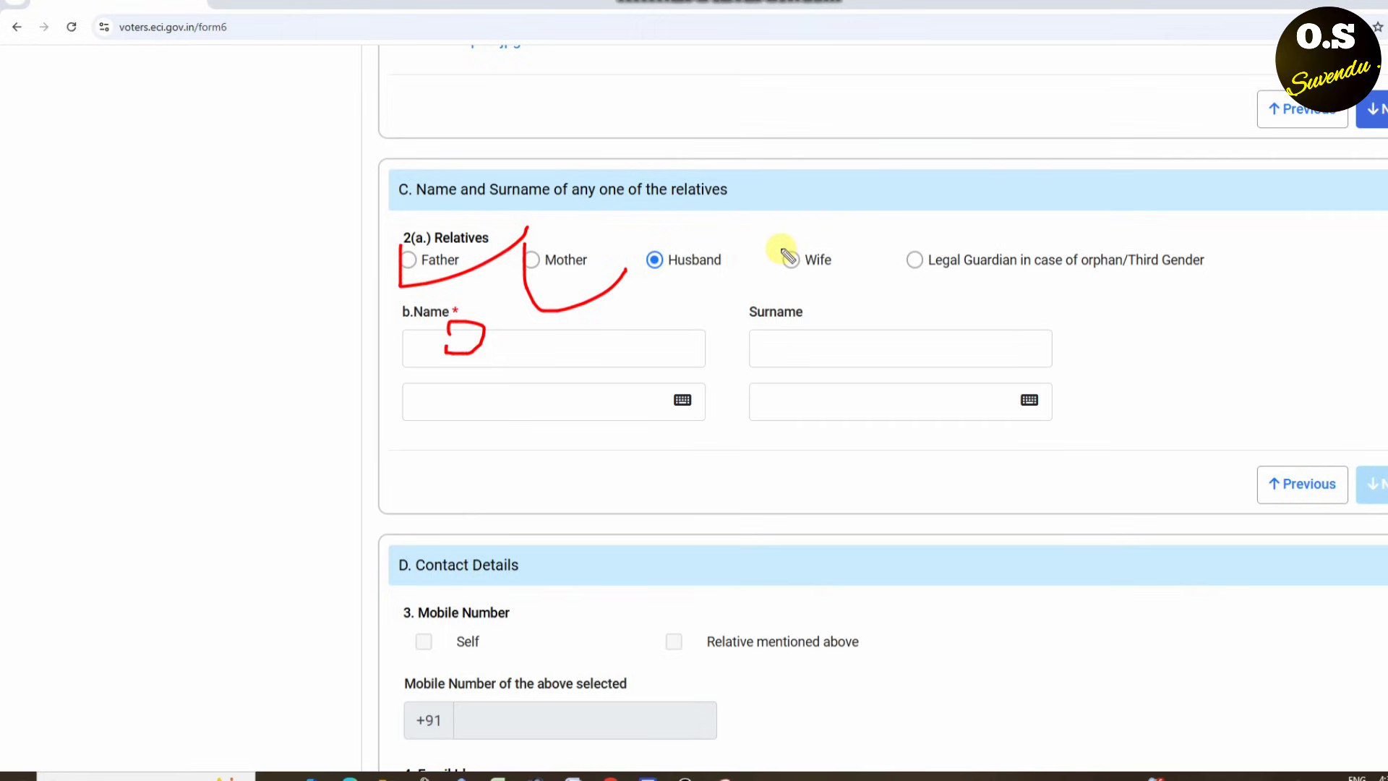
mouse_move(780, 246)
mouse_down()
mouse_move(803, 293)
mouse_move(956, 211)
mouse_up()
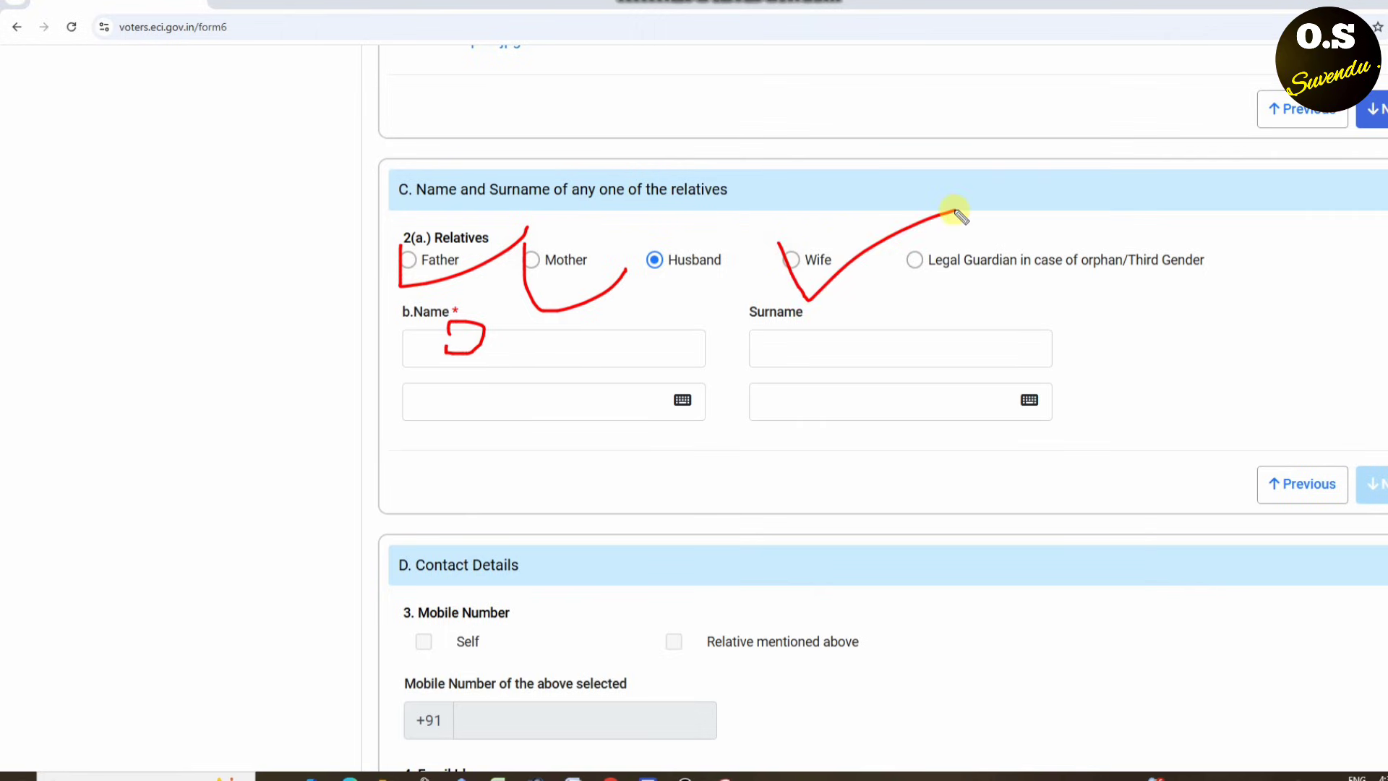
key(Escape)
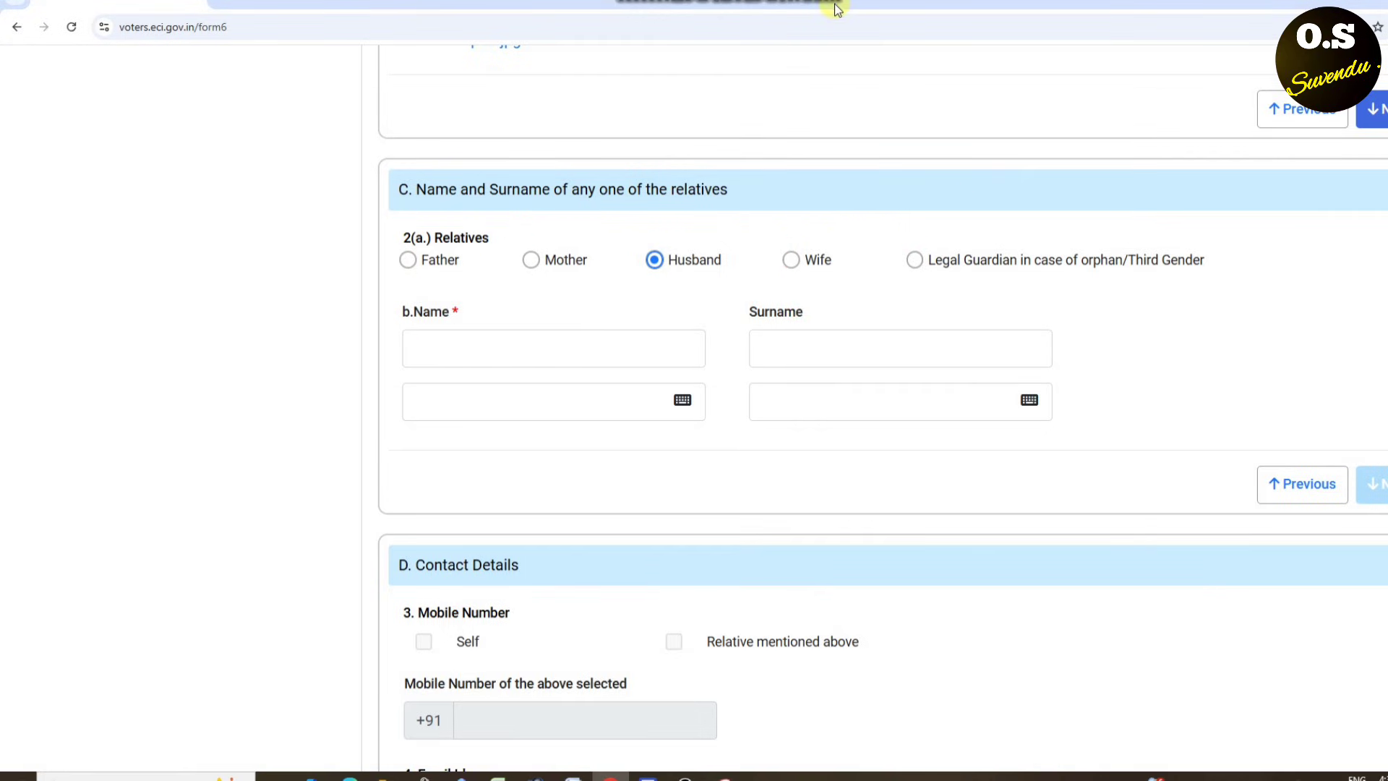
mouse_move(506, 326)
mouse_down()
mouse_move(399, 352)
mouse_move(458, 313)
mouse_up()
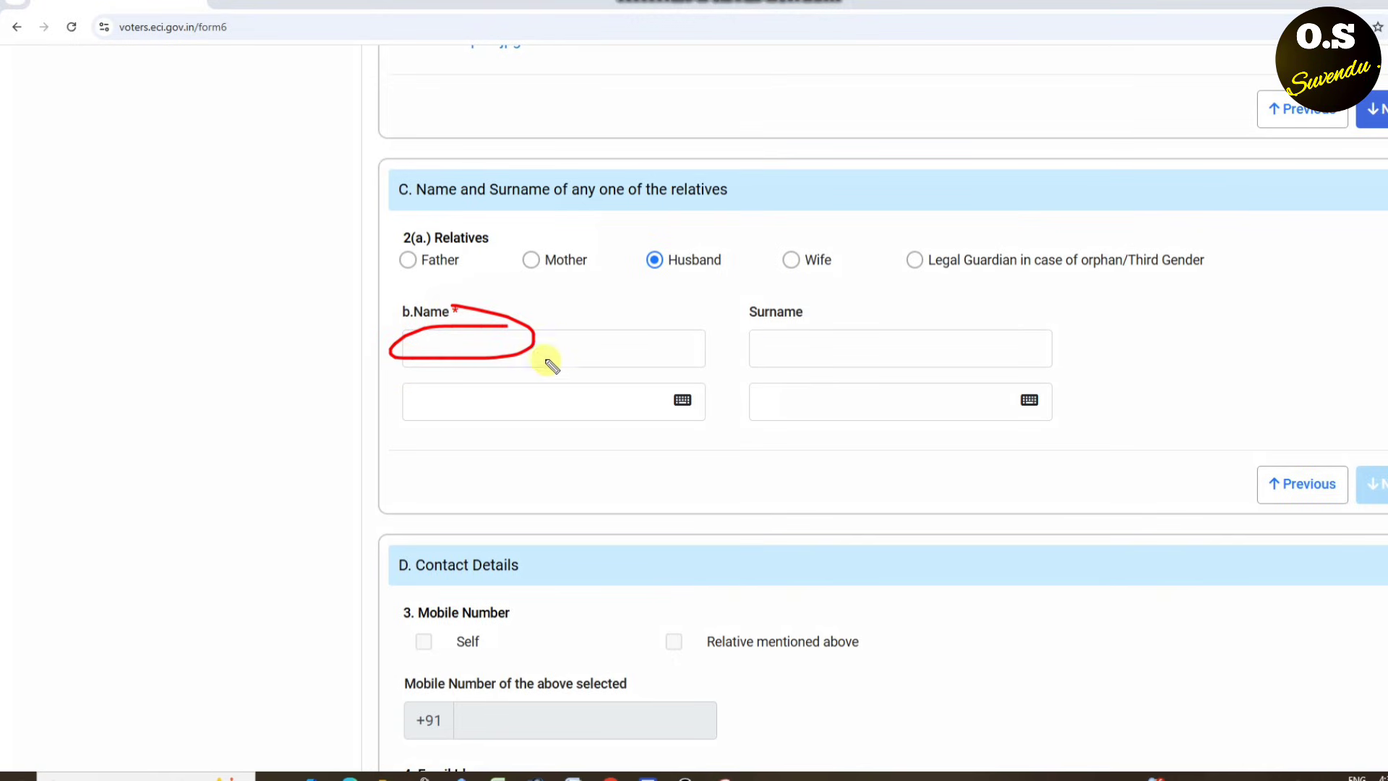
mouse_move(567, 387)
mouse_down()
mouse_move(589, 409)
mouse_move(564, 398)
mouse_up()
mouse_move(843, 313)
mouse_down()
mouse_move(766, 328)
mouse_move(892, 323)
mouse_move(835, 315)
mouse_up()
mouse_move(846, 387)
mouse_down()
mouse_move(883, 393)
mouse_move(837, 399)
mouse_up()
key(Escape)
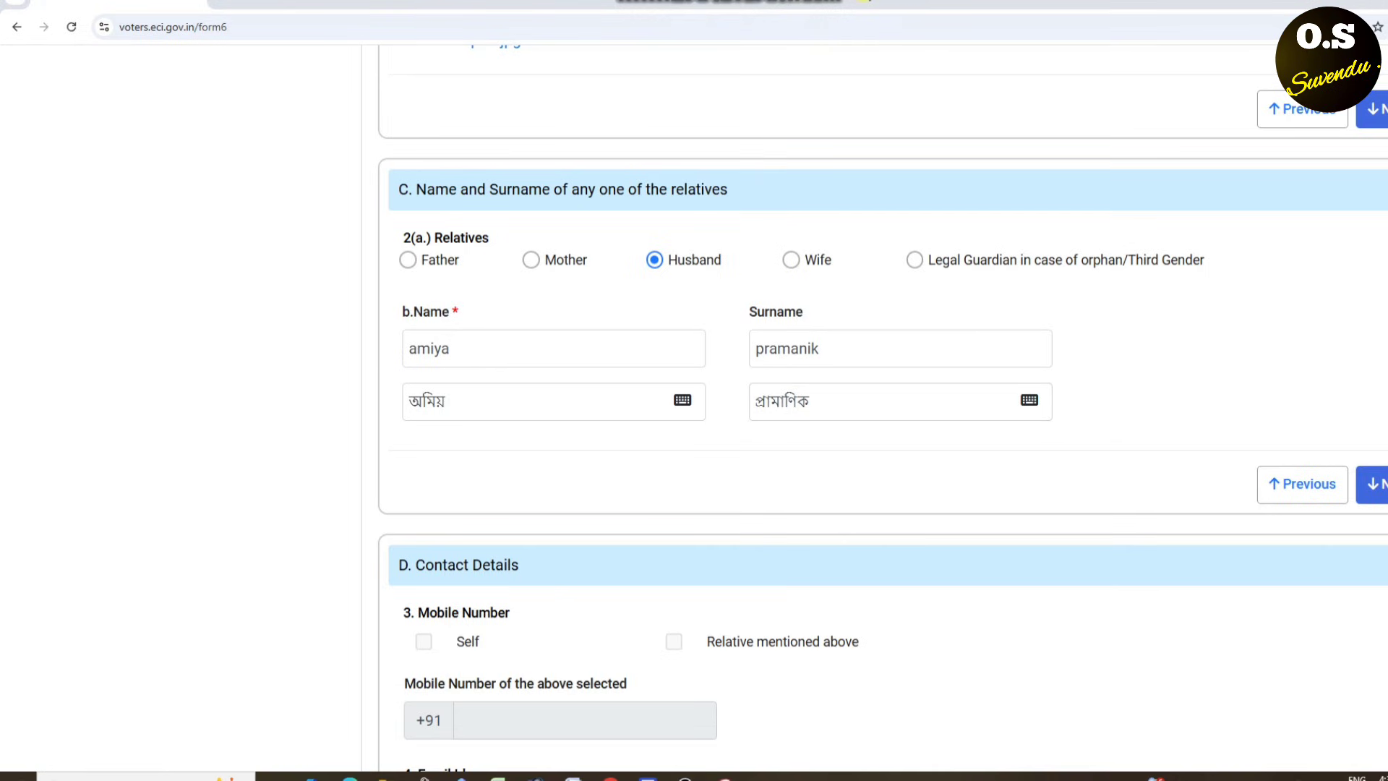
- Highlight the husband's filled name and surname in both scripts, then continue to Contact Details
key(ctrl+2)
drag(659, 248, 710, 228)
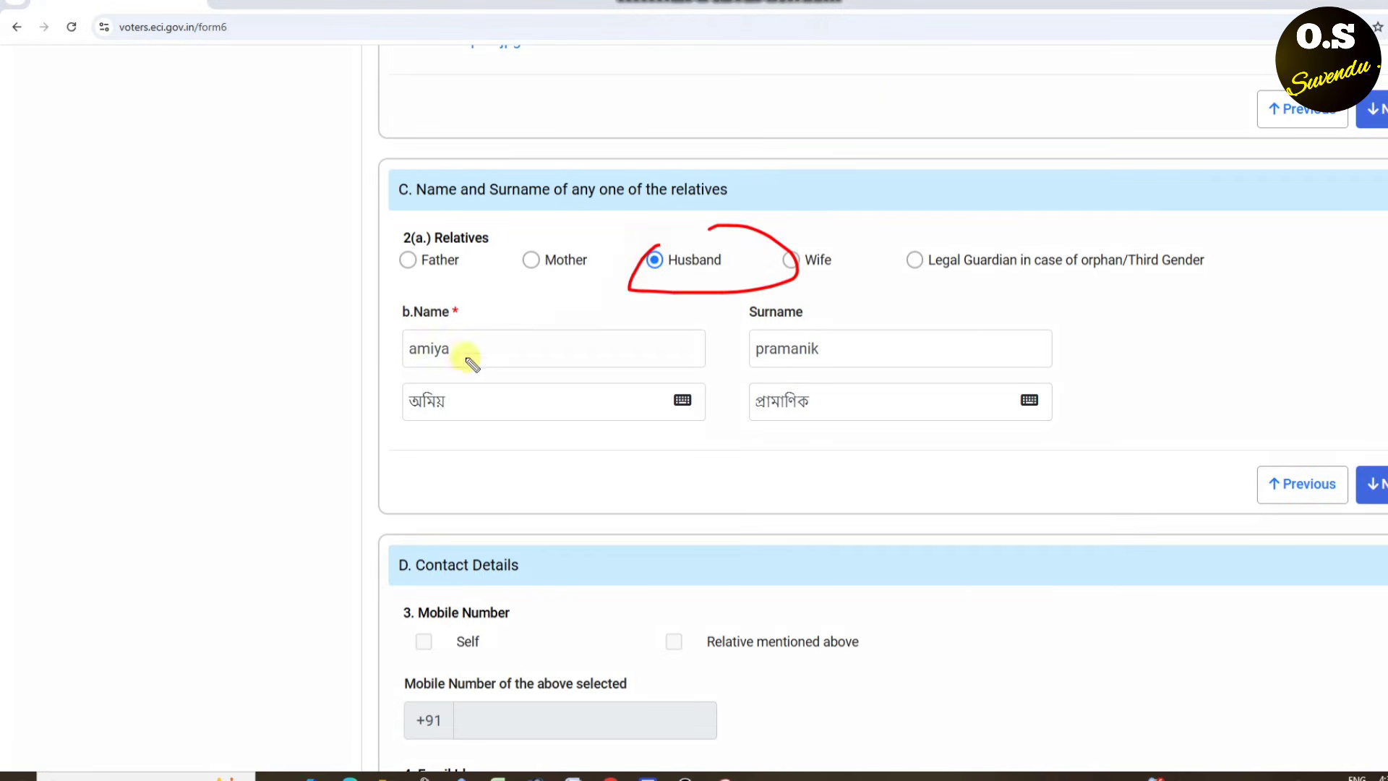
mouse_move(455, 328)
mouse_down()
mouse_move(420, 329)
mouse_move(501, 332)
mouse_up()
mouse_move(828, 325)
mouse_down()
mouse_move(896, 358)
mouse_move(816, 336)
mouse_up()
mouse_move(452, 379)
mouse_down()
mouse_move(366, 411)
mouse_move(421, 383)
mouse_up()
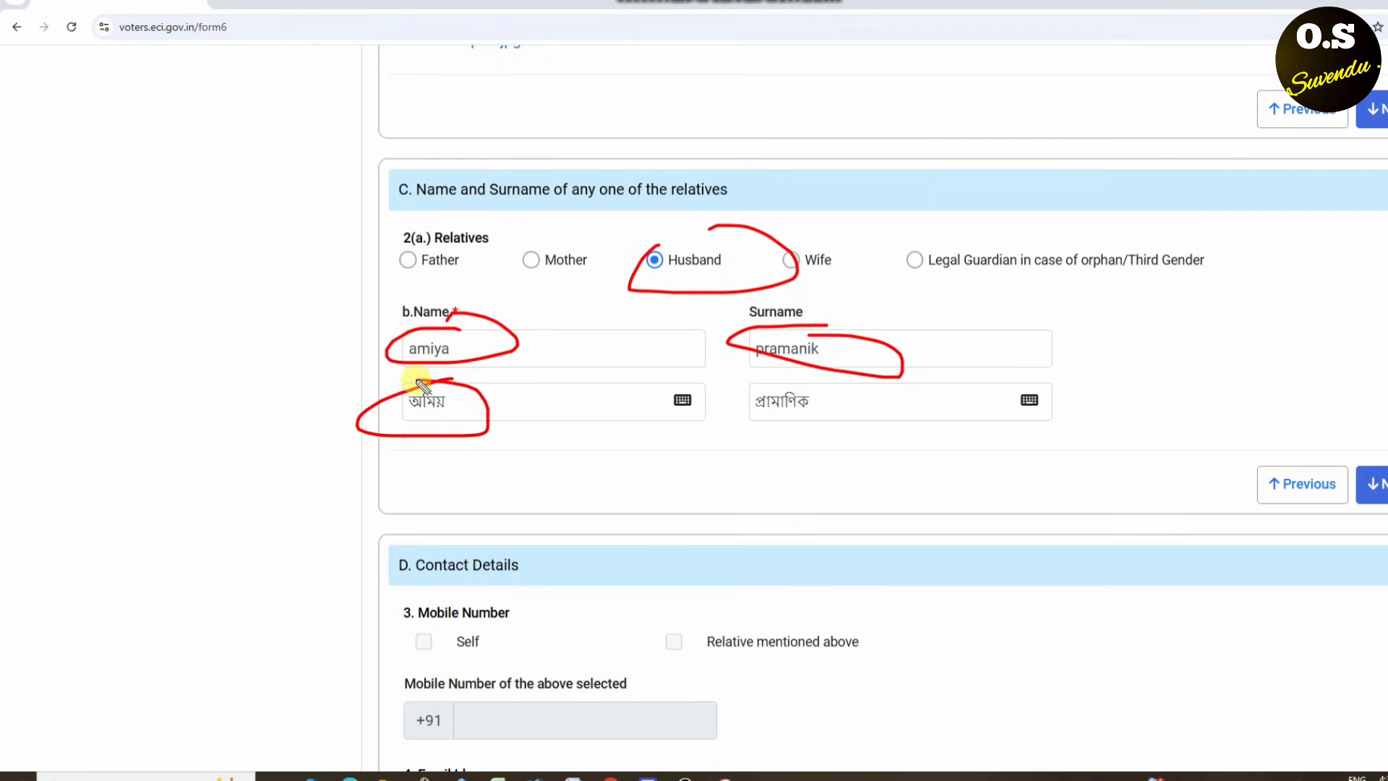
mouse_move(831, 384)
mouse_down()
mouse_move(675, 412)
mouse_move(860, 396)
mouse_up()
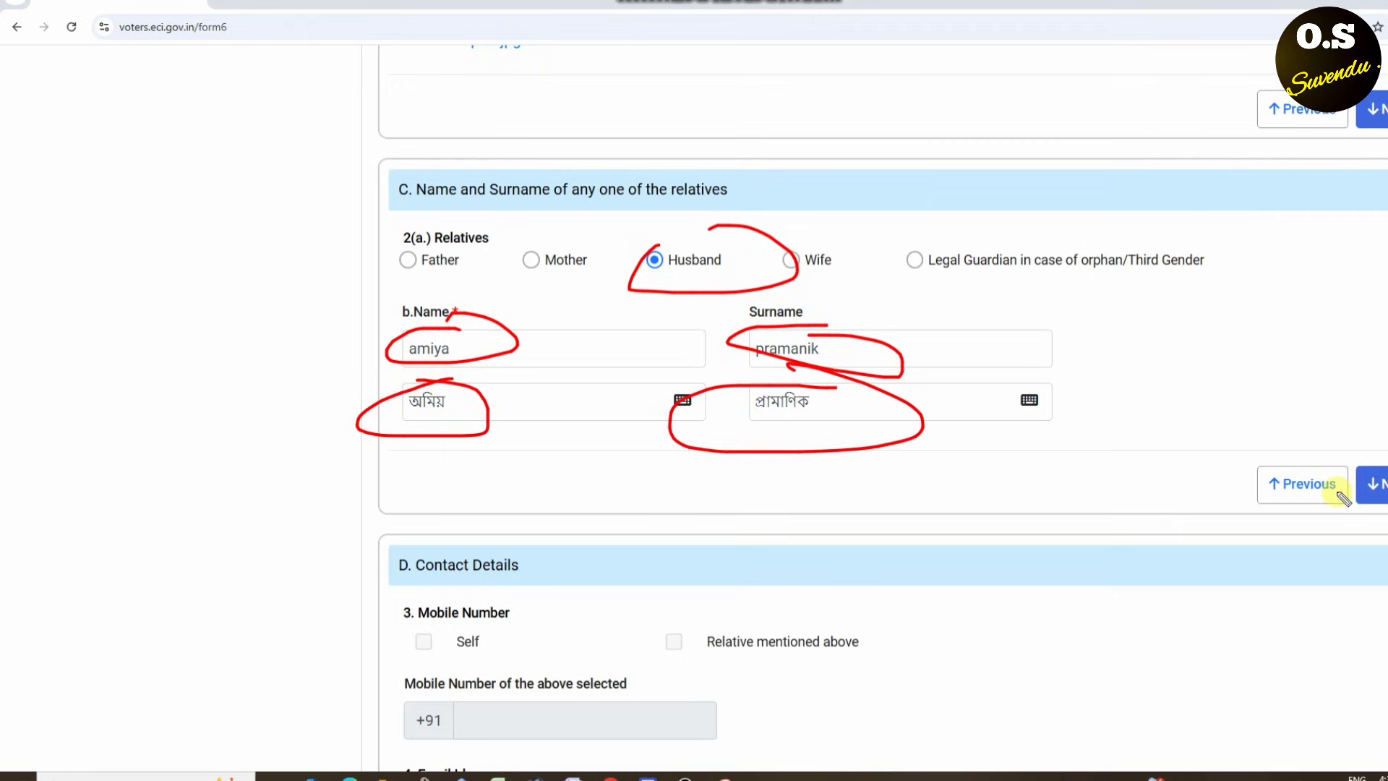
key(Escape)
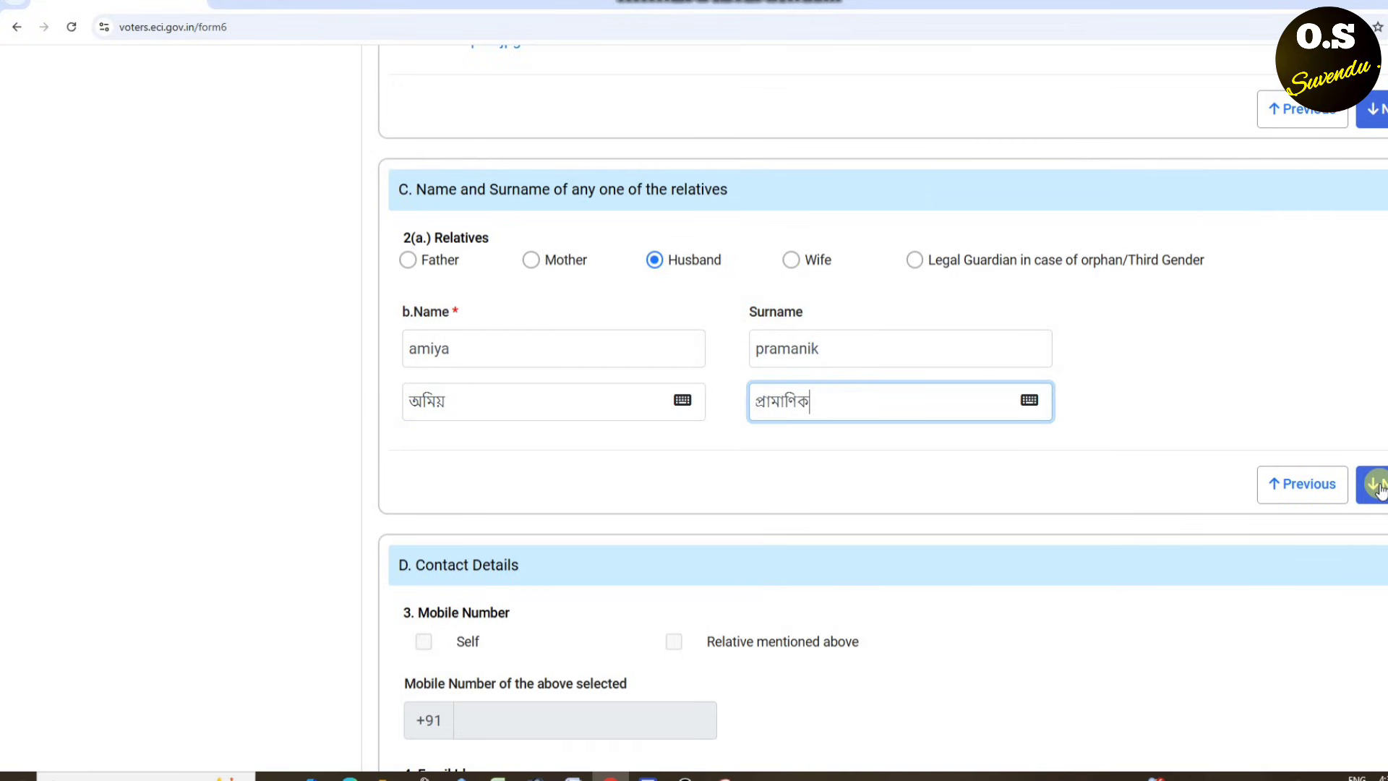
click(1377, 484)
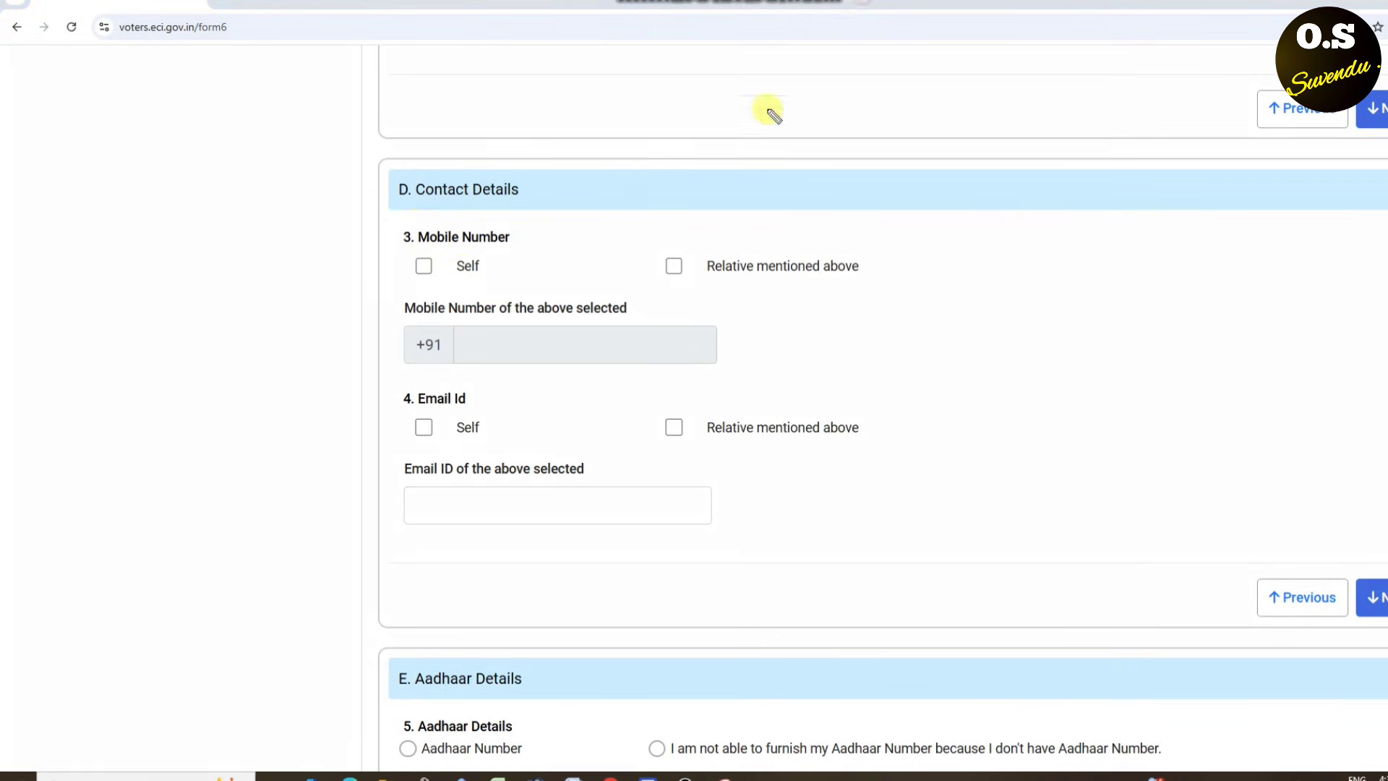
- Tick Self for the mobile number and point out continuing to Aadhaar Details
mouse_move(427, 235)
mouse_down()
mouse_move(405, 274)
mouse_move(427, 239)
mouse_move(402, 248)
mouse_move(611, 207)
mouse_up()
key(Escape)
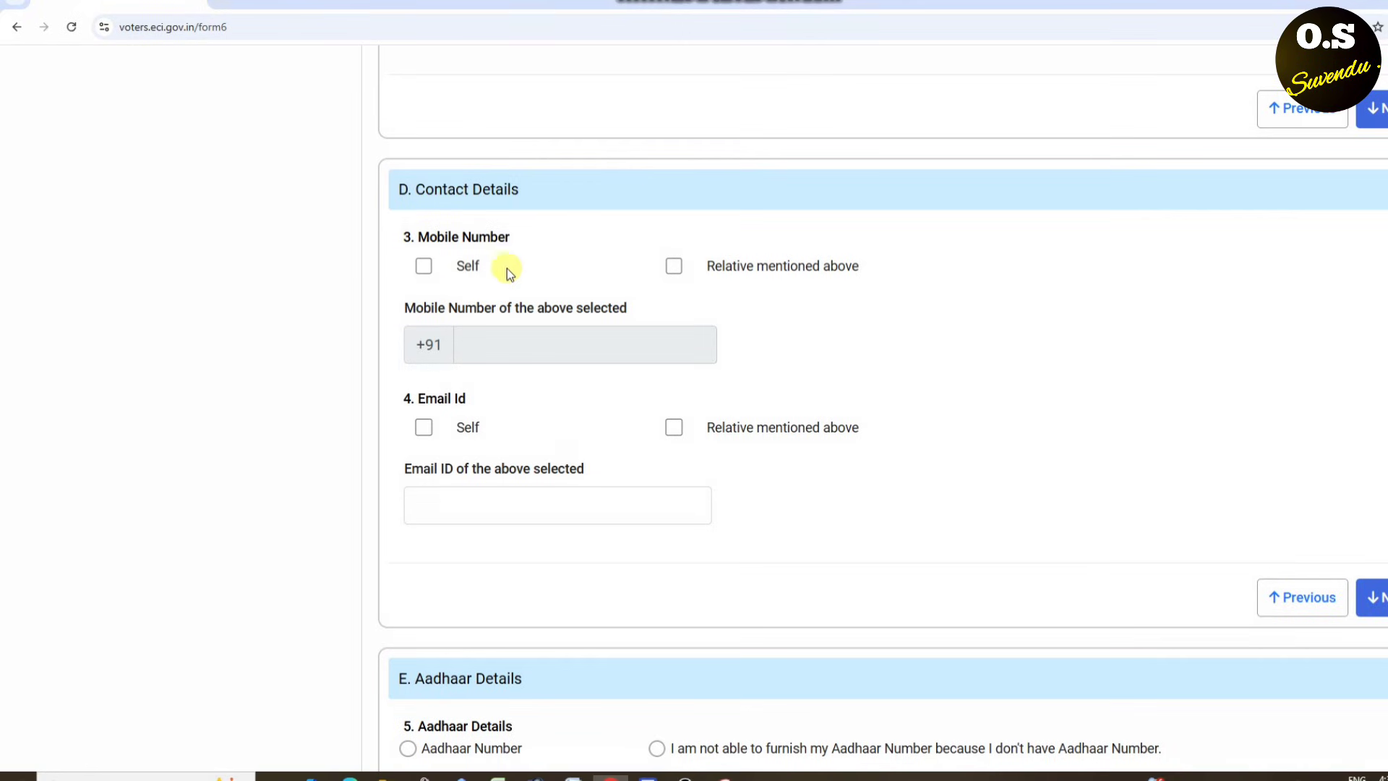
click(424, 267)
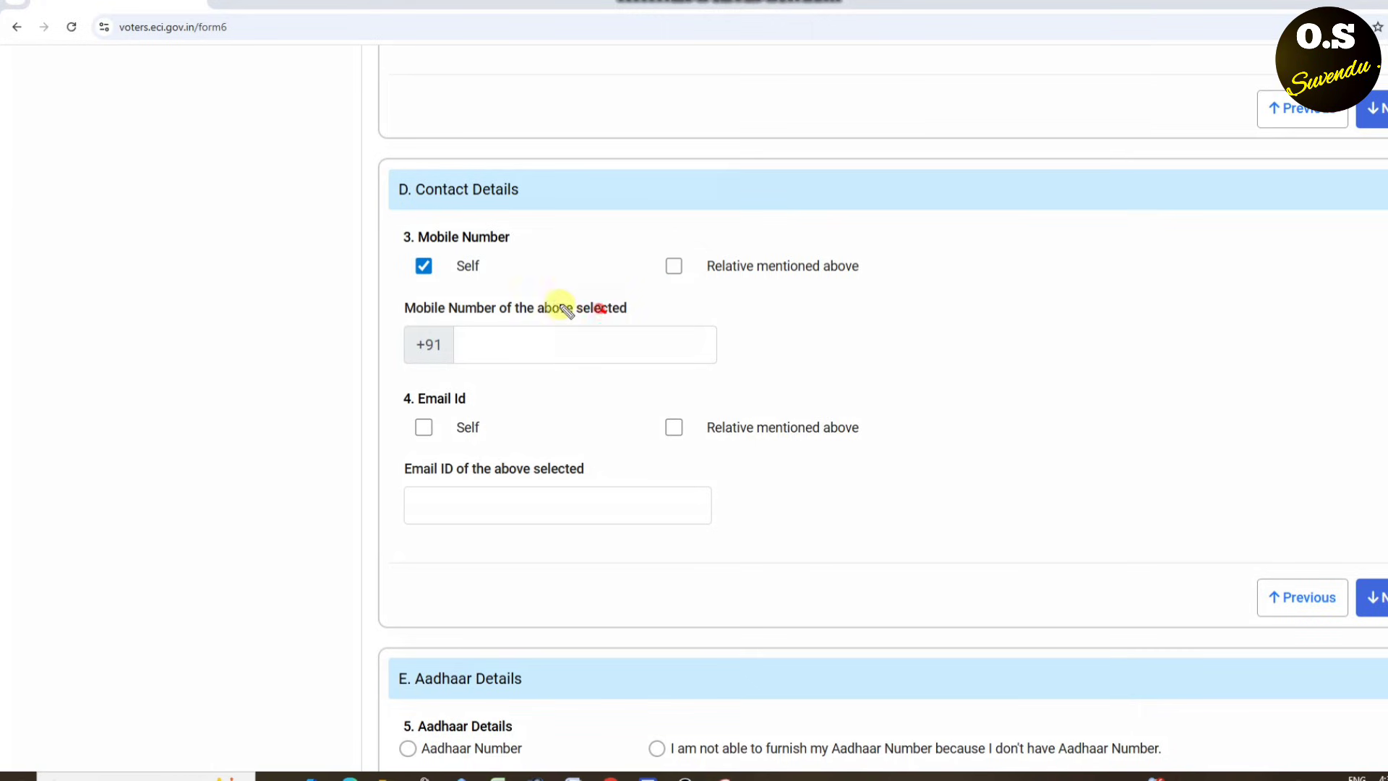
drag(585, 304, 626, 311)
mouse_move(465, 402)
mouse_down()
mouse_move(406, 426)
mouse_move(522, 416)
mouse_up()
key(Escape)
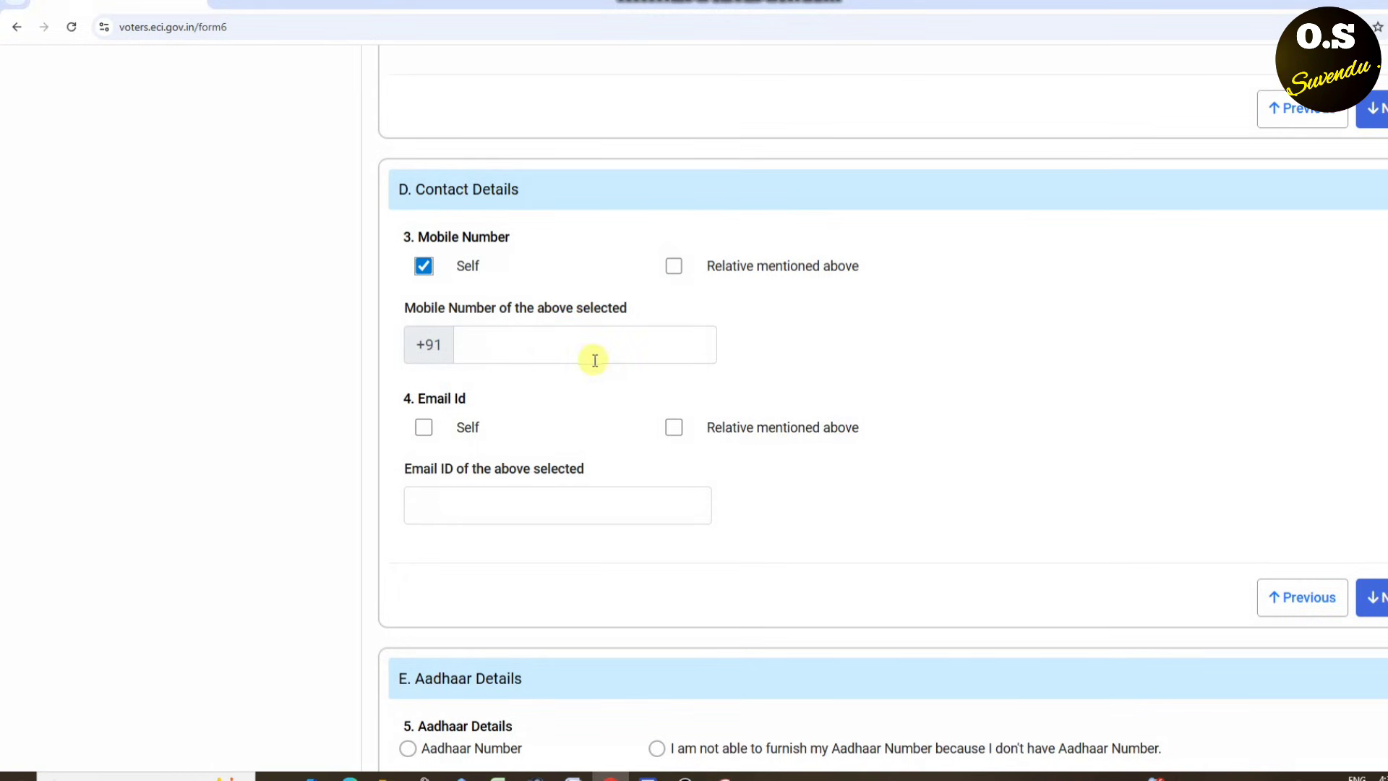
mouse_move(569, 296)
mouse_down()
mouse_move(693, 366)
mouse_move(578, 303)
mouse_up()
mouse_move(497, 340)
mouse_down()
mouse_move(493, 358)
mouse_move(1122, 257)
mouse_up()
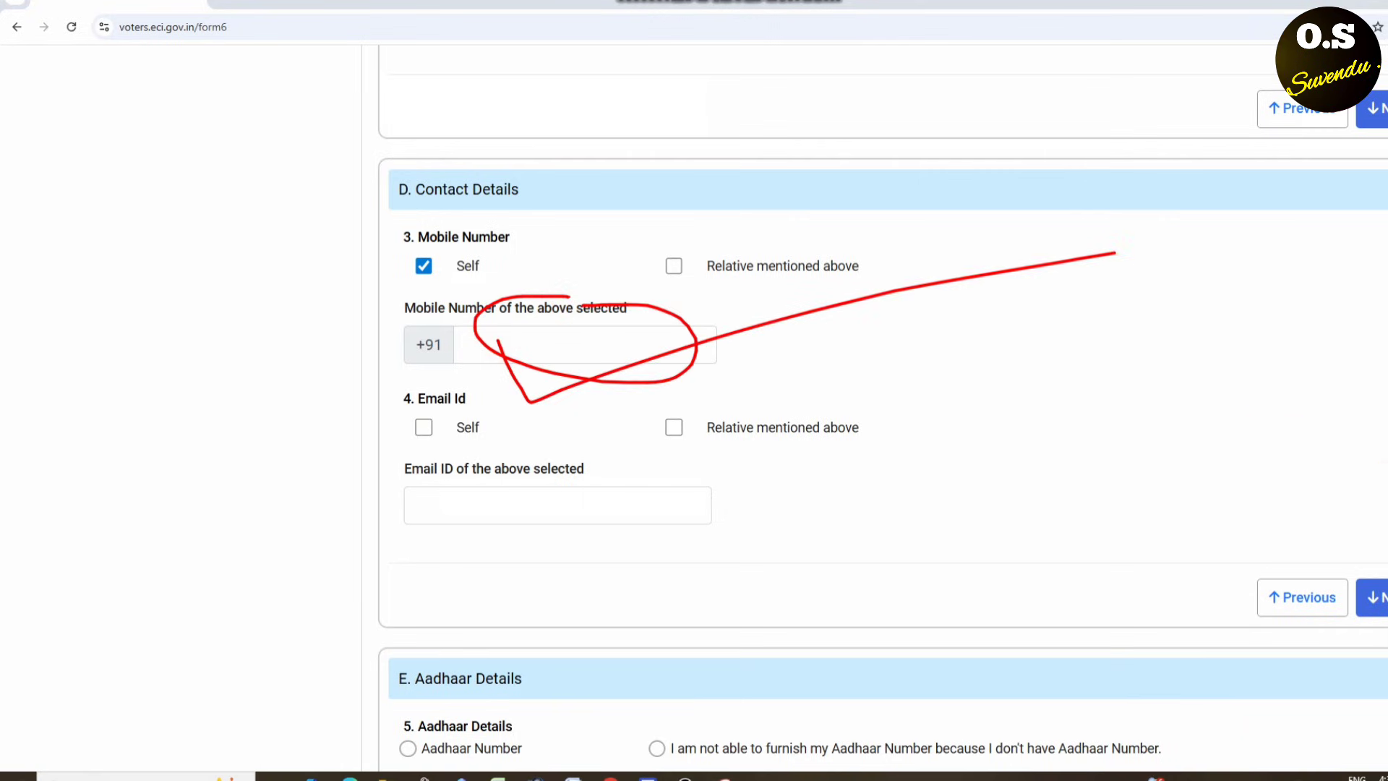
drag(1377, 531, 1352, 647)
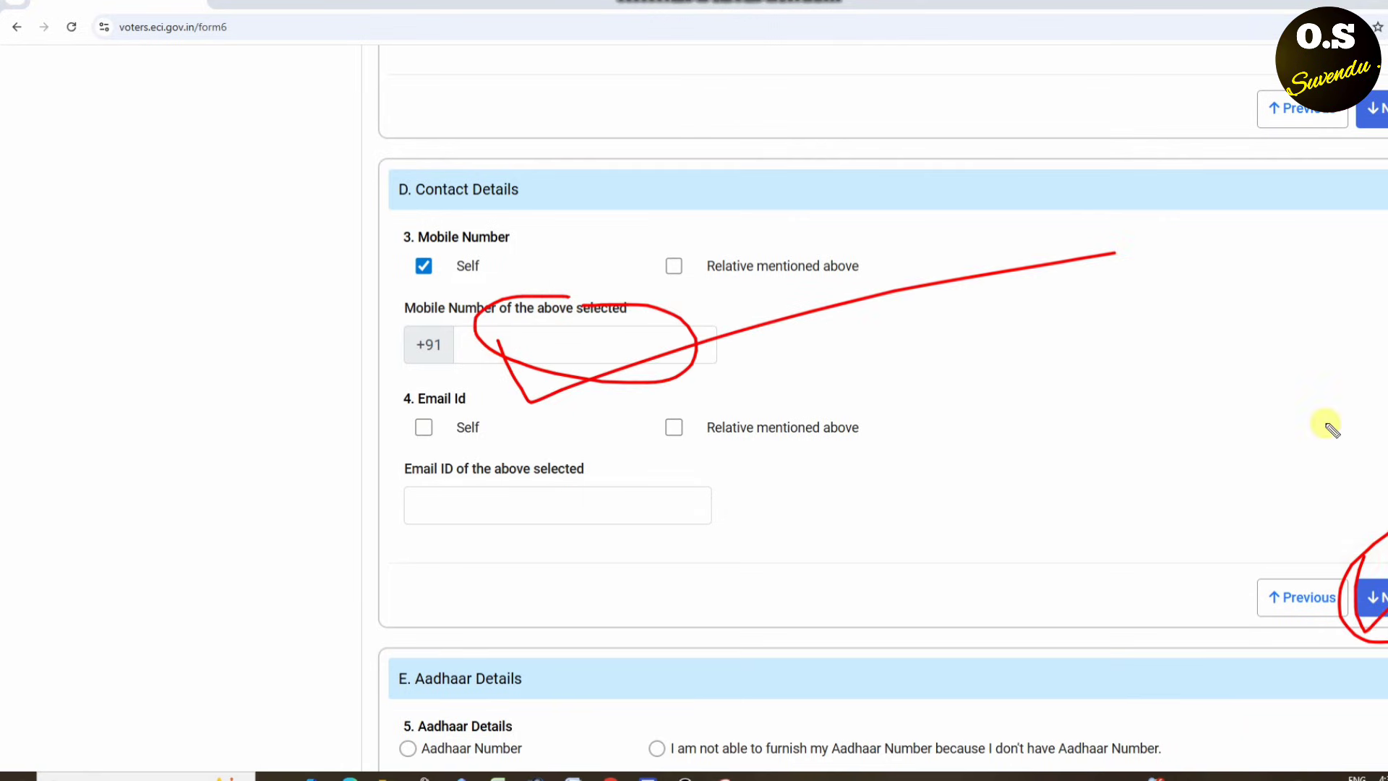
key(Escape)
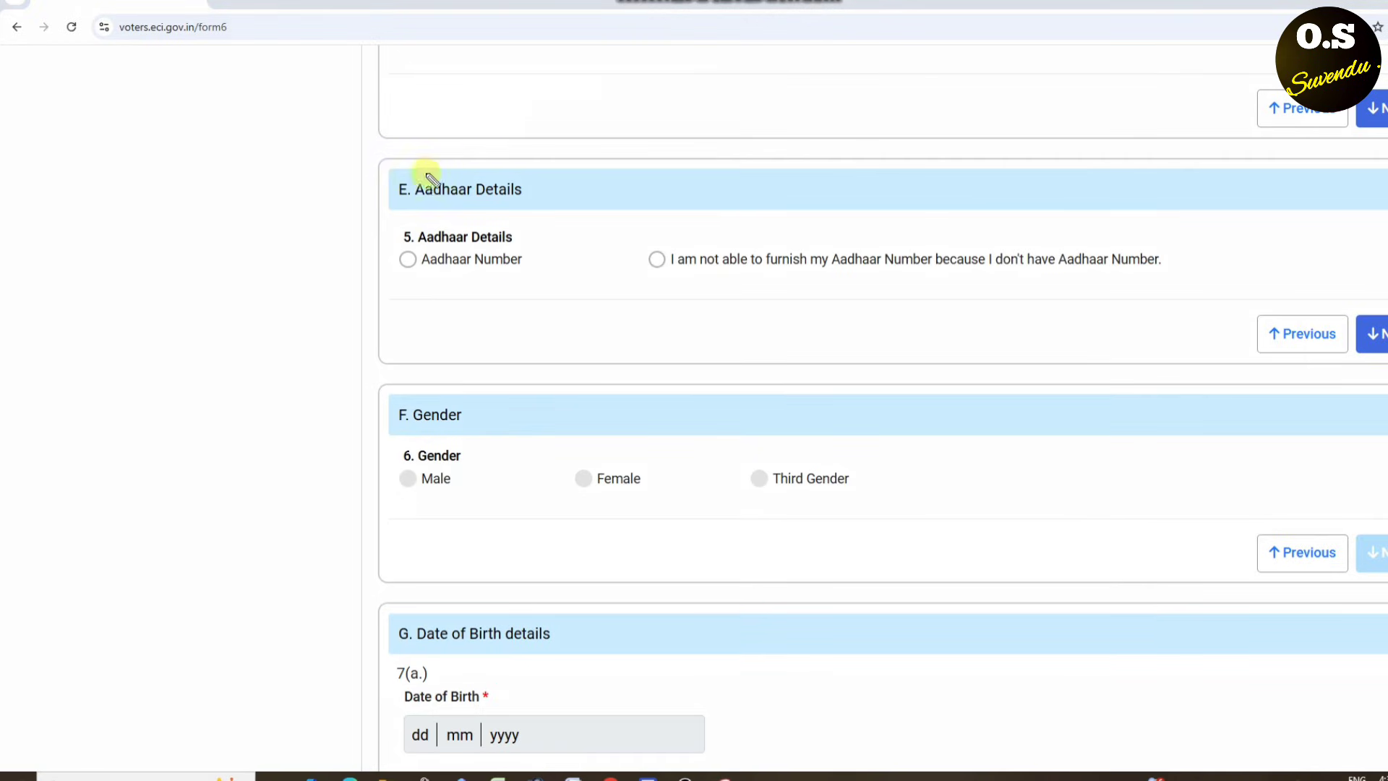
- Choose to provide an Aadhaar number in the Aadhaar Details section
drag(412, 161, 768, 123)
mouse_move(356, 195)
mouse_down()
mouse_move(356, 217)
mouse_move(390, 229)
mouse_up()
key(Escape)
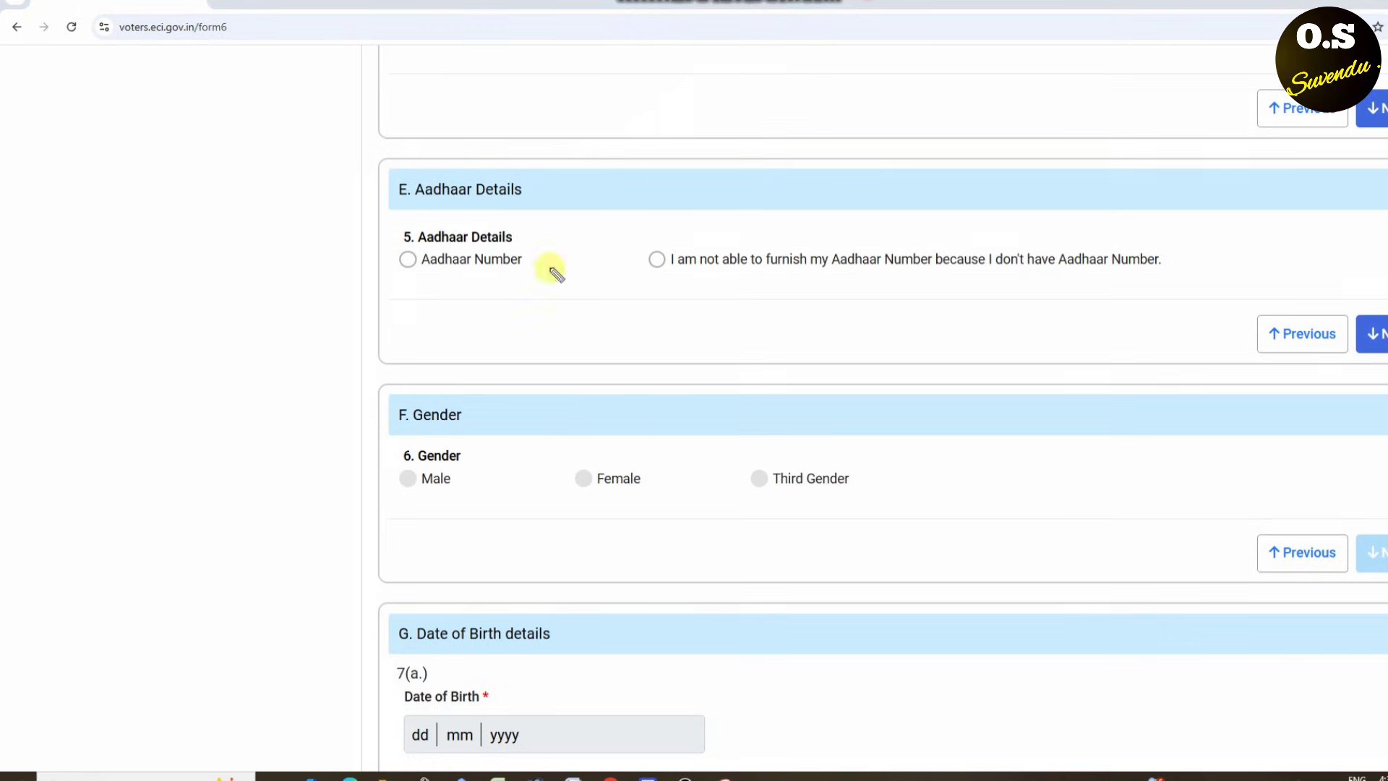
mouse_move(422, 240)
mouse_down()
mouse_move(405, 254)
mouse_move(458, 272)
mouse_move(409, 233)
mouse_move(425, 248)
mouse_up()
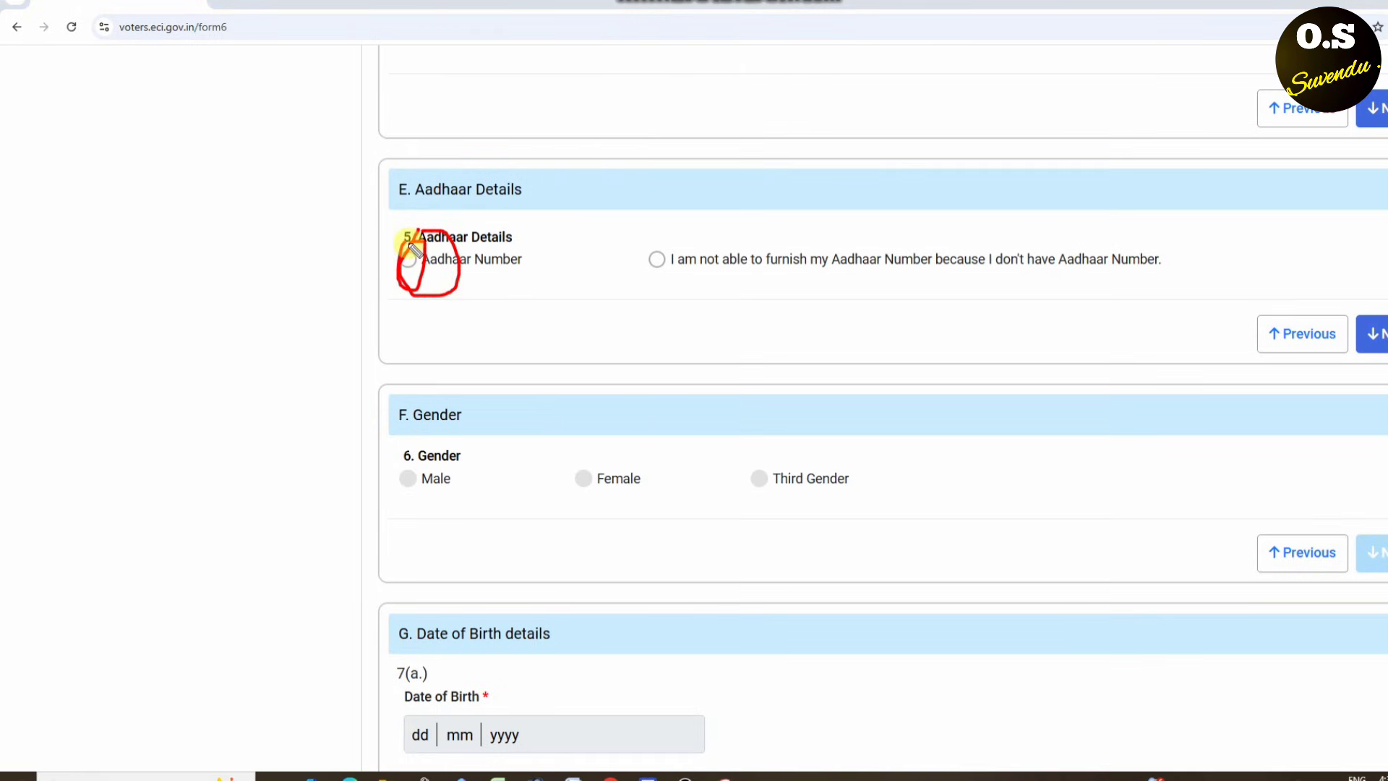
key(Escape)
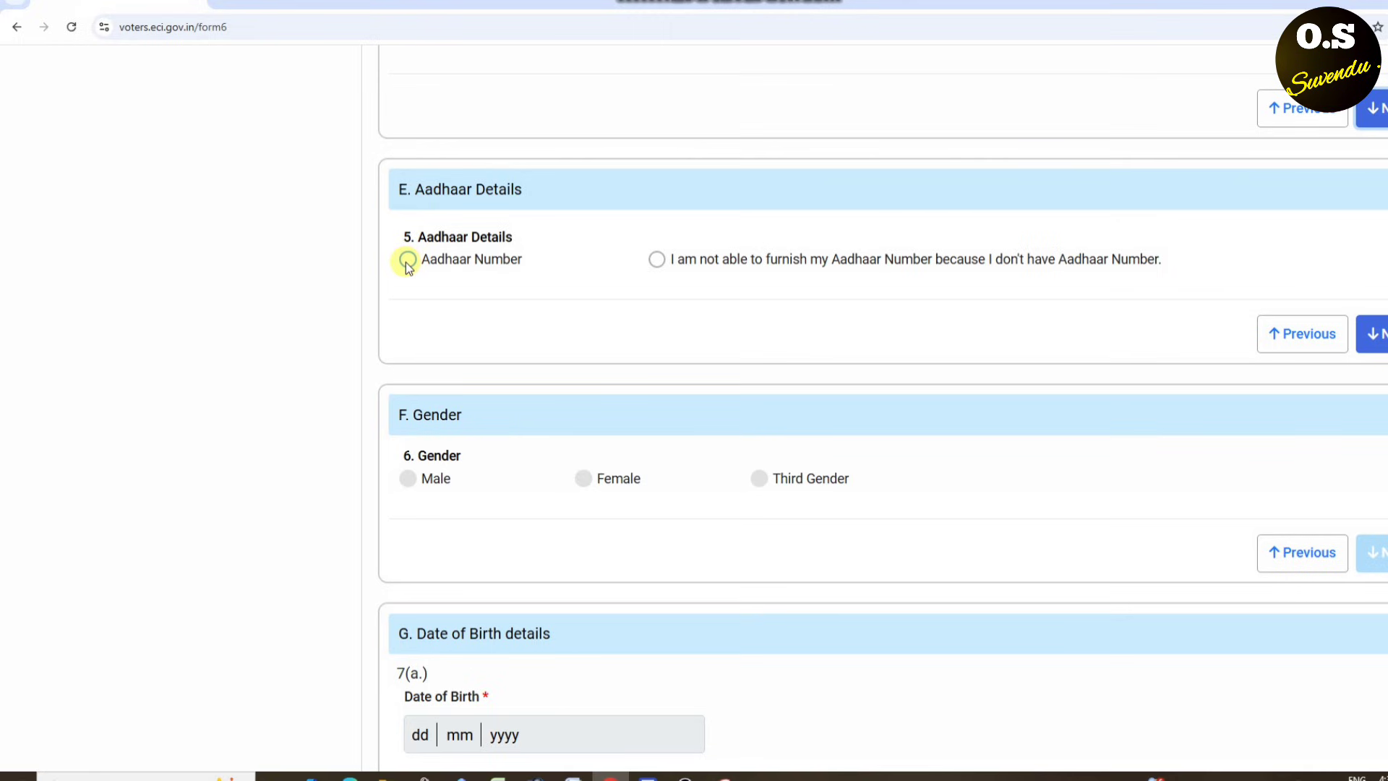
click(408, 260)
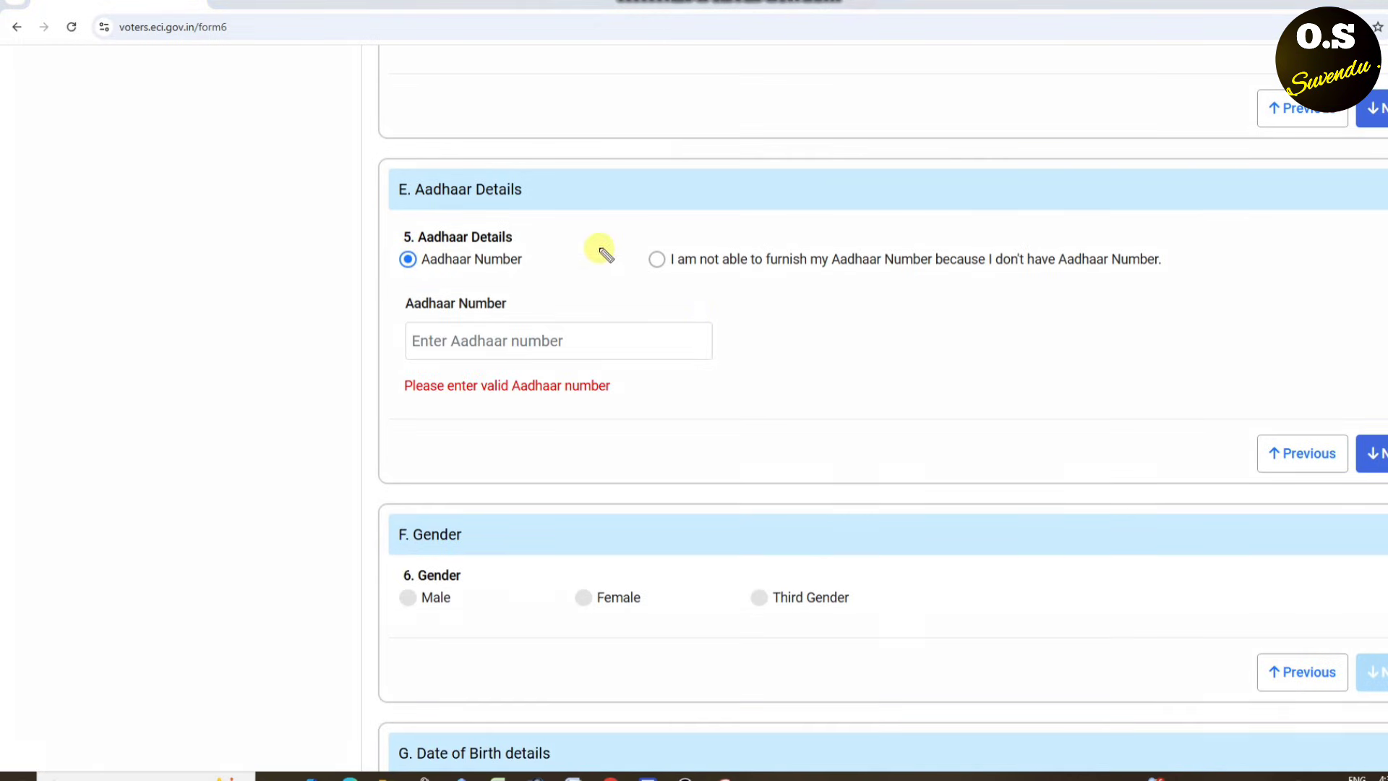
mouse_move(733, 303)
mouse_down()
mouse_move(403, 360)
mouse_move(690, 314)
mouse_move(584, 286)
mouse_up()
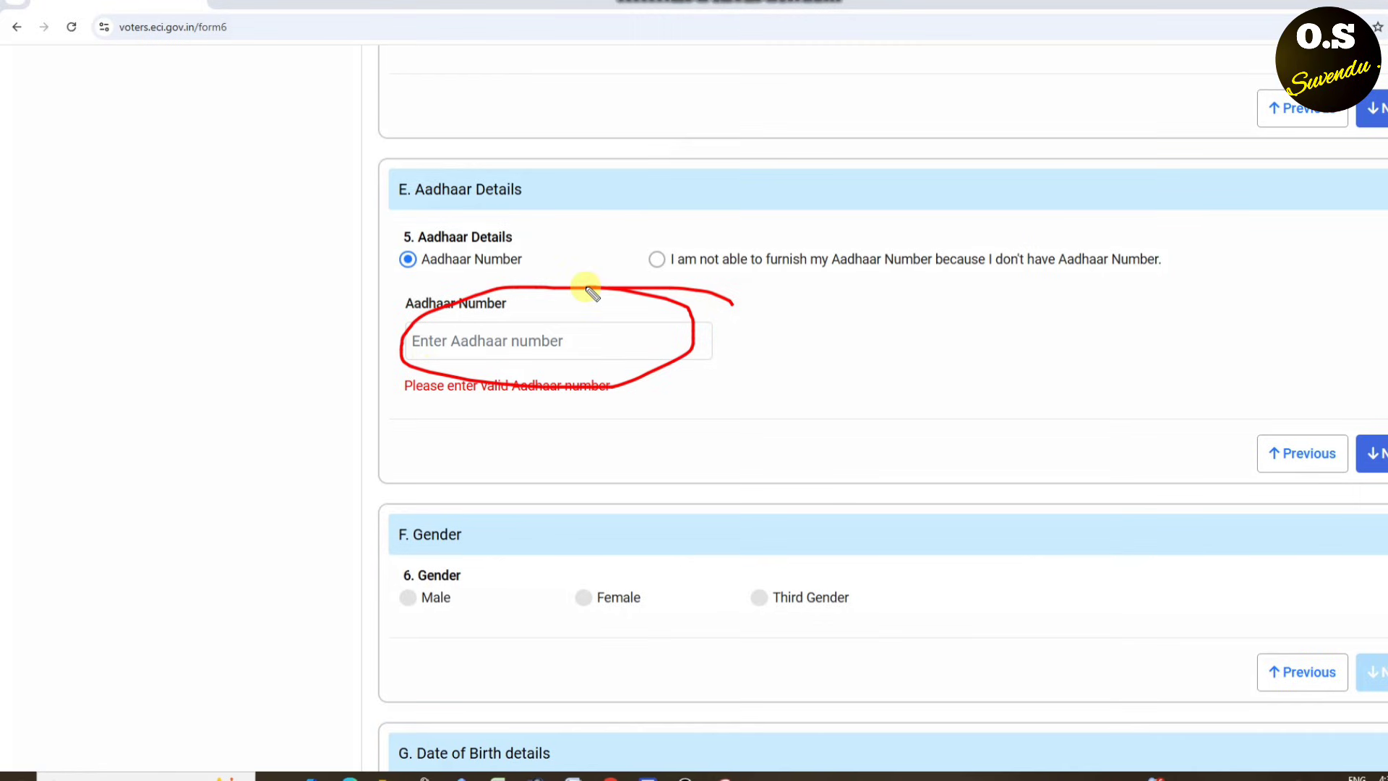
drag(1384, 487, 1379, 419)
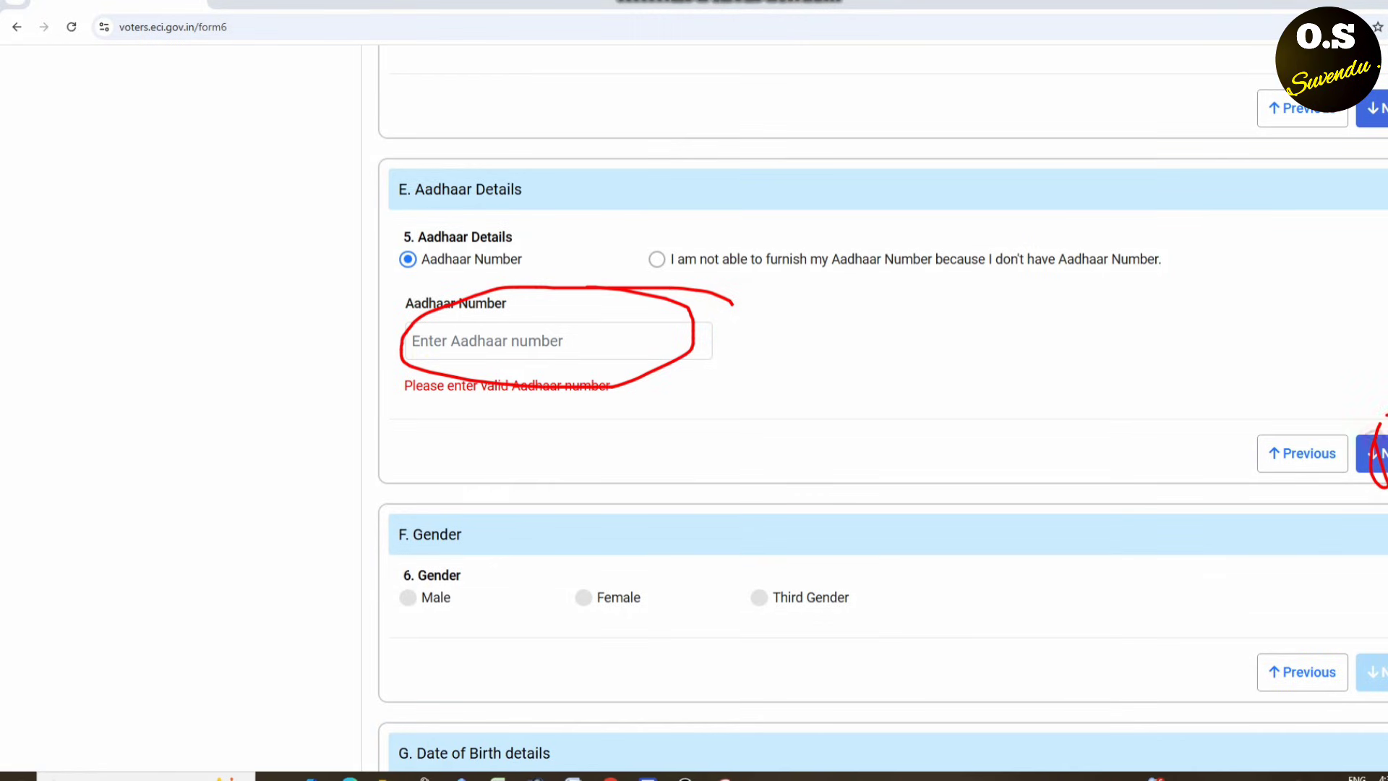
key(Escape)
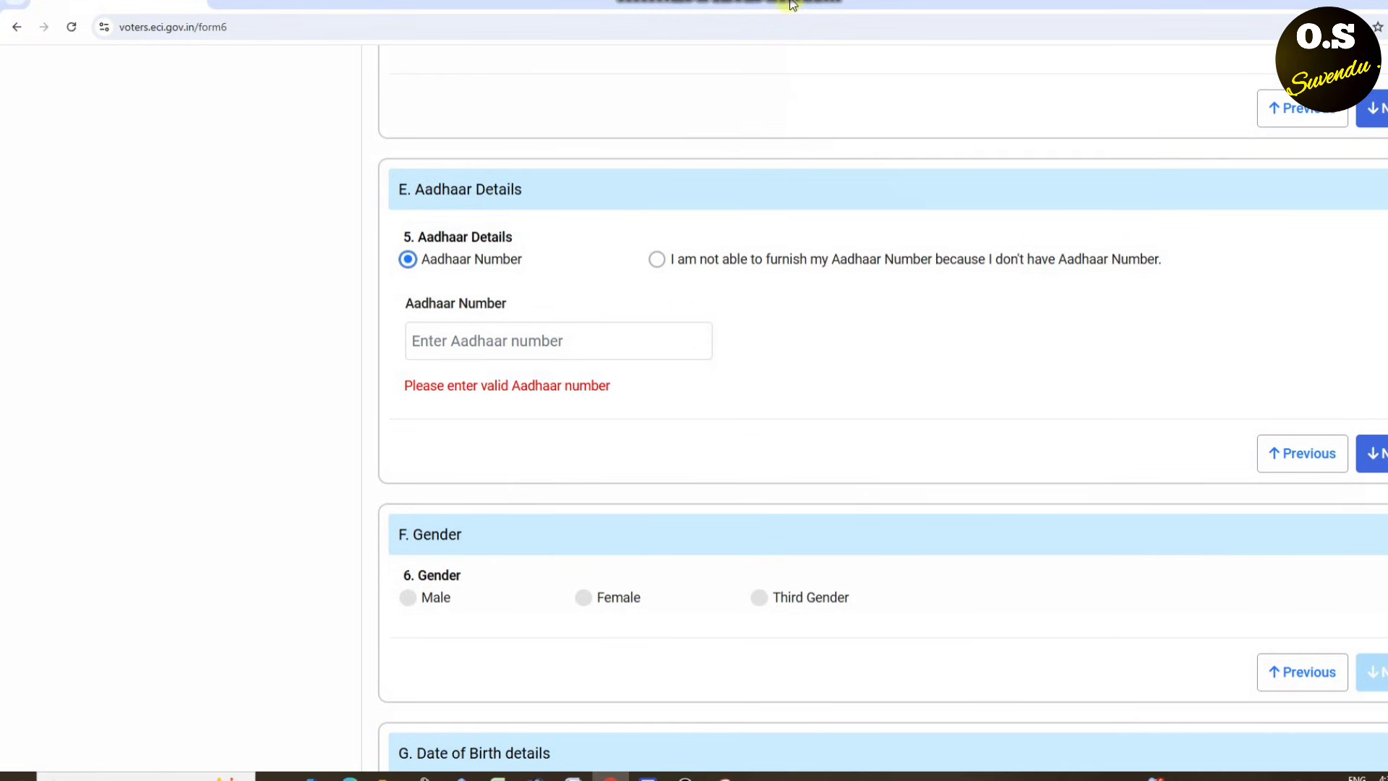
- Select Female as the gender and move on to Date of Birth details
scroll(791, 4, down, 5)
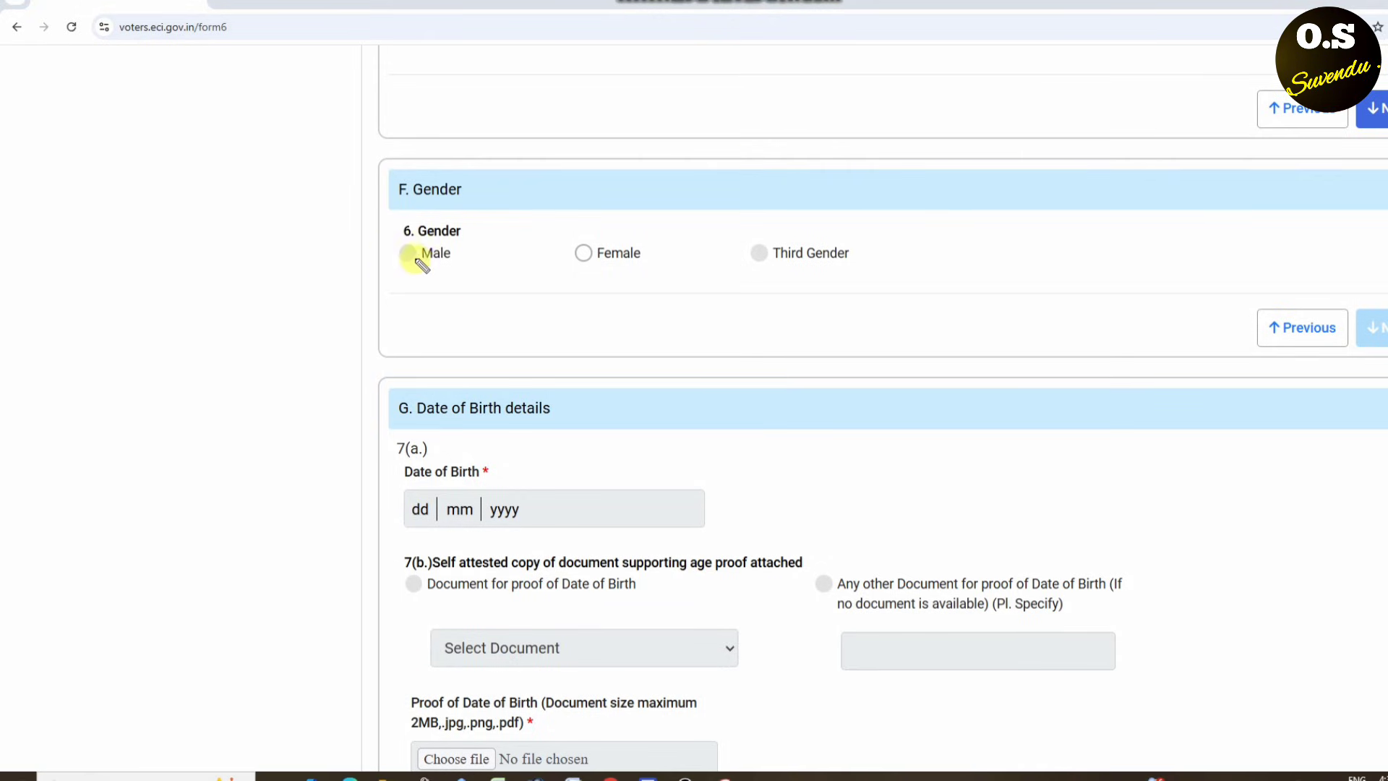
mouse_move(616, 230)
mouse_down()
mouse_move(567, 301)
mouse_move(618, 220)
mouse_up()
drag(808, 224, 725, 273)
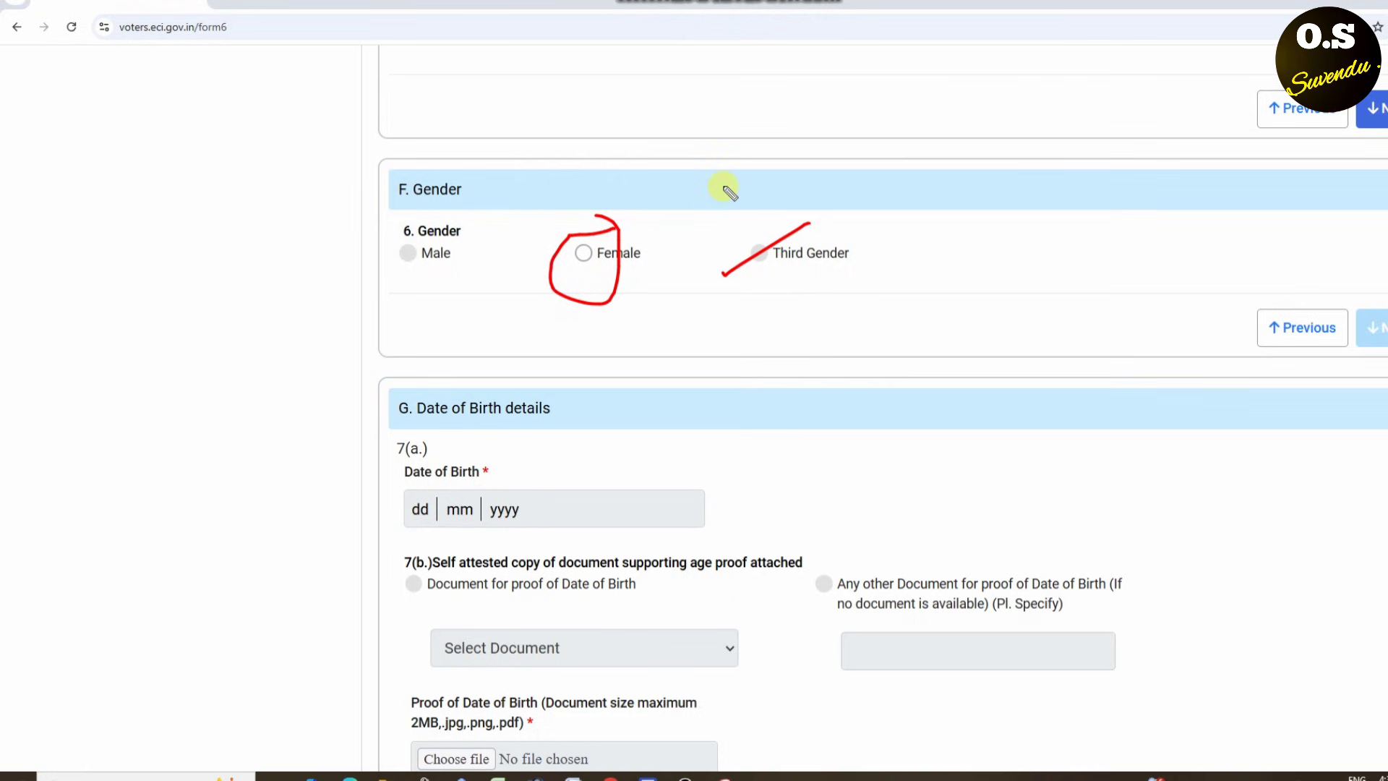
drag(723, 186, 861, 287)
drag(432, 230, 383, 323)
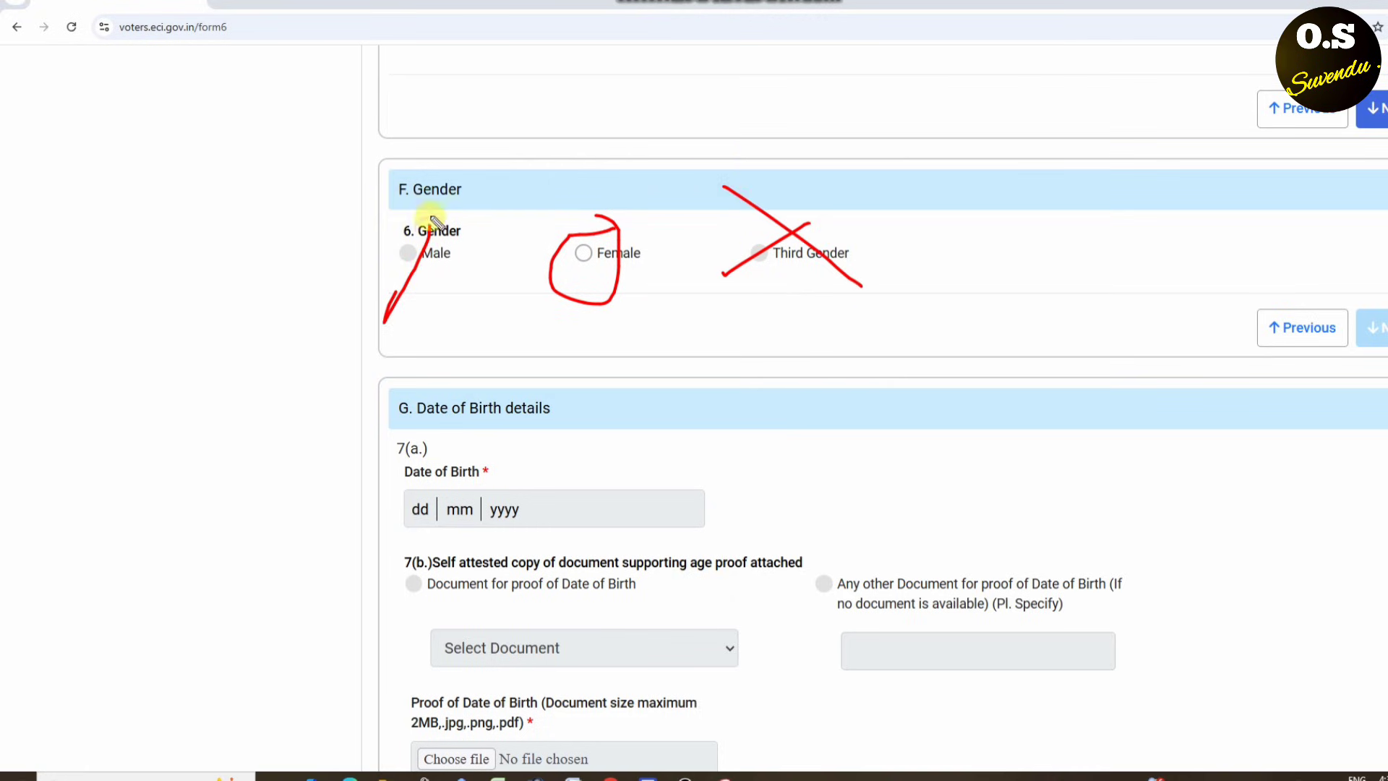
drag(393, 226, 415, 264)
drag(416, 263, 436, 296)
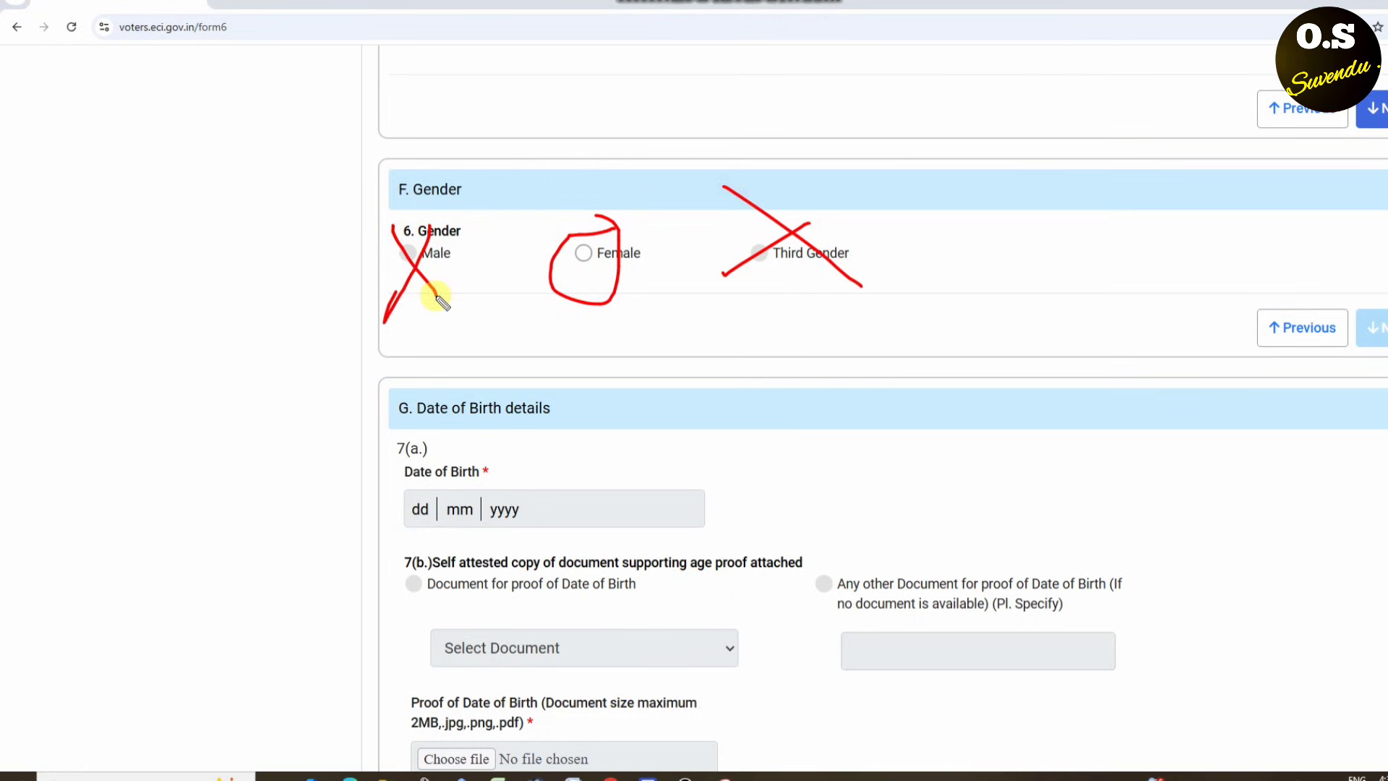
key(Escape)
click(581, 253)
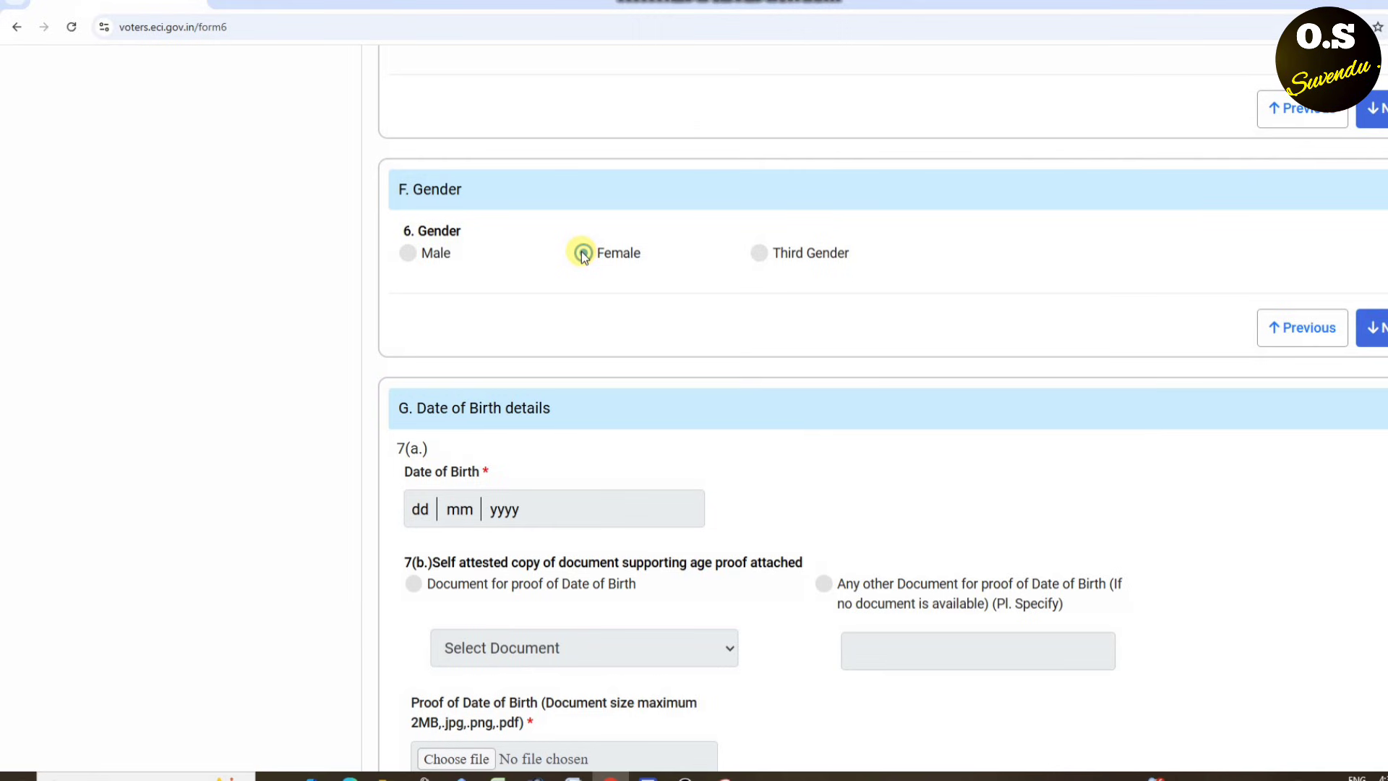
click(1371, 328)
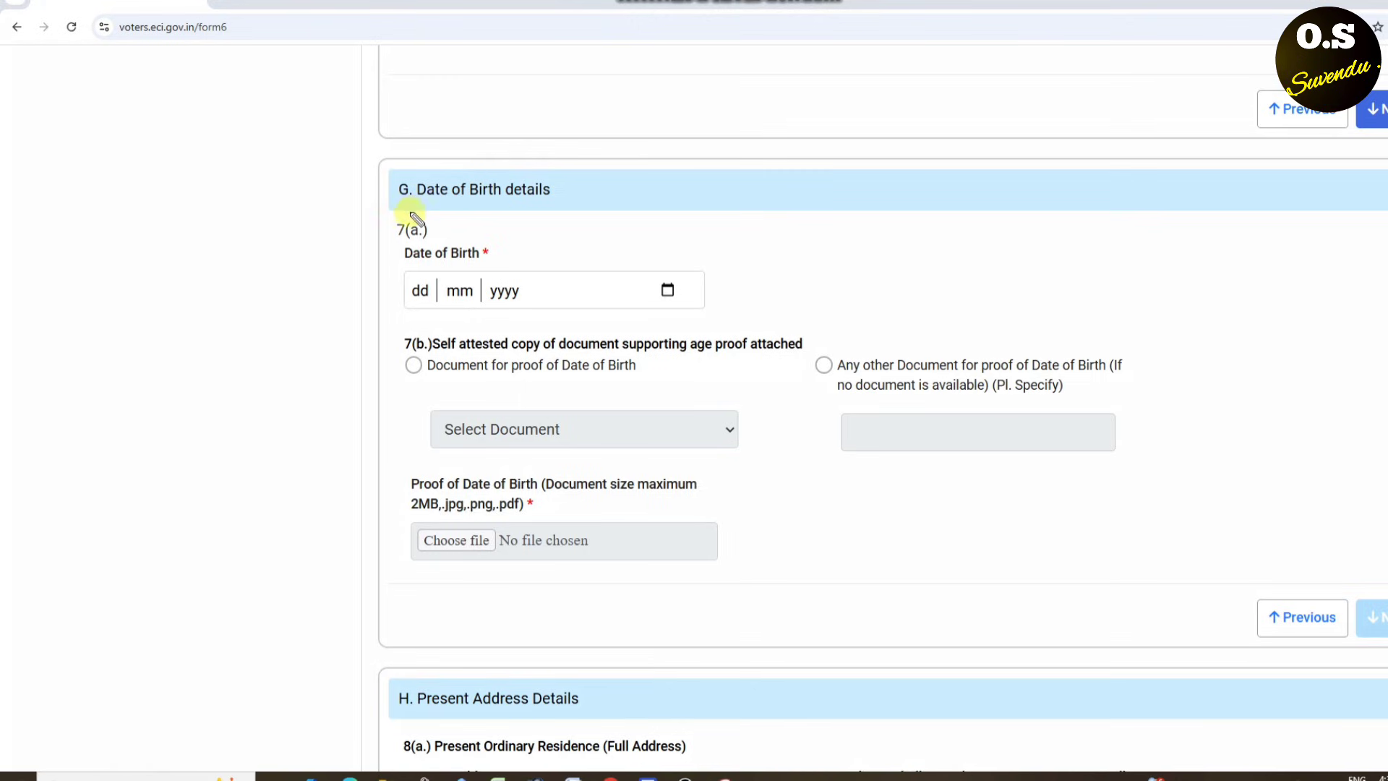
drag(390, 194, 520, 155)
drag(397, 226, 480, 187)
mouse_move(412, 275)
mouse_down()
mouse_move(491, 294)
mouse_move(498, 315)
mouse_move(506, 288)
mouse_move(432, 307)
mouse_move(501, 246)
mouse_move(496, 301)
mouse_move(790, 216)
mouse_up()
key(Escape)
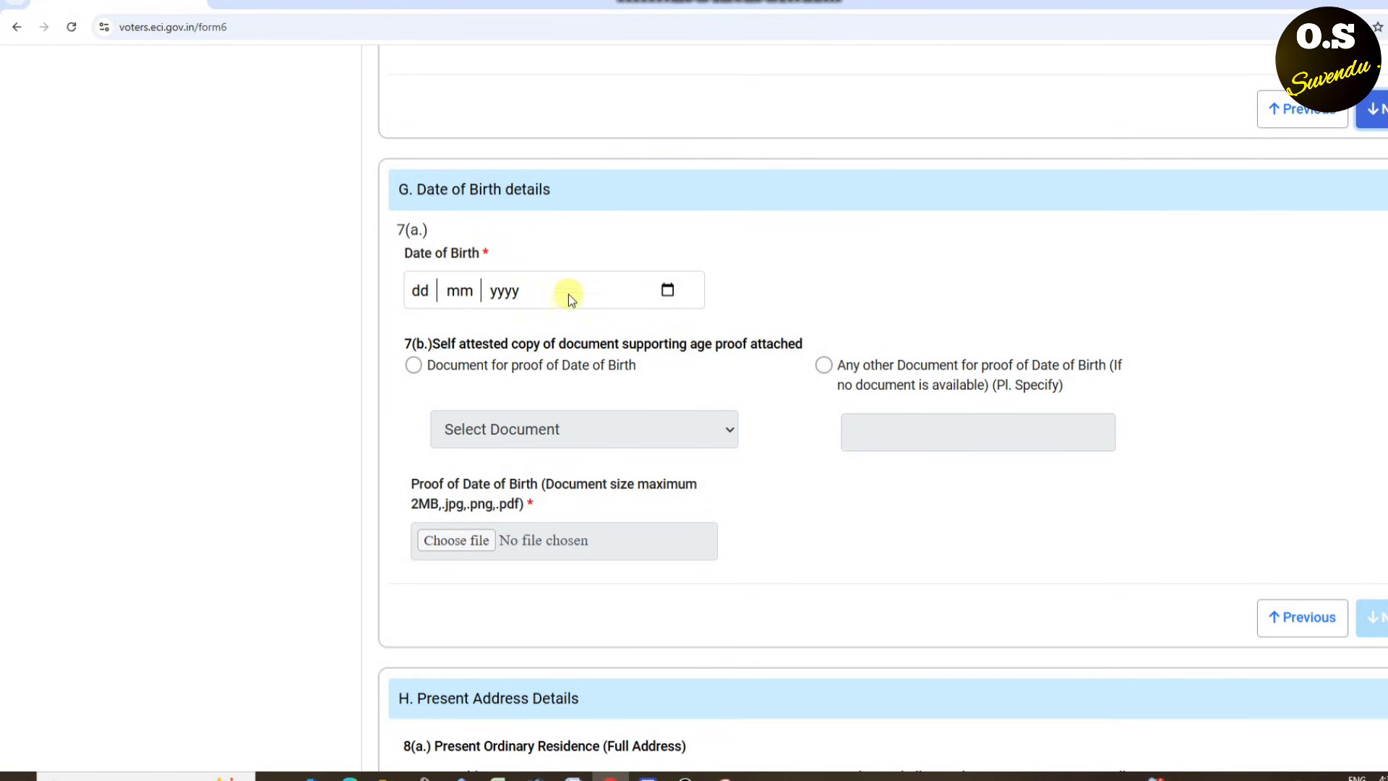
scroll(569, 276, down, 1)
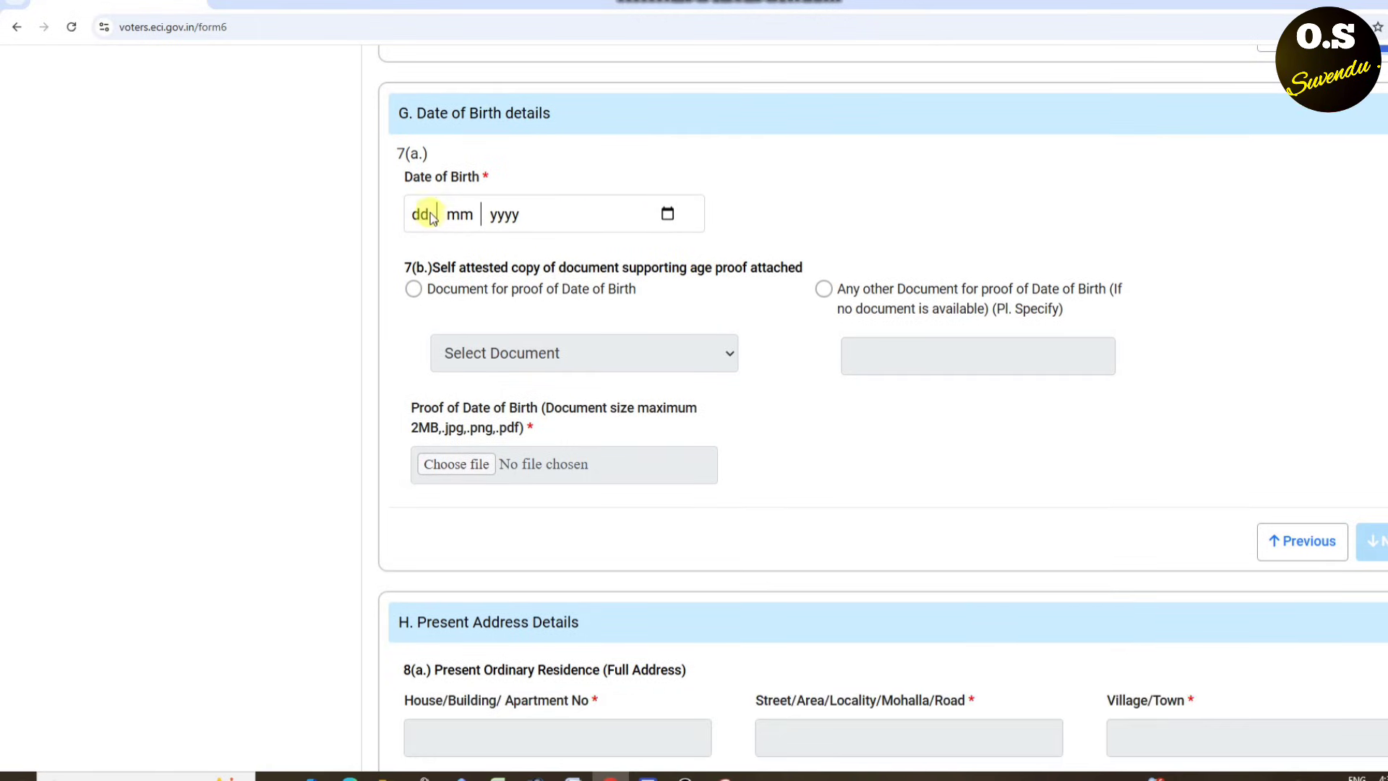
click(425, 217)
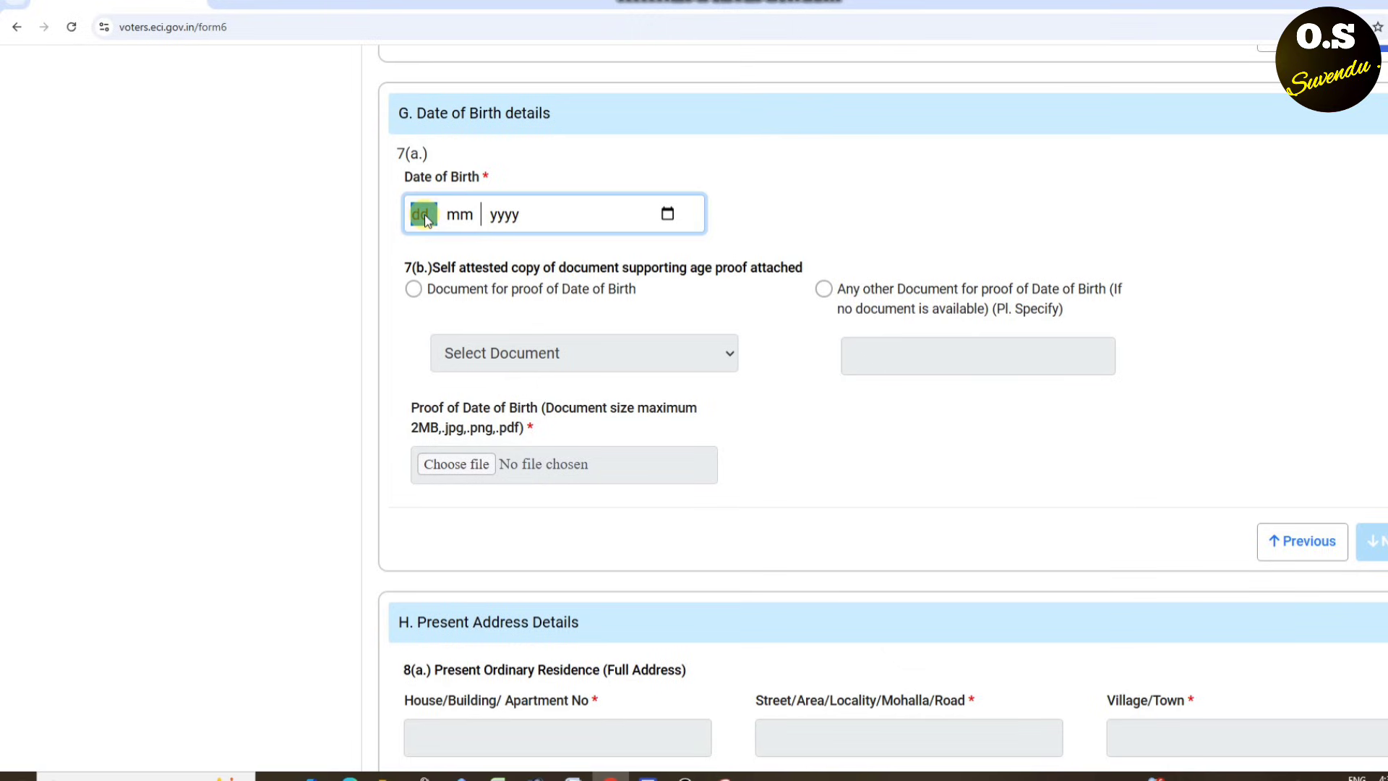
key(Tab)
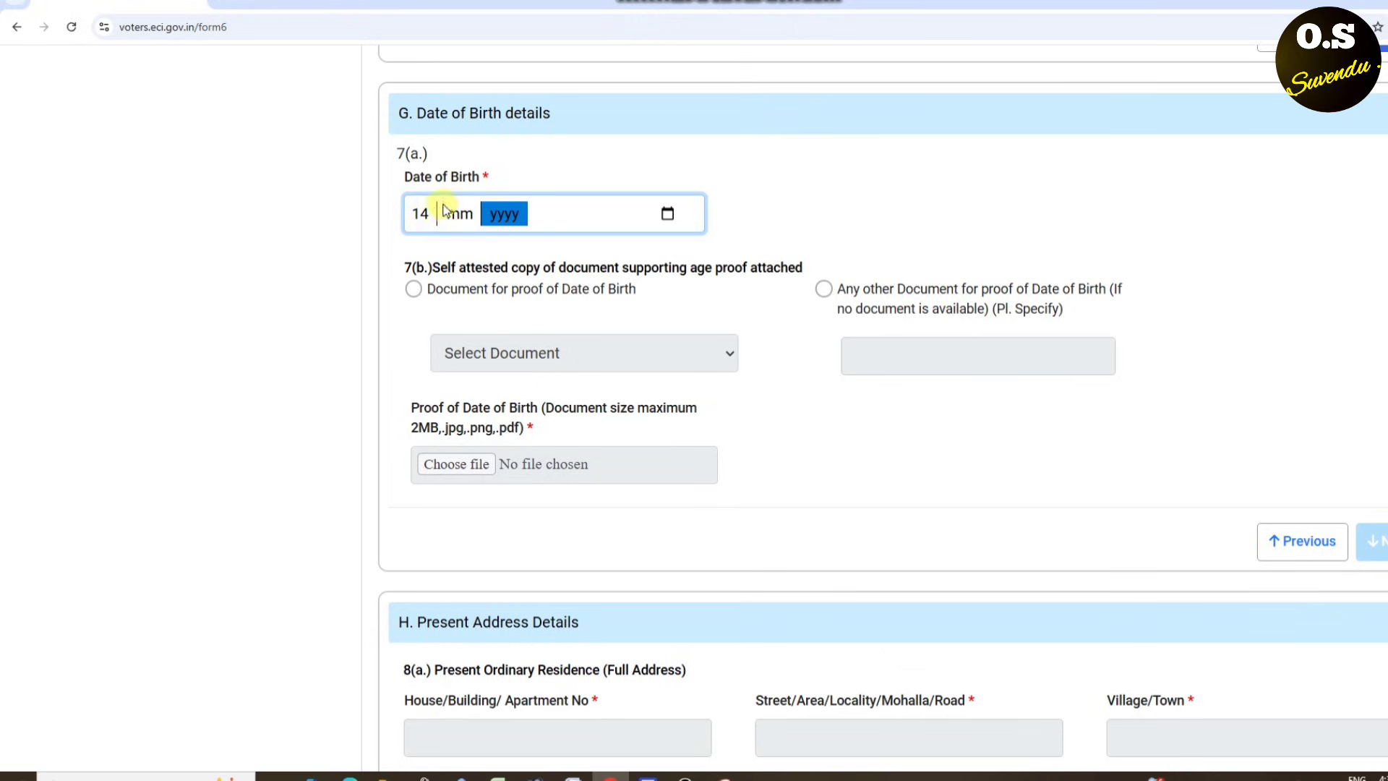
click(456, 215)
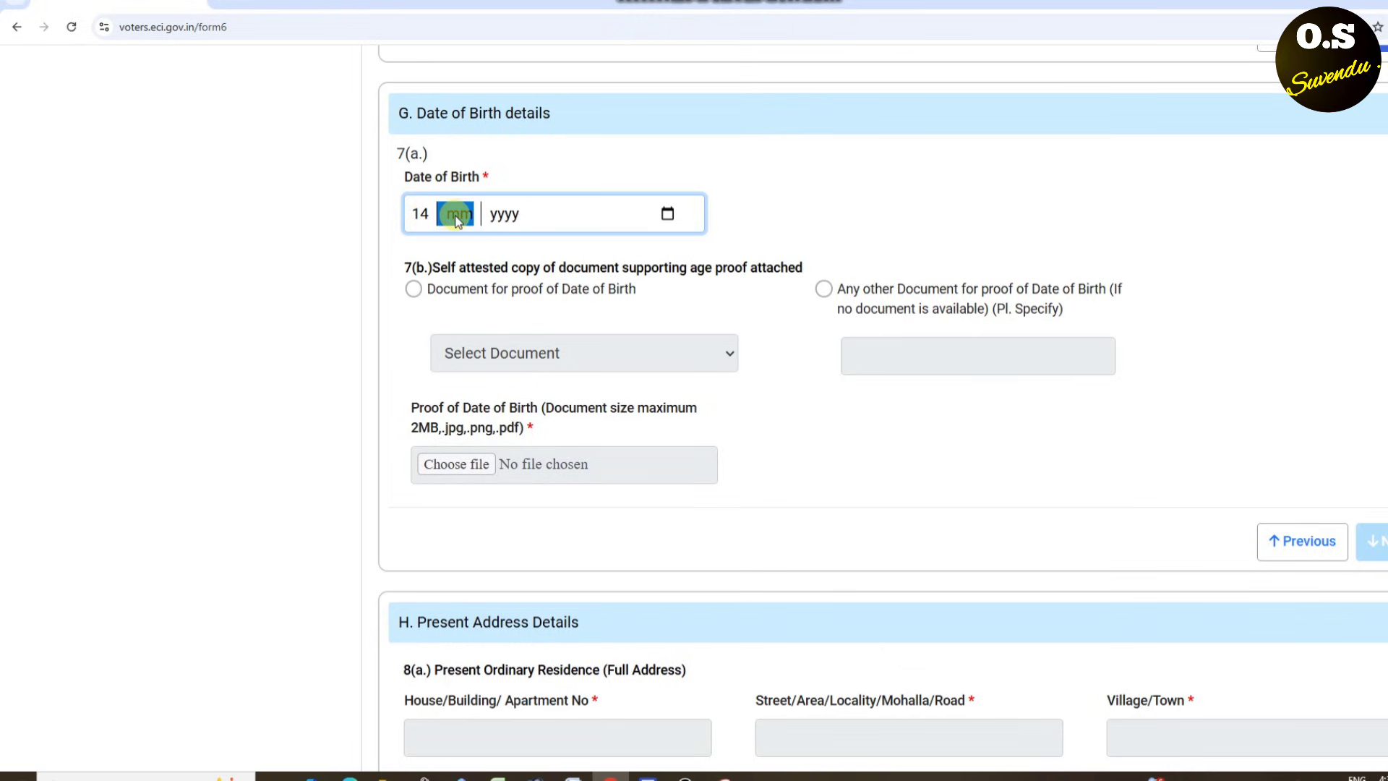
text(06)
click(494, 215)
text(2004)
click(786, 204)
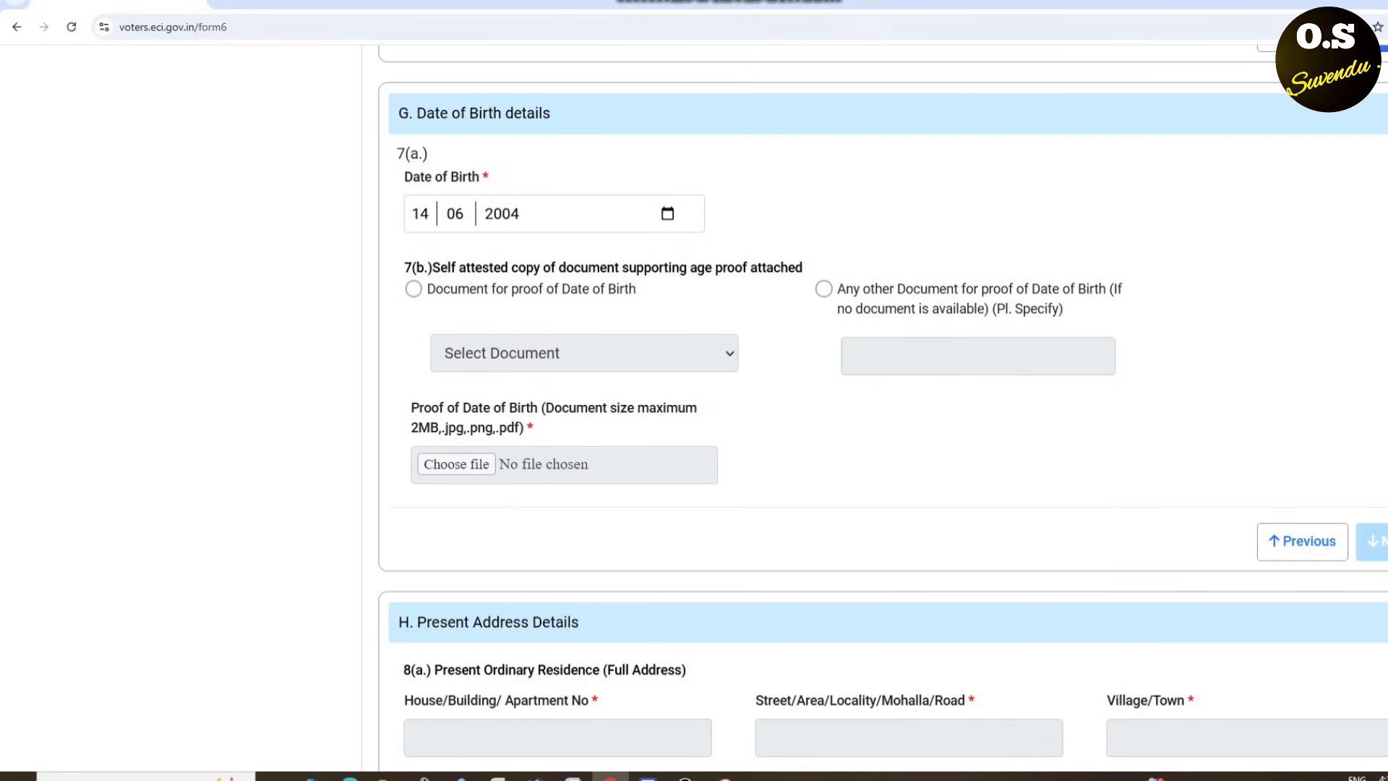
- Tick 'Document for proof of Date of Birth' and choose Aadhaar Card as the proof
mouse_move(665, 251)
mouse_down()
mouse_move(325, 294)
mouse_move(536, 220)
mouse_up()
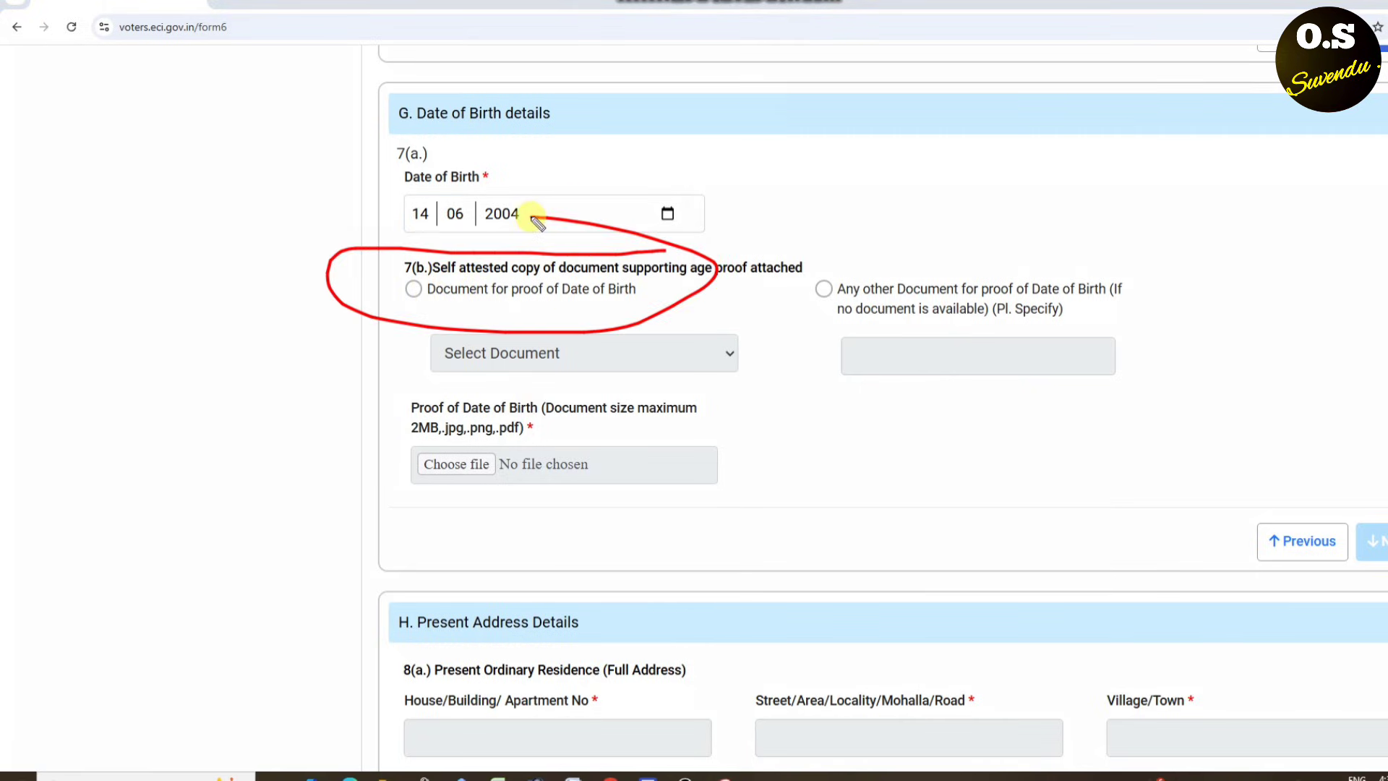
click(416, 289)
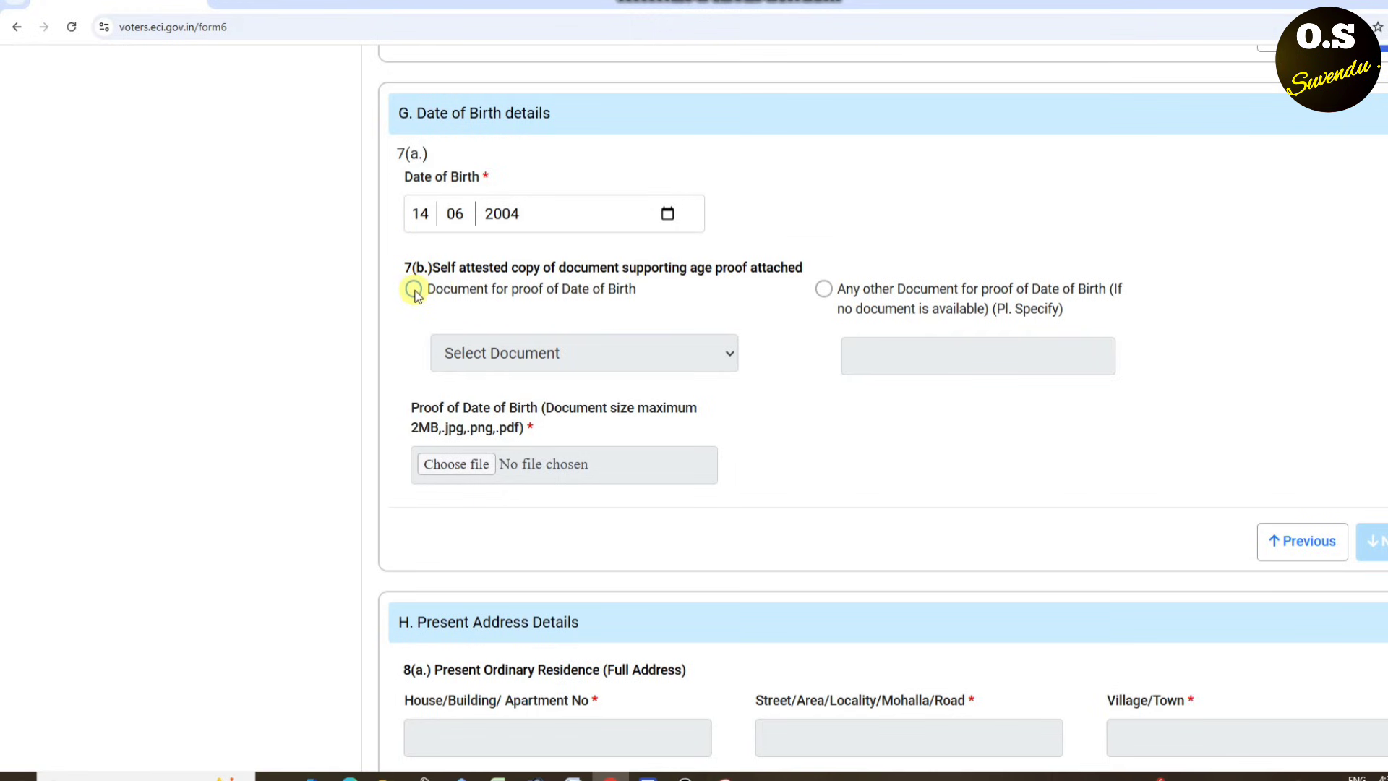
click(510, 357)
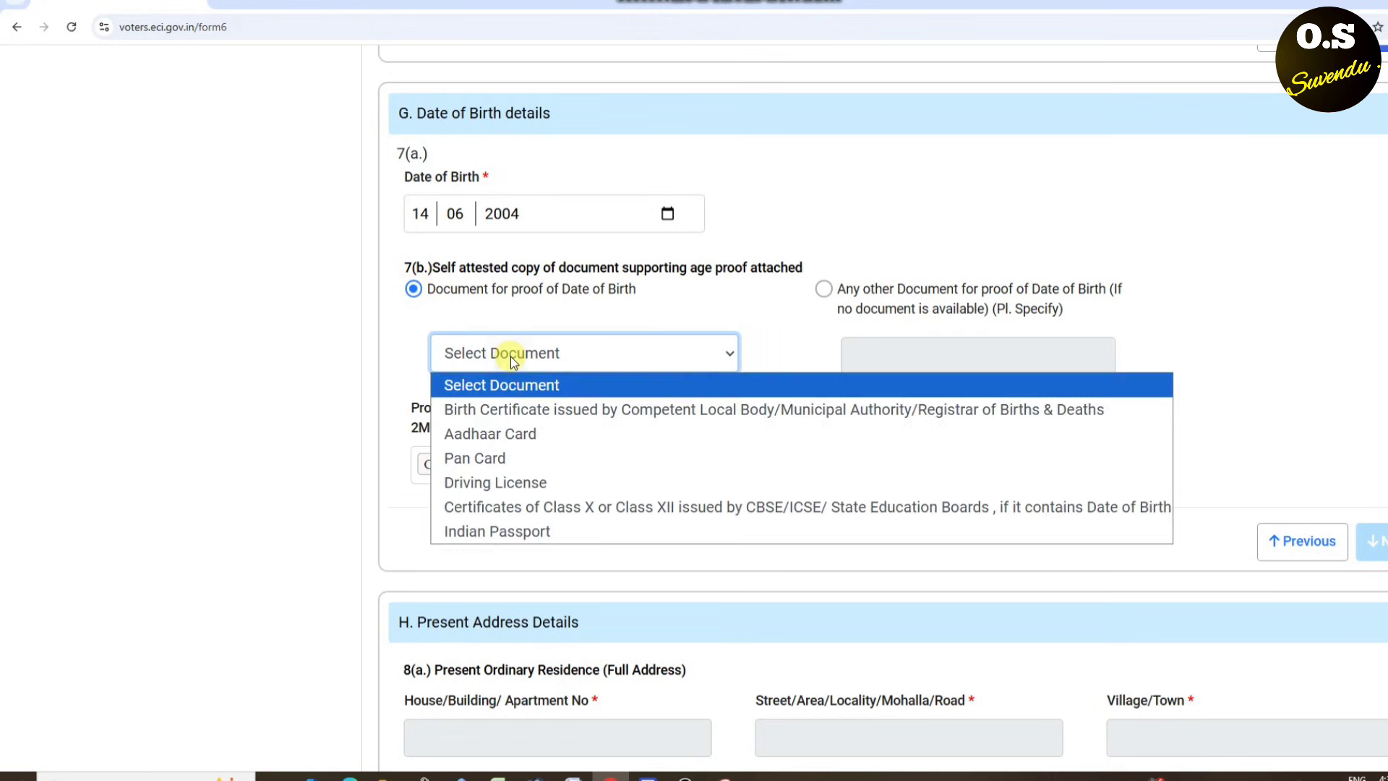
click(521, 434)
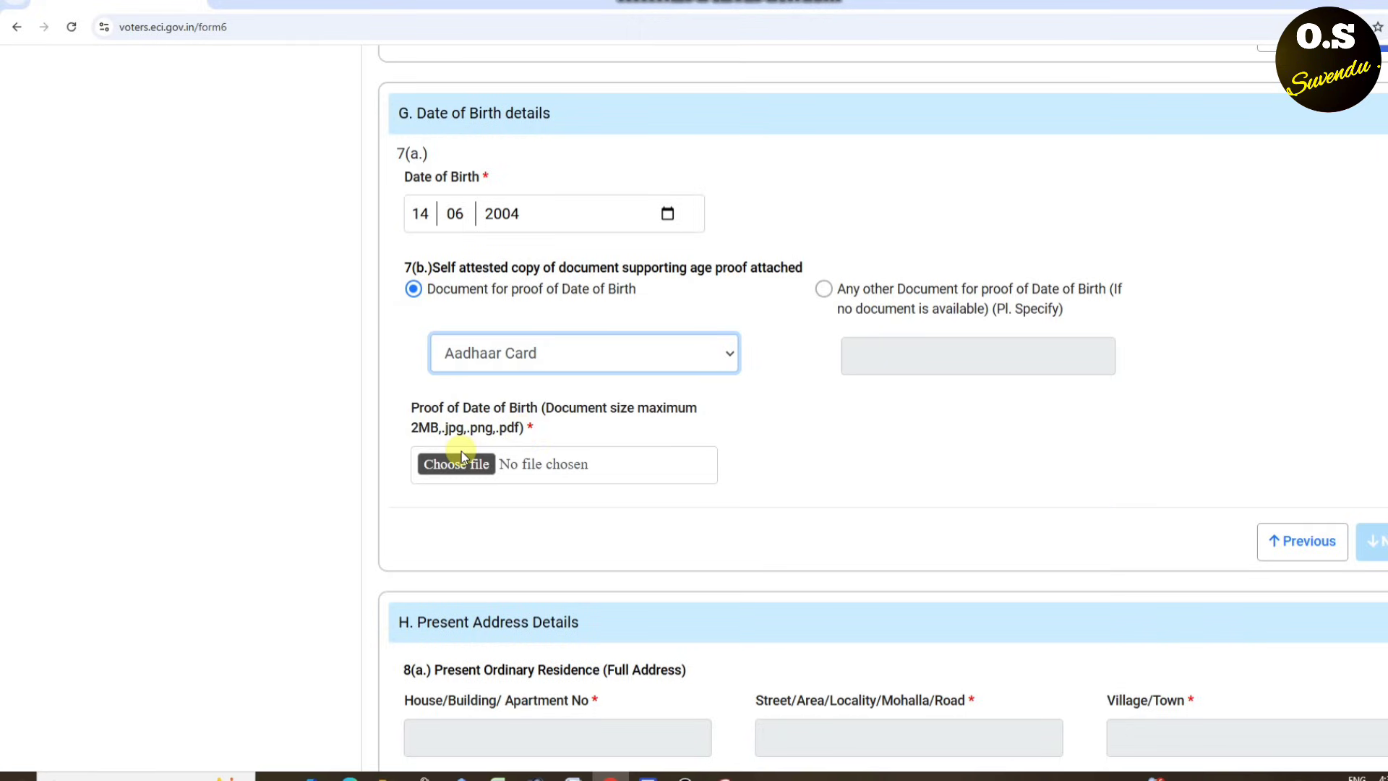
click(872, 2)
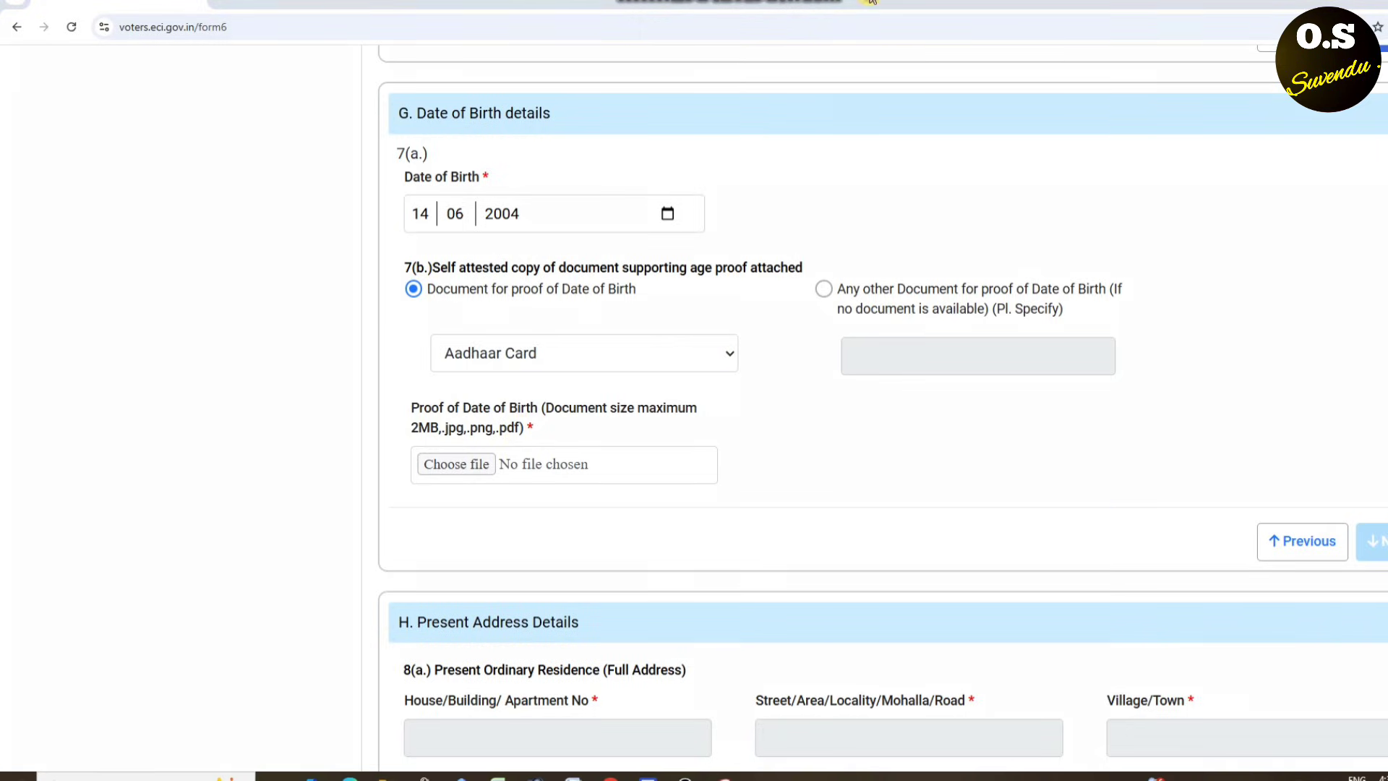
mouse_move(555, 419)
mouse_down()
mouse_move(481, 405)
mouse_move(712, 475)
mouse_move(661, 387)
mouse_move(623, 396)
mouse_up()
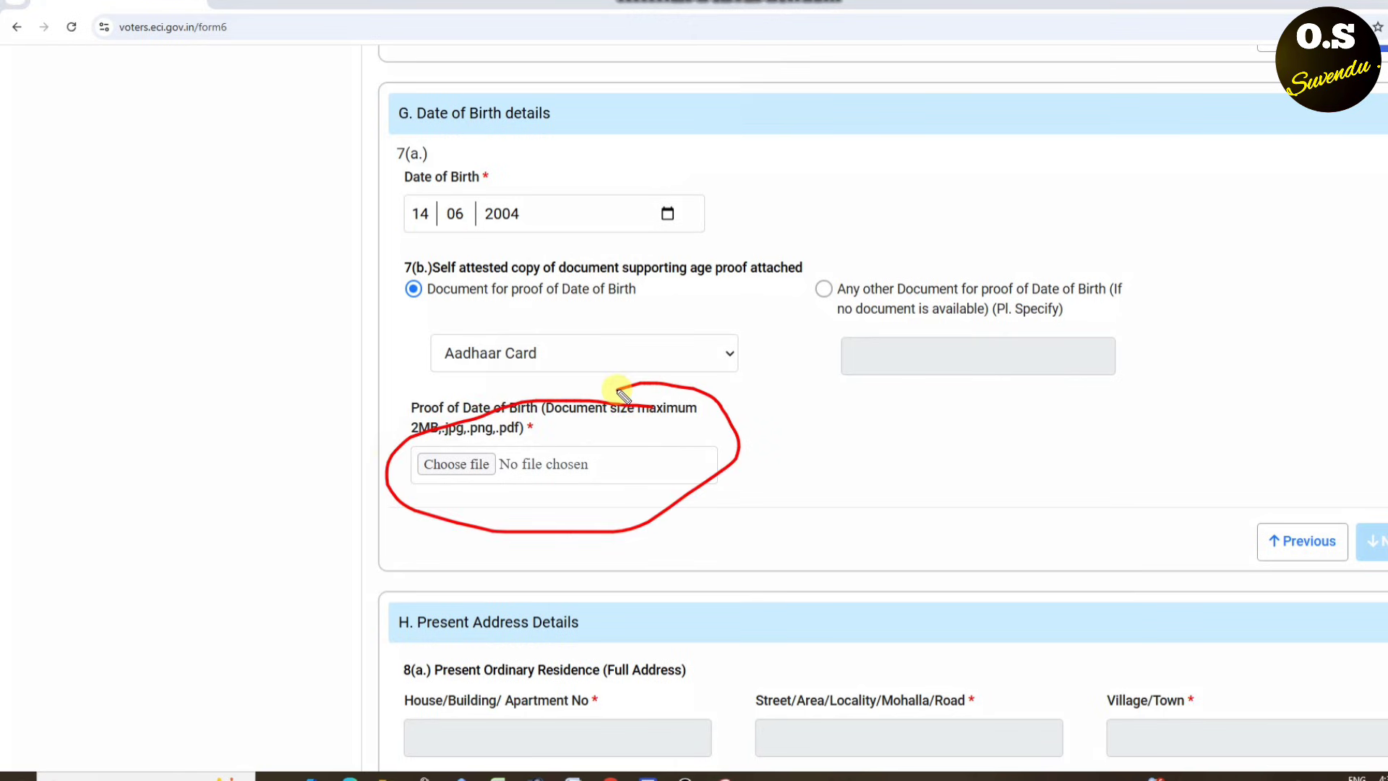
drag(1370, 500, 1384, 589)
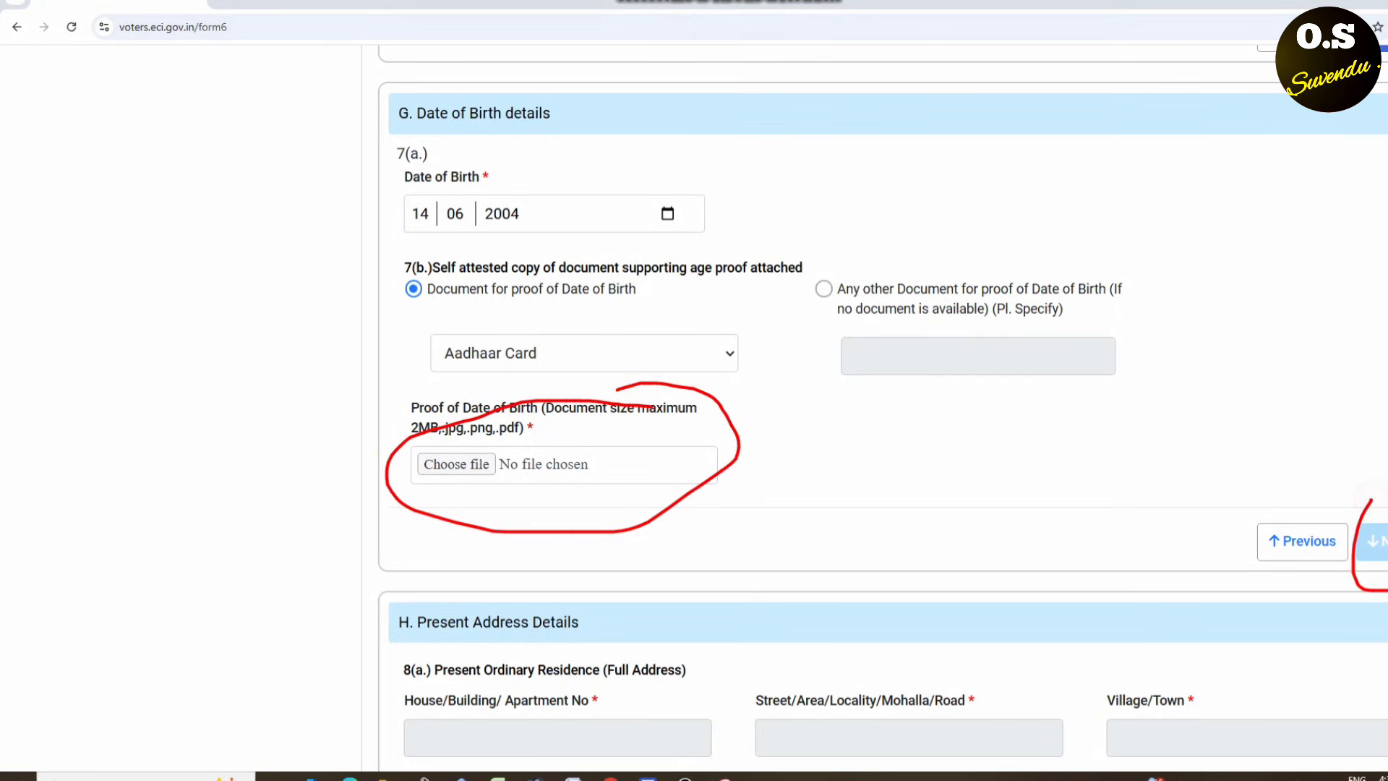
mouse_move(1386, 474)
mouse_down()
mouse_move(1344, 478)
mouse_move(1377, 600)
mouse_up()
key(Escape)
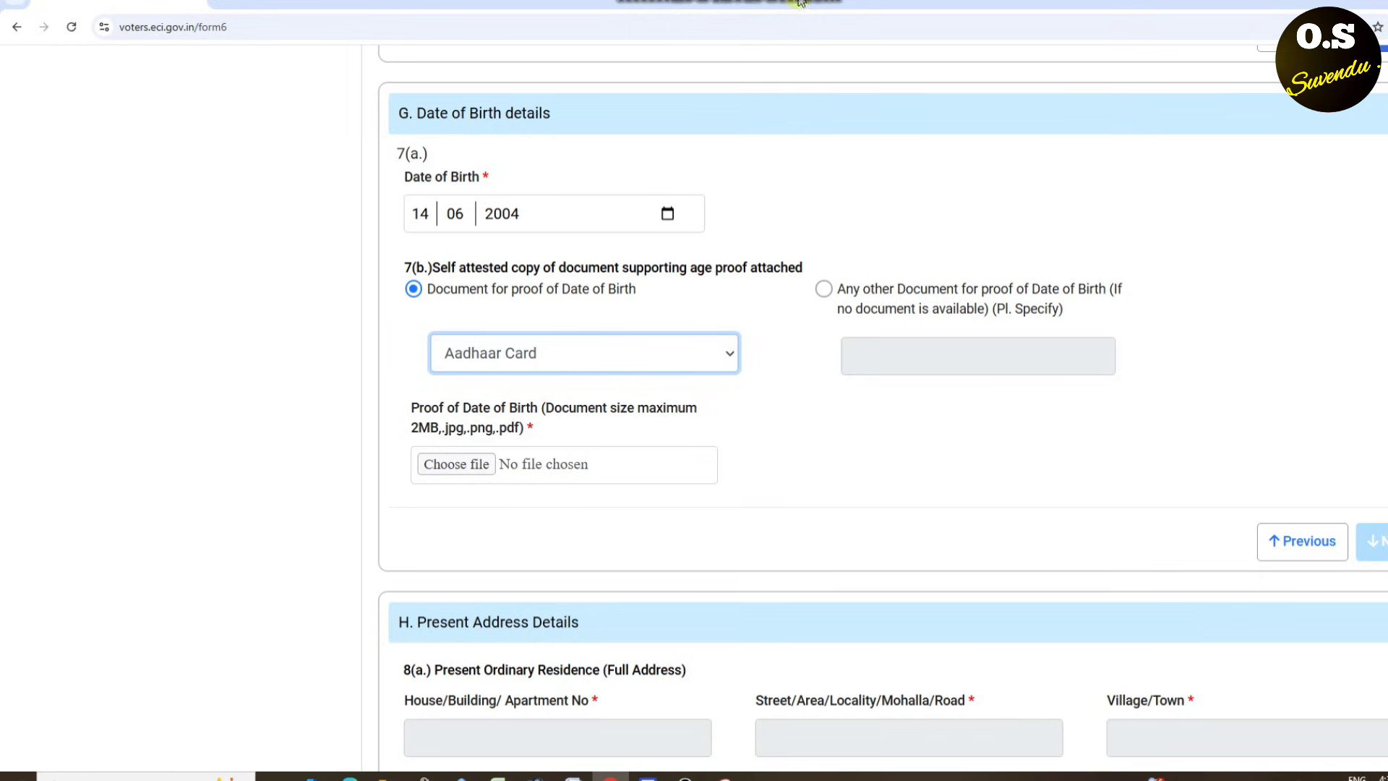
scroll(827, 34, down, 5)
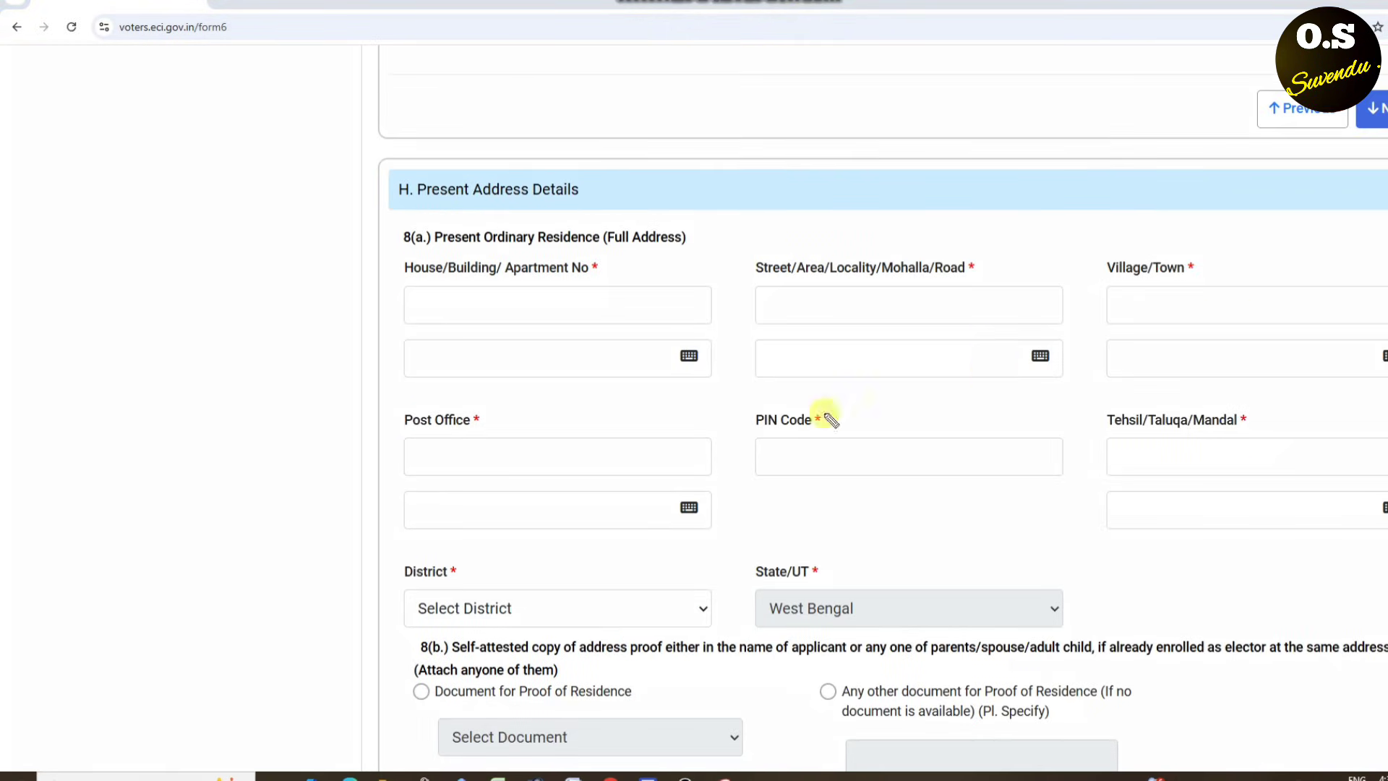
drag(403, 164, 427, 150)
mouse_move(335, 194)
mouse_down()
mouse_move(346, 213)
mouse_move(816, 146)
mouse_up()
mouse_move(390, 211)
mouse_down()
mouse_move(396, 230)
mouse_move(687, 190)
mouse_up()
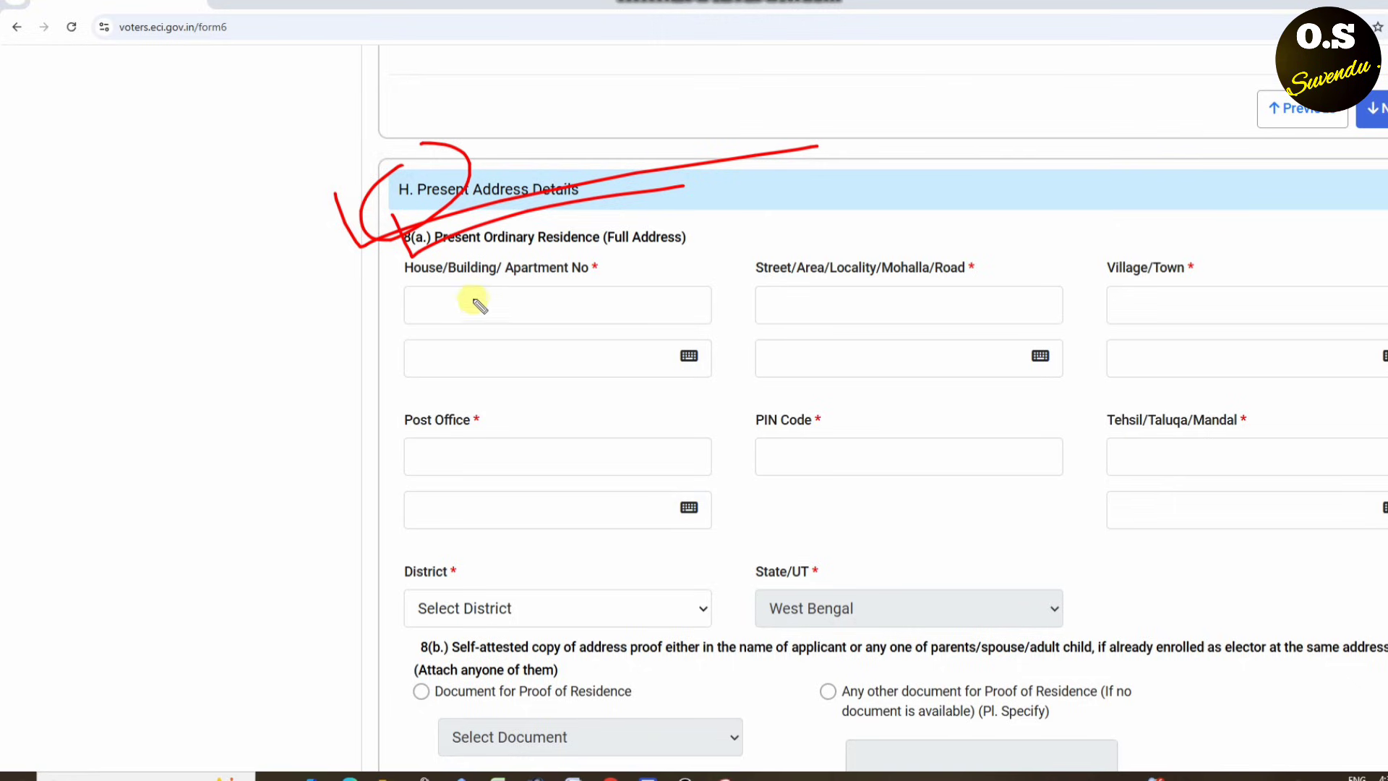
drag(409, 275, 600, 276)
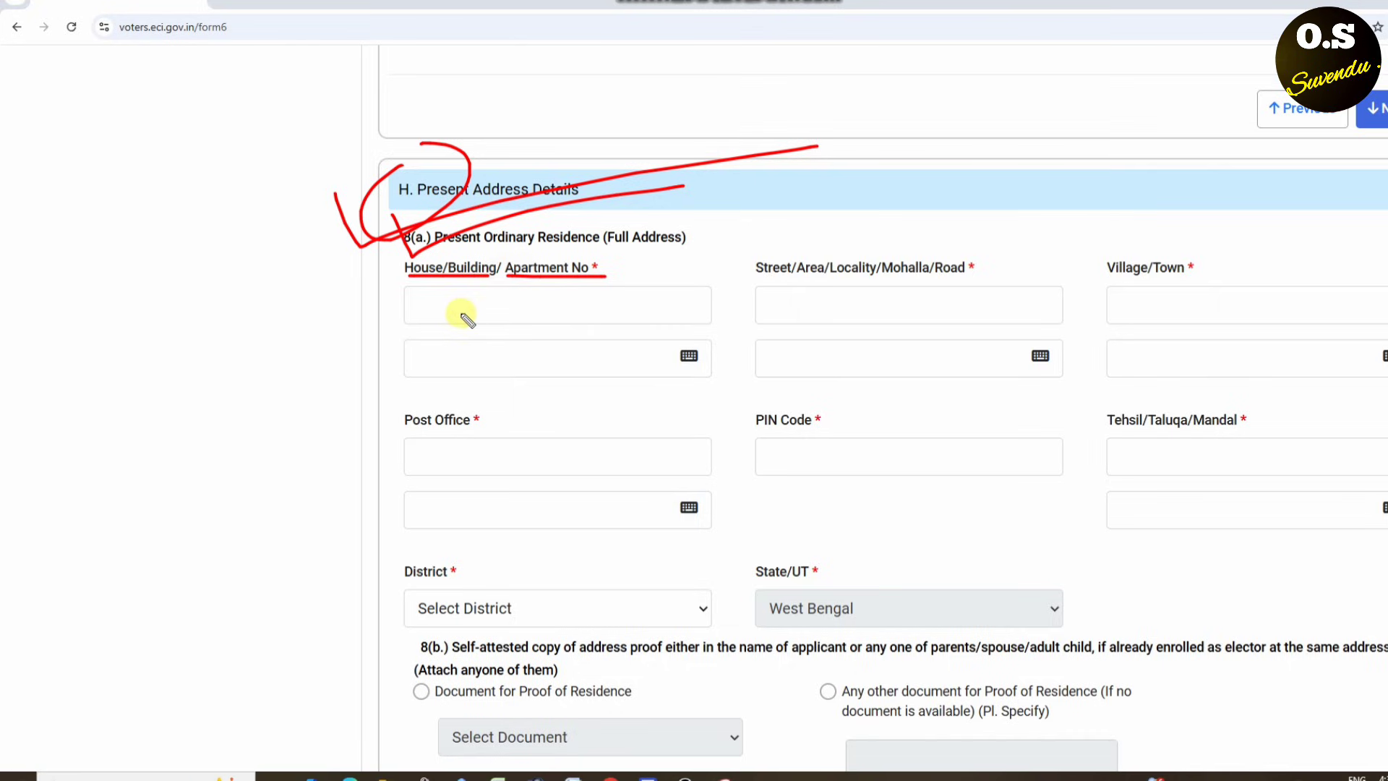
drag(430, 308, 672, 304)
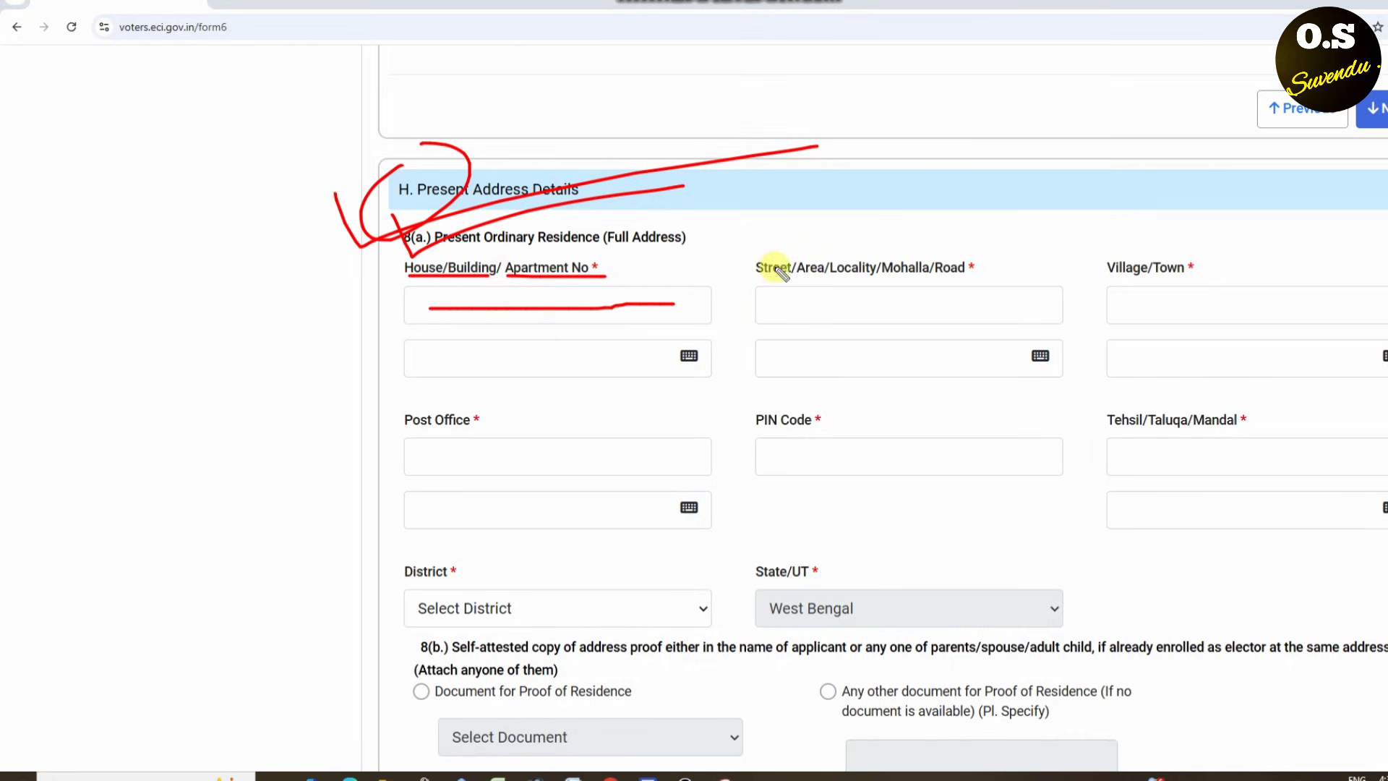
drag(759, 273, 981, 277)
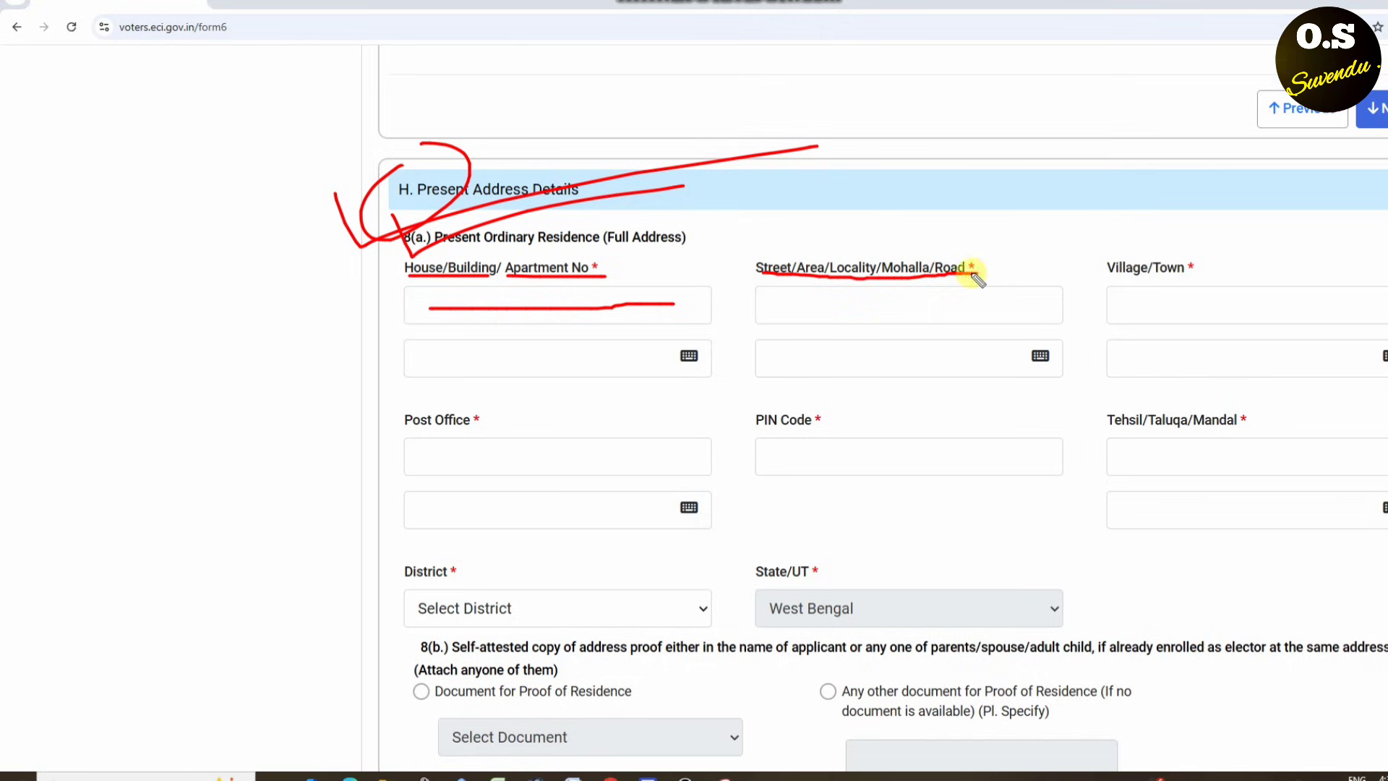
drag(757, 316, 983, 319)
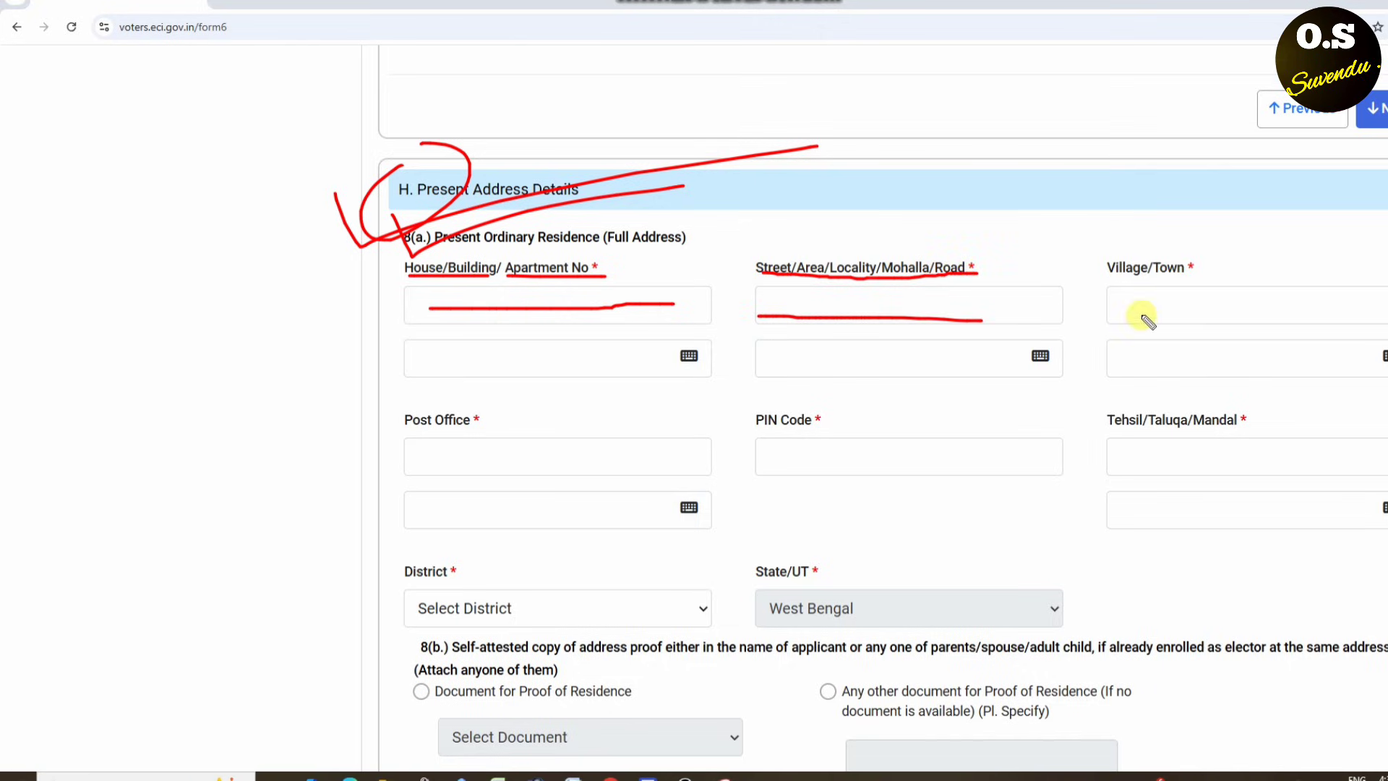
drag(1106, 275, 1235, 276)
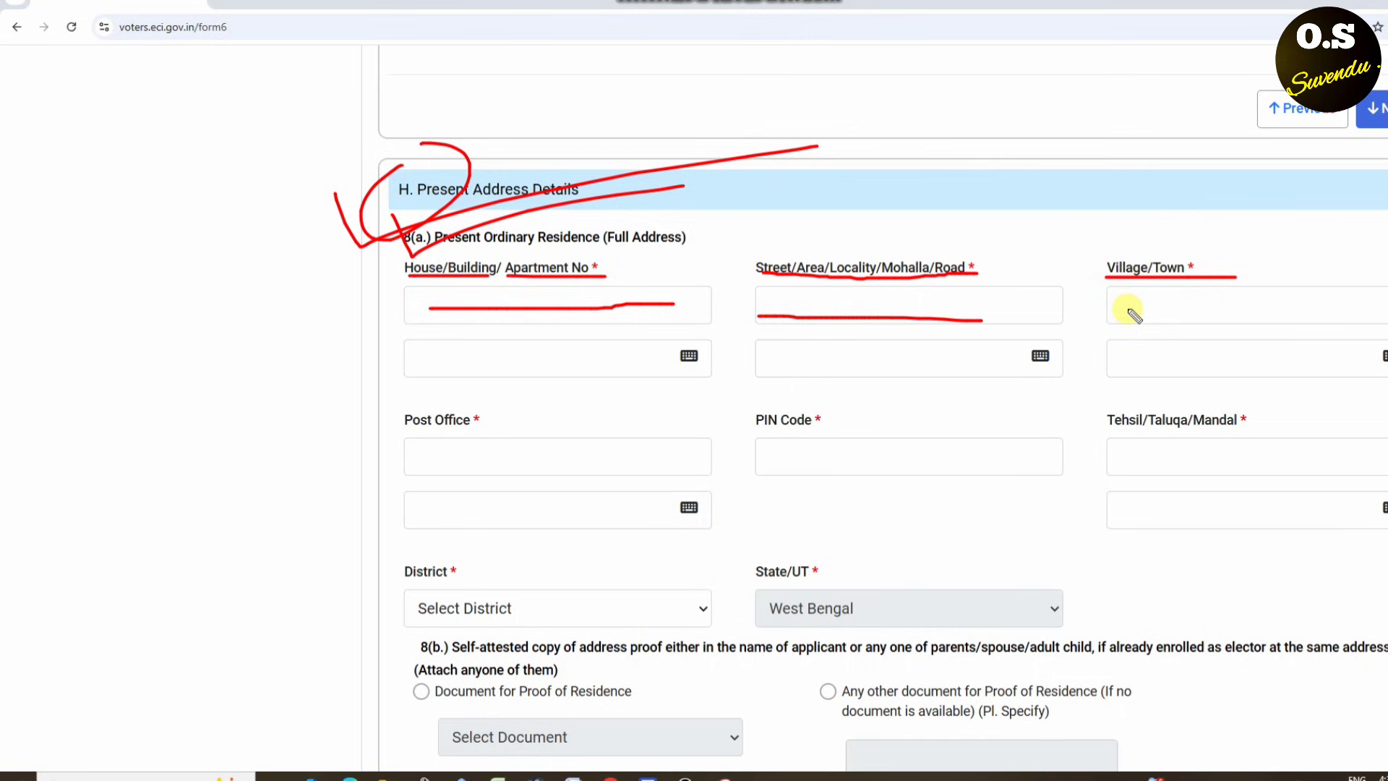
drag(1126, 308, 1384, 324)
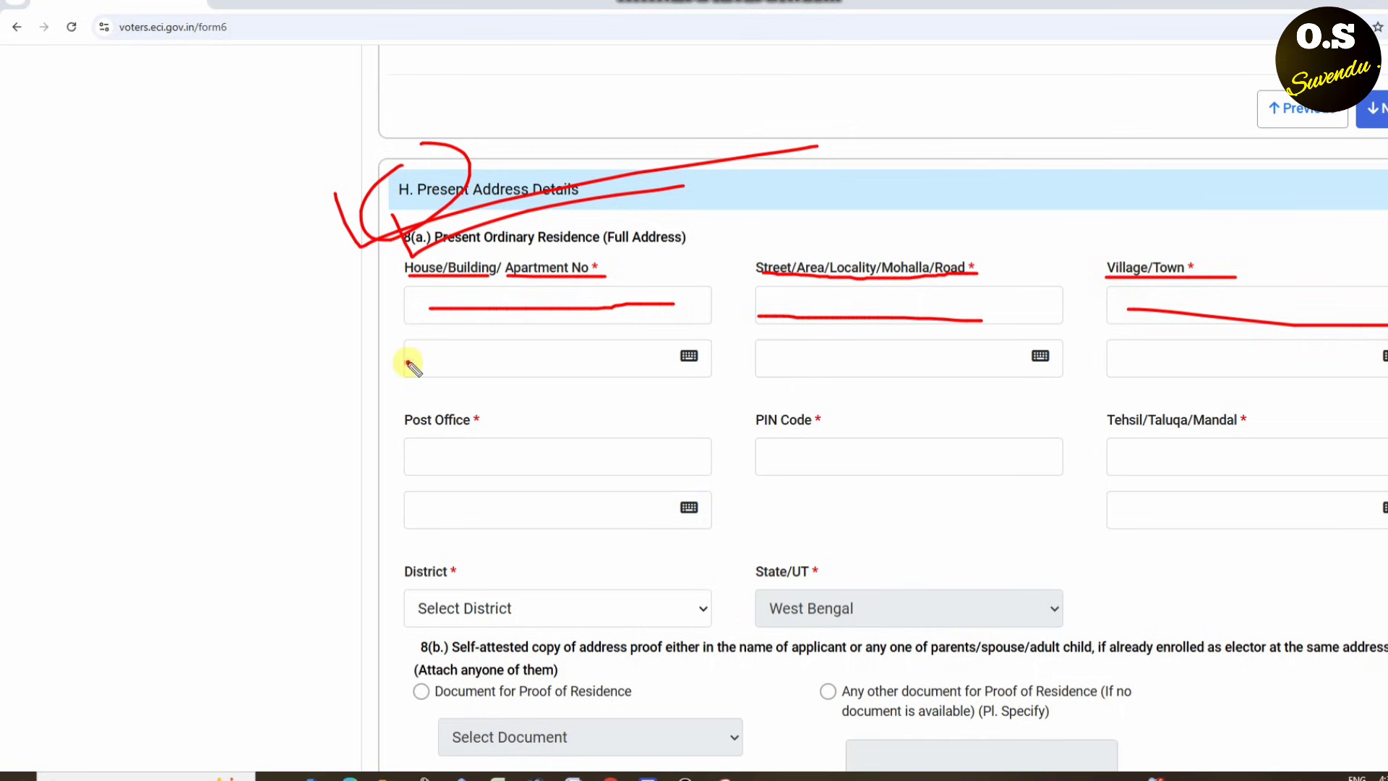
drag(407, 362, 589, 358)
drag(769, 360, 888, 356)
mouse_move(1107, 357)
mouse_down()
mouse_move(1211, 360)
mouse_move(1384, 299)
mouse_up()
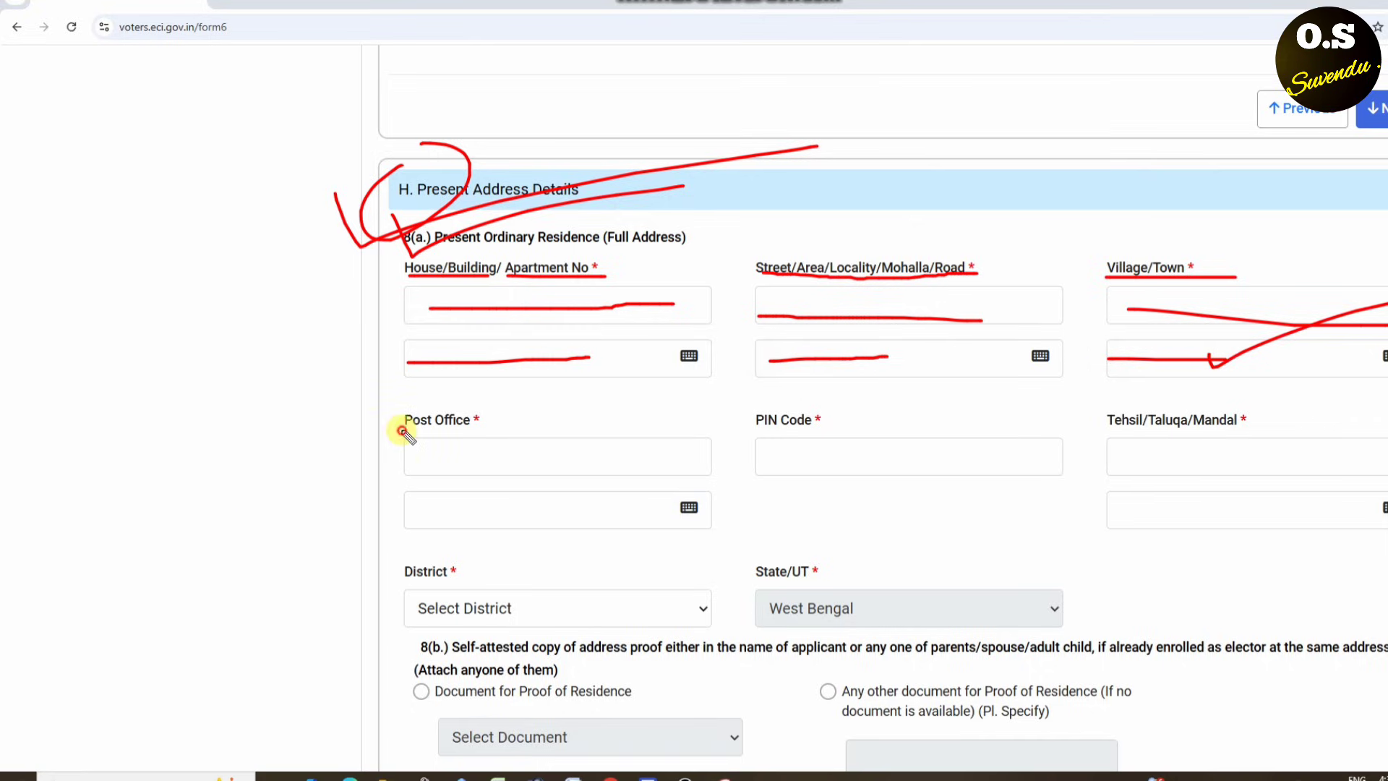
drag(402, 429, 498, 428)
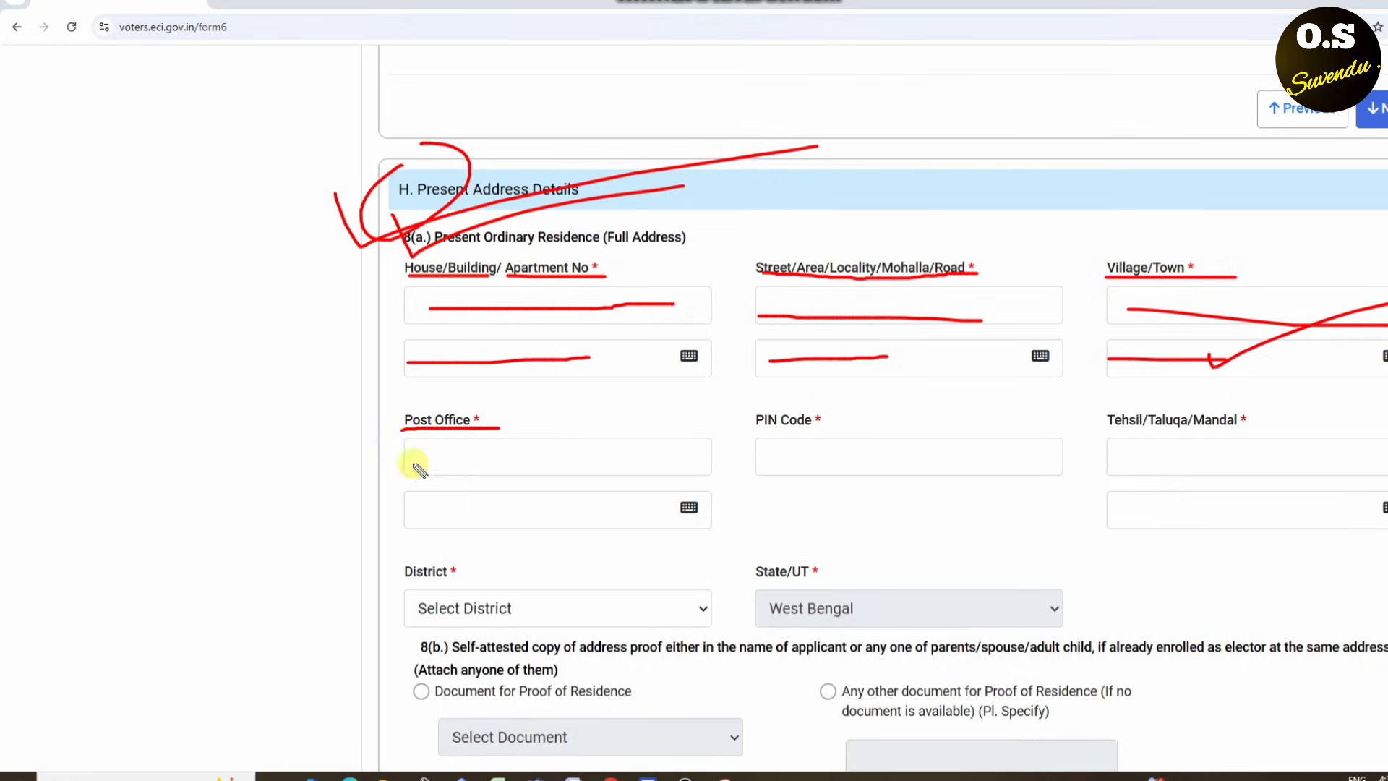
drag(423, 459, 475, 459)
drag(409, 508, 561, 521)
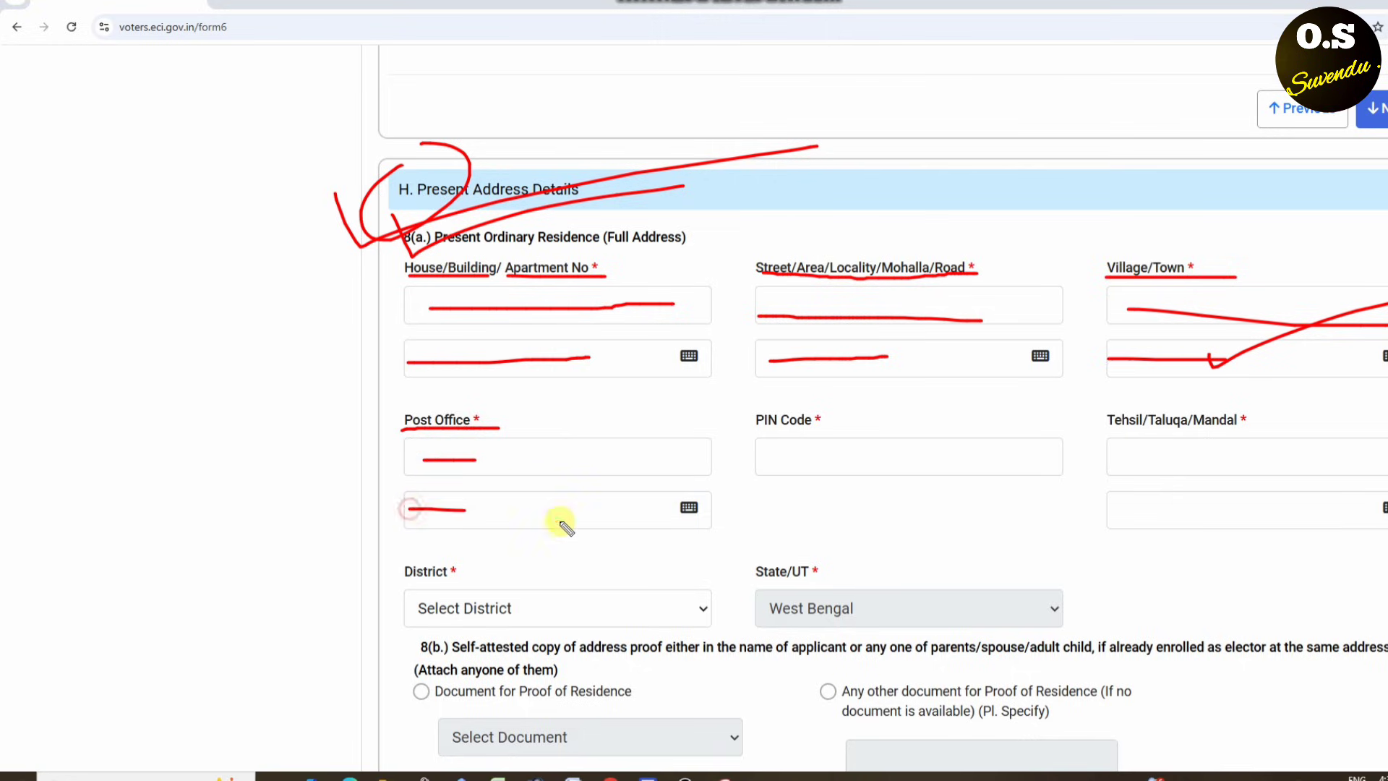
mouse_move(842, 437)
mouse_down()
mouse_move(814, 480)
mouse_move(839, 436)
mouse_move(1076, 377)
mouse_up()
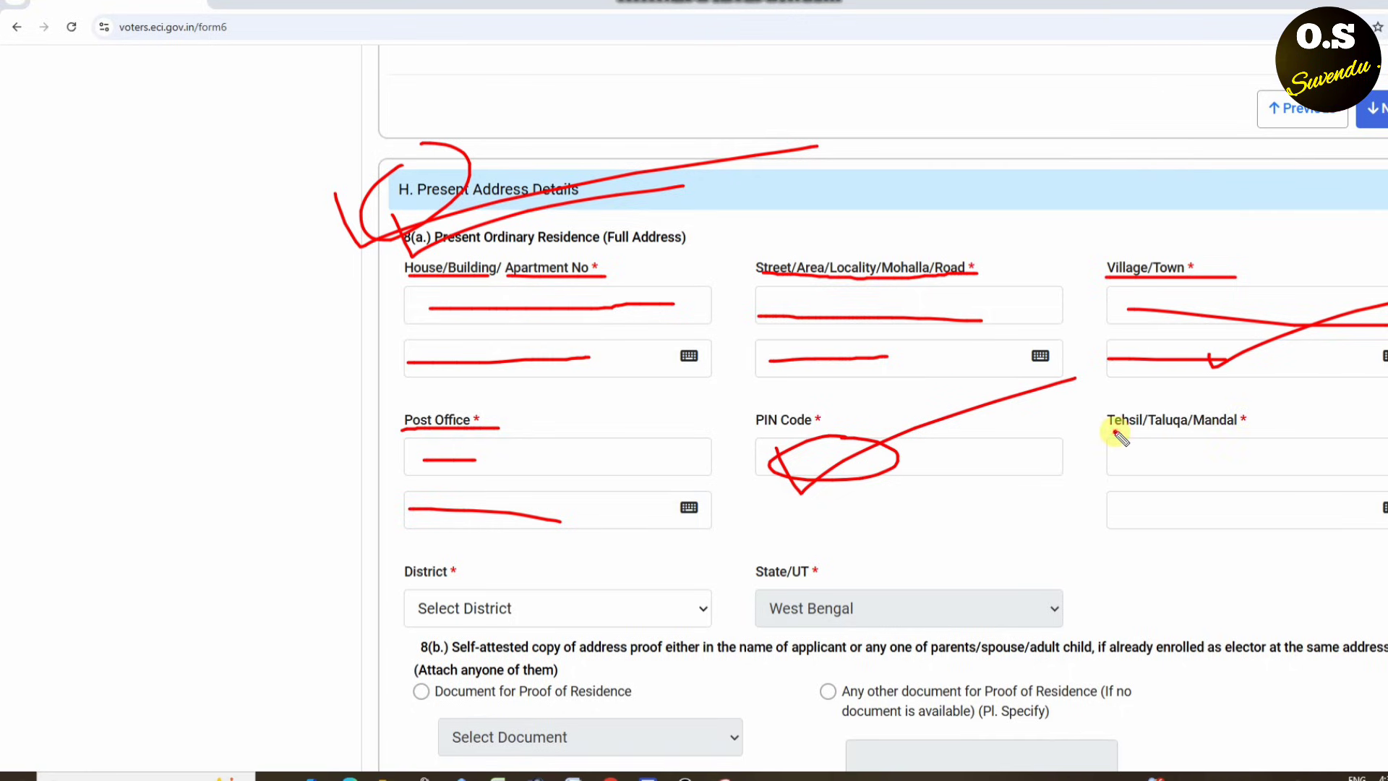
mouse_move(1115, 431)
mouse_down()
mouse_move(1169, 431)
mouse_move(1147, 471)
mouse_move(1194, 435)
mouse_move(1200, 459)
mouse_move(1320, 422)
mouse_up()
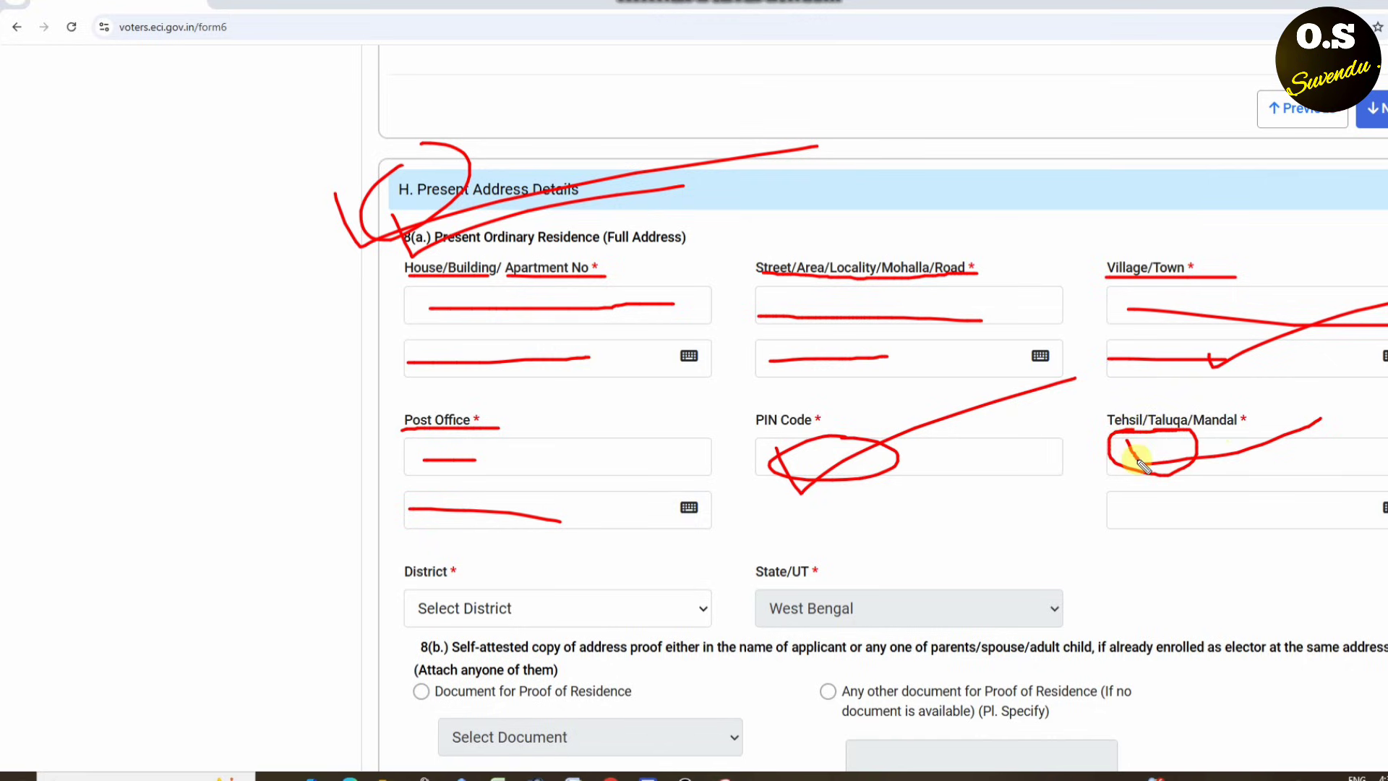
drag(1141, 463, 1350, 451)
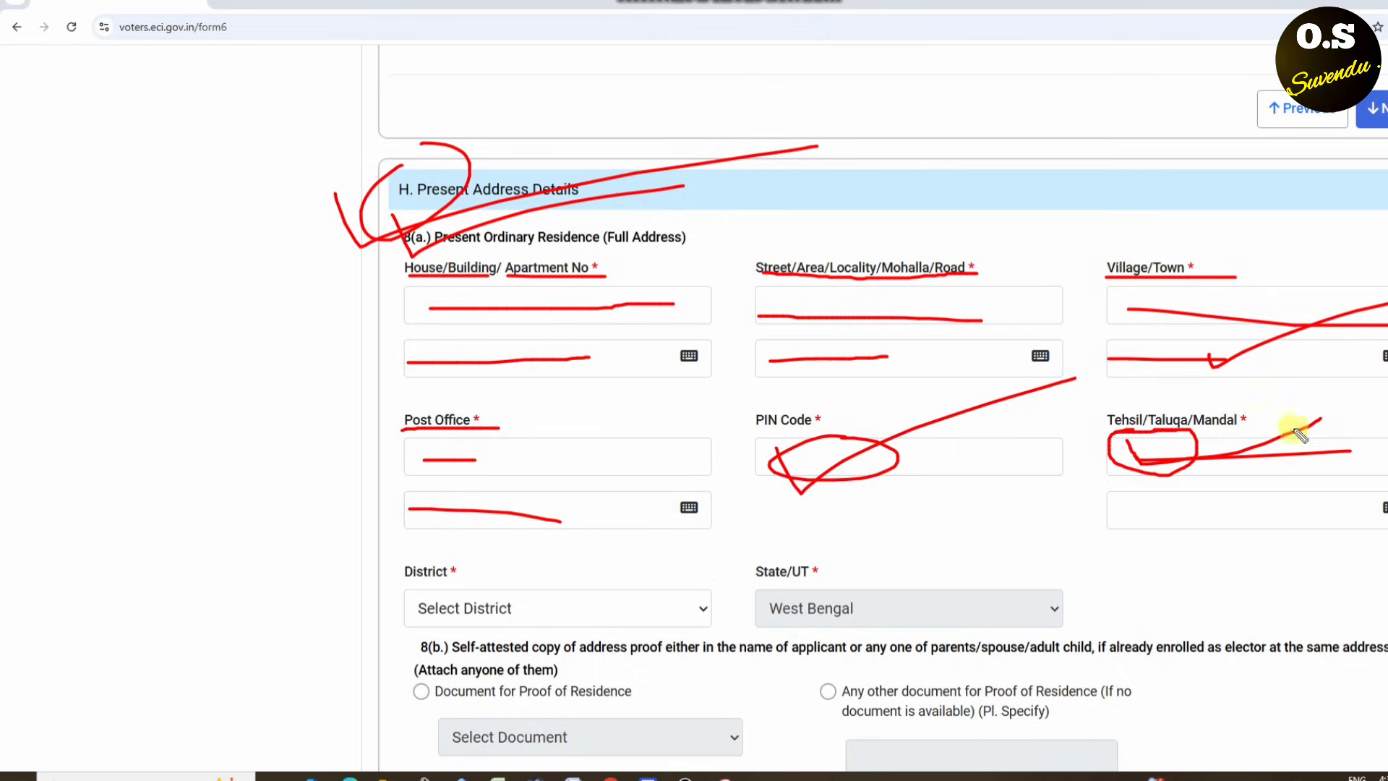
mouse_move(1184, 483)
mouse_down()
mouse_move(1222, 471)
mouse_move(1156, 470)
mouse_up()
drag(1152, 506, 1171, 584)
key(Escape)
- Set the address district to SOUTH 24 PARGANAS
scroll(712, 535, down, 4)
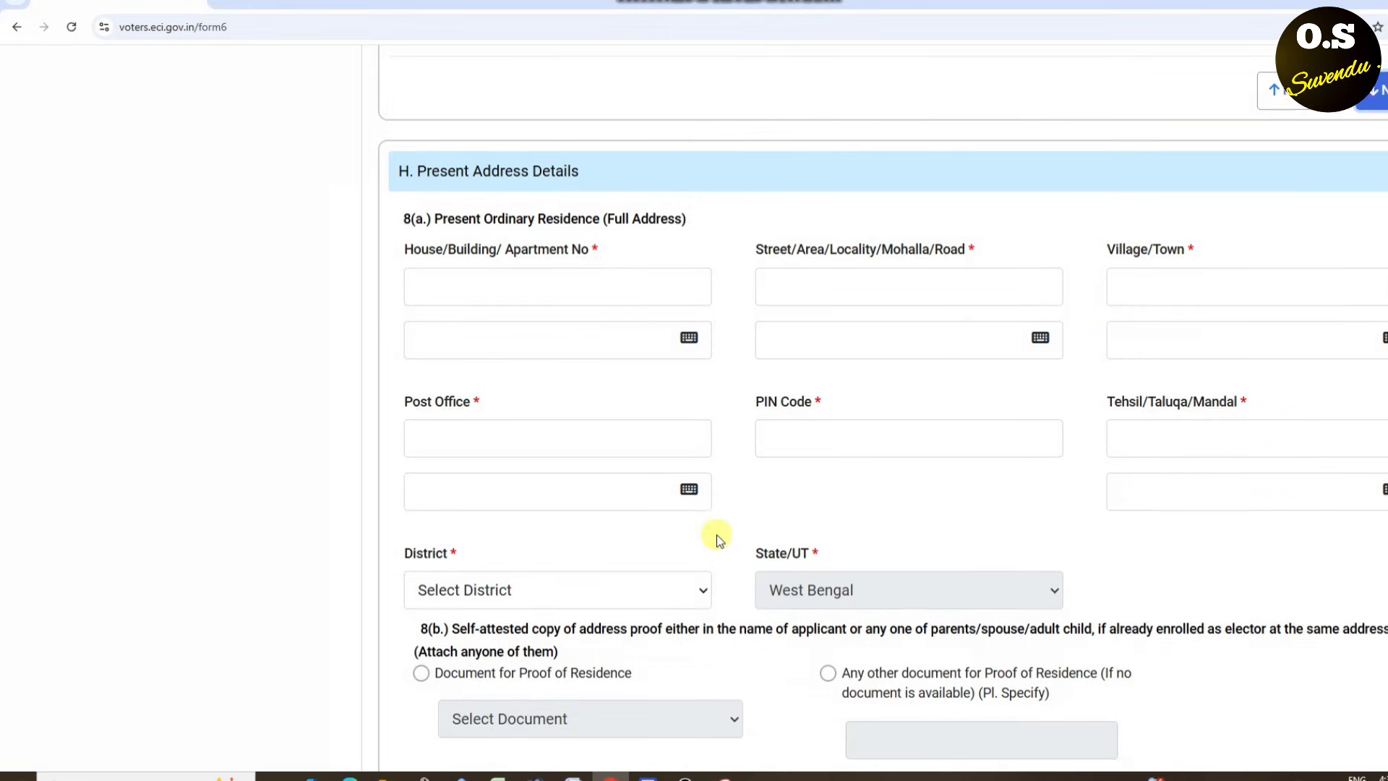
scroll(658, 374, down, 1)
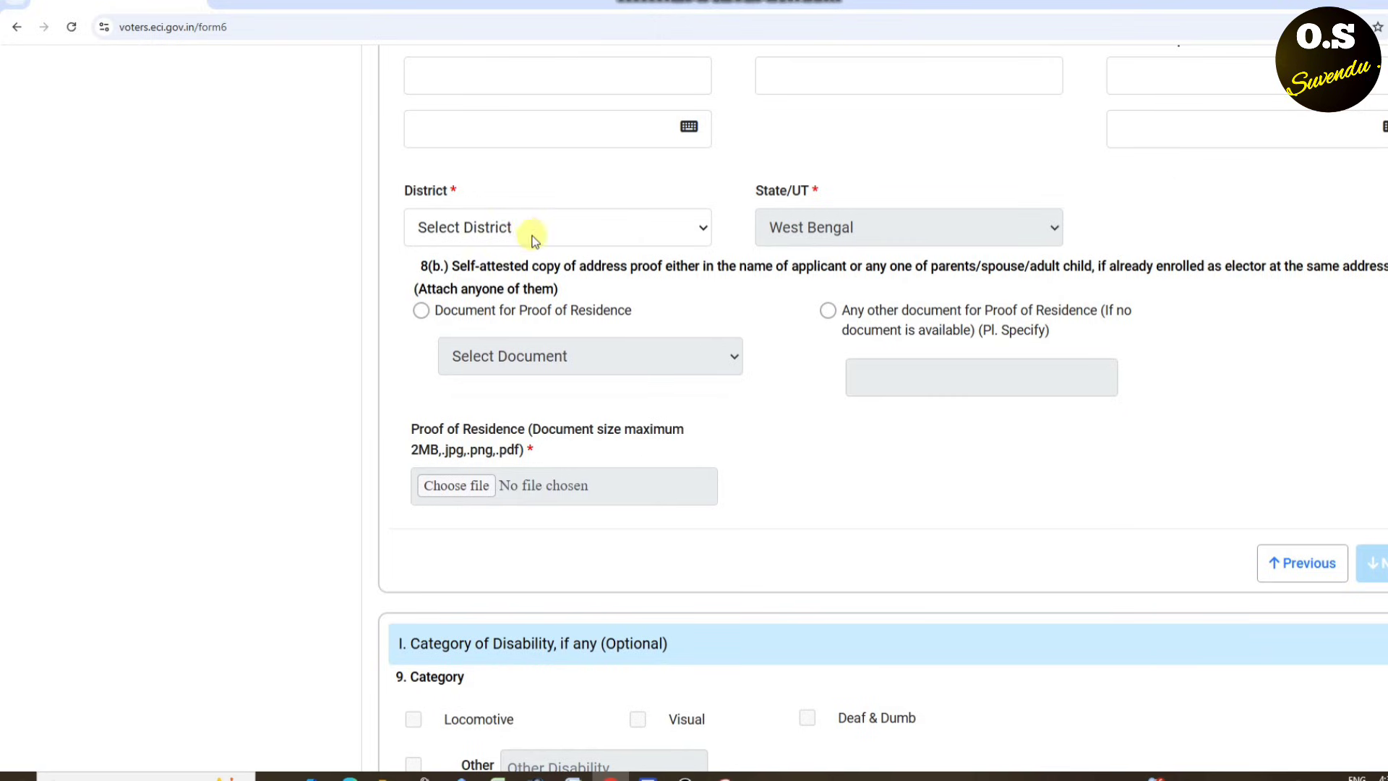
click(576, 240)
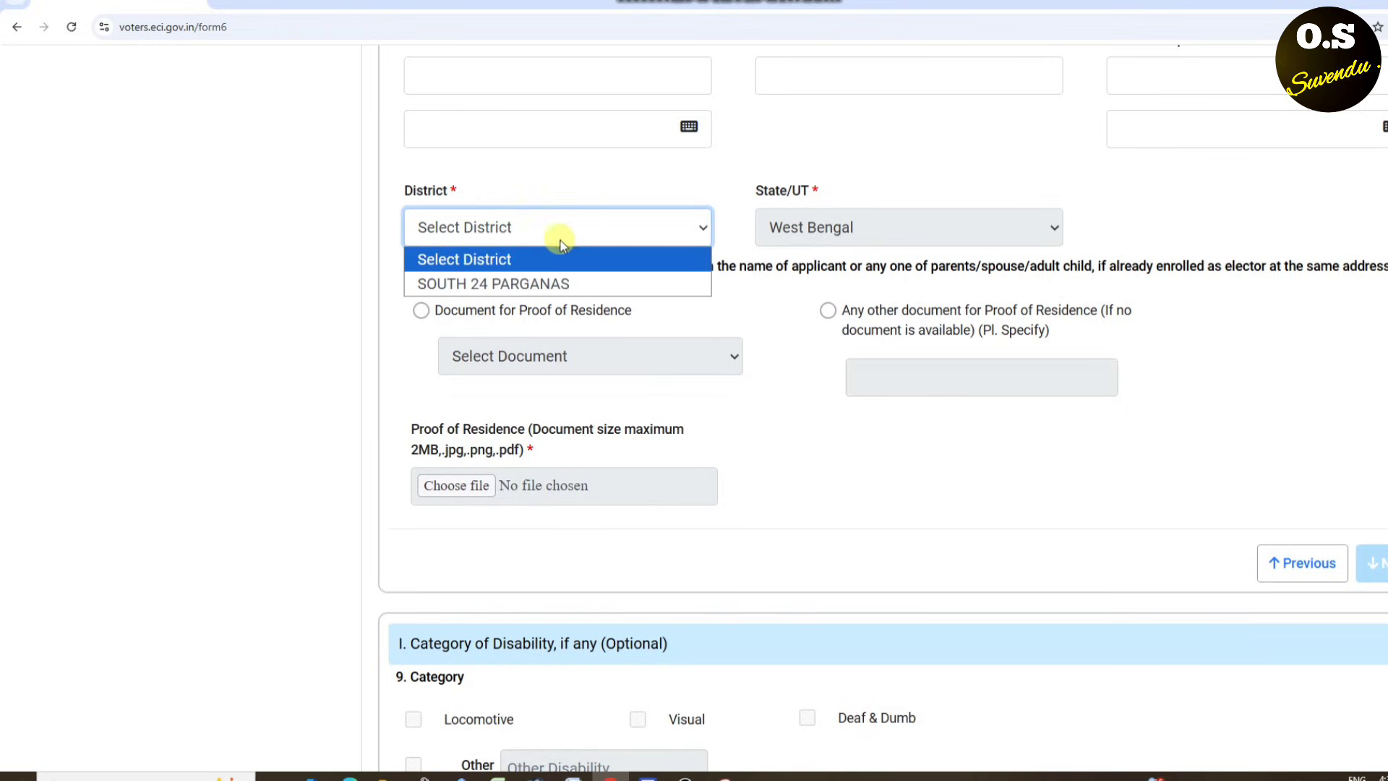
click(484, 283)
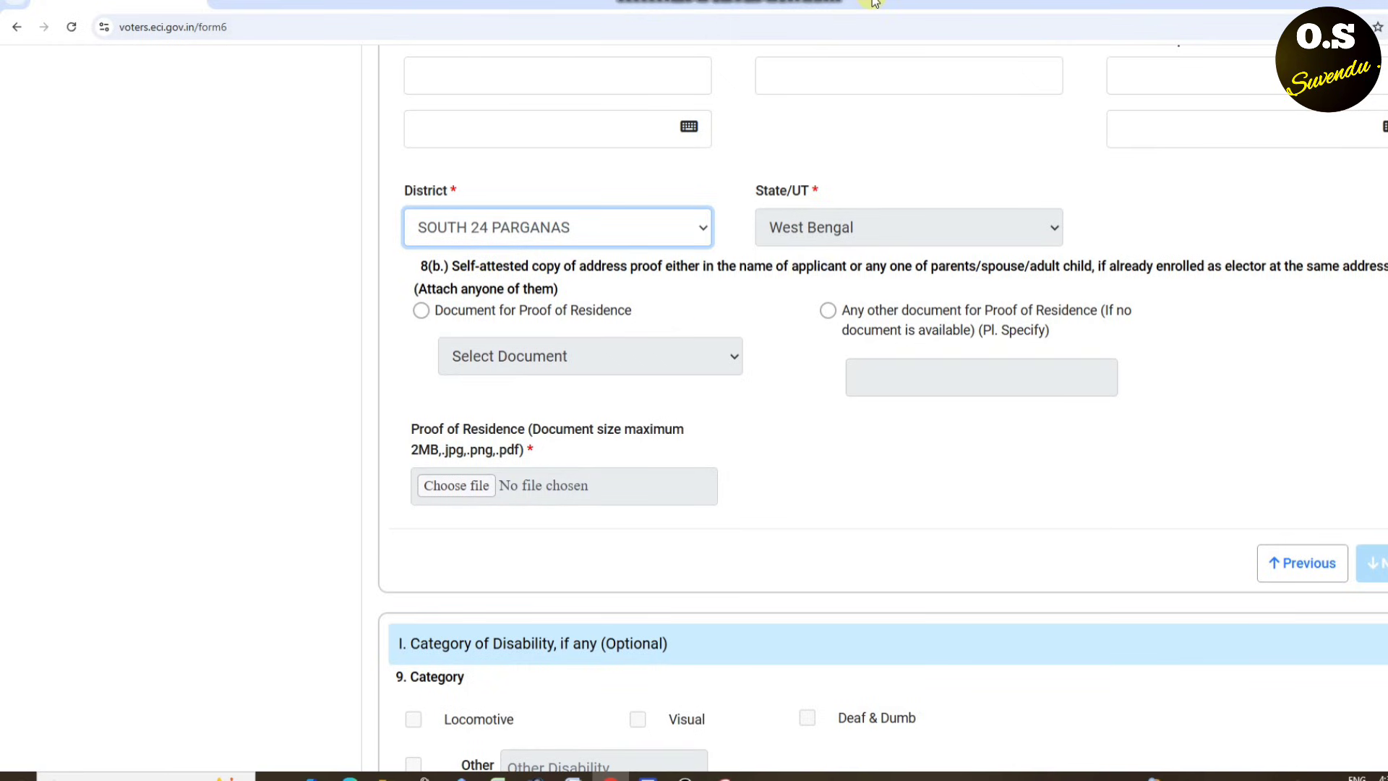
- Select 'Document for Proof of Residence' and choose Aadhaar Card as the document
mouse_move(460, 281)
mouse_down()
mouse_move(418, 298)
mouse_move(506, 311)
mouse_move(515, 285)
mouse_up()
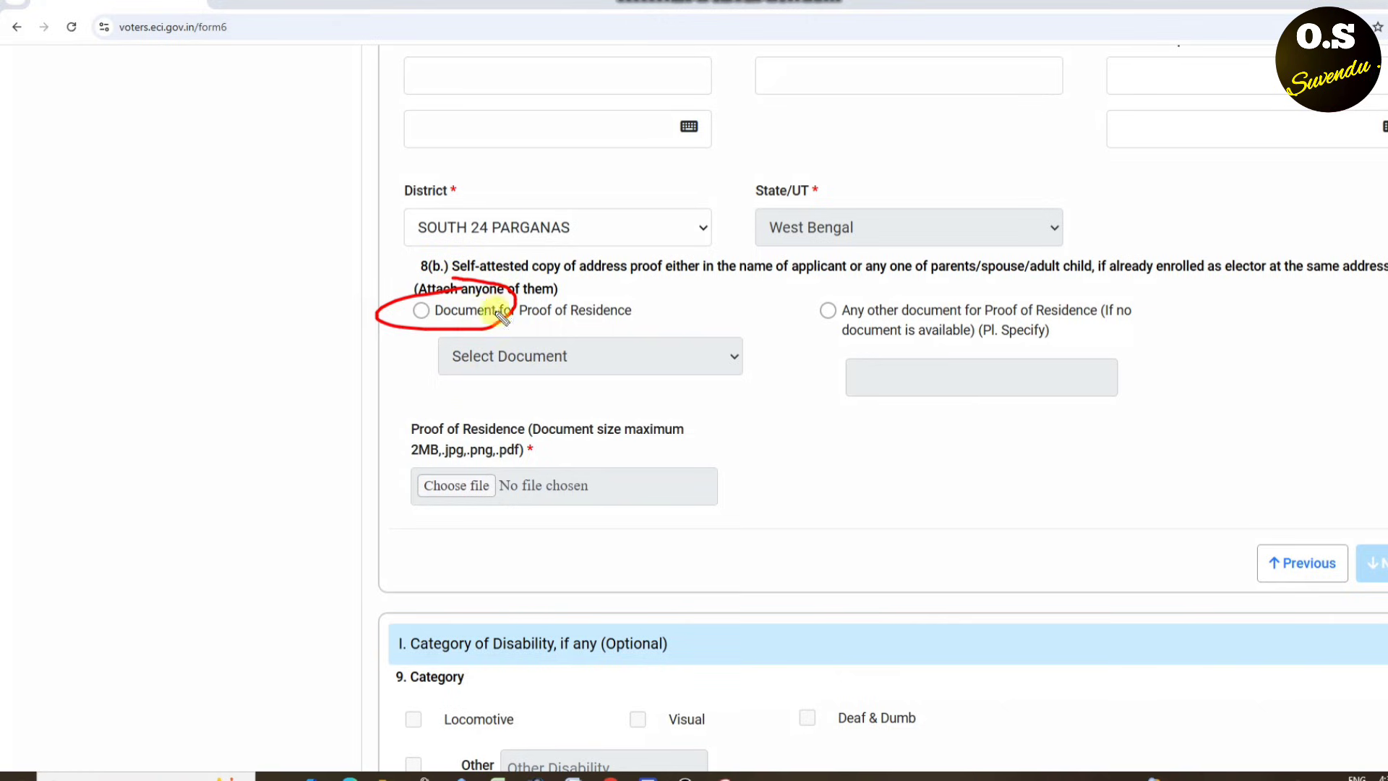
click(420, 310)
click(479, 355)
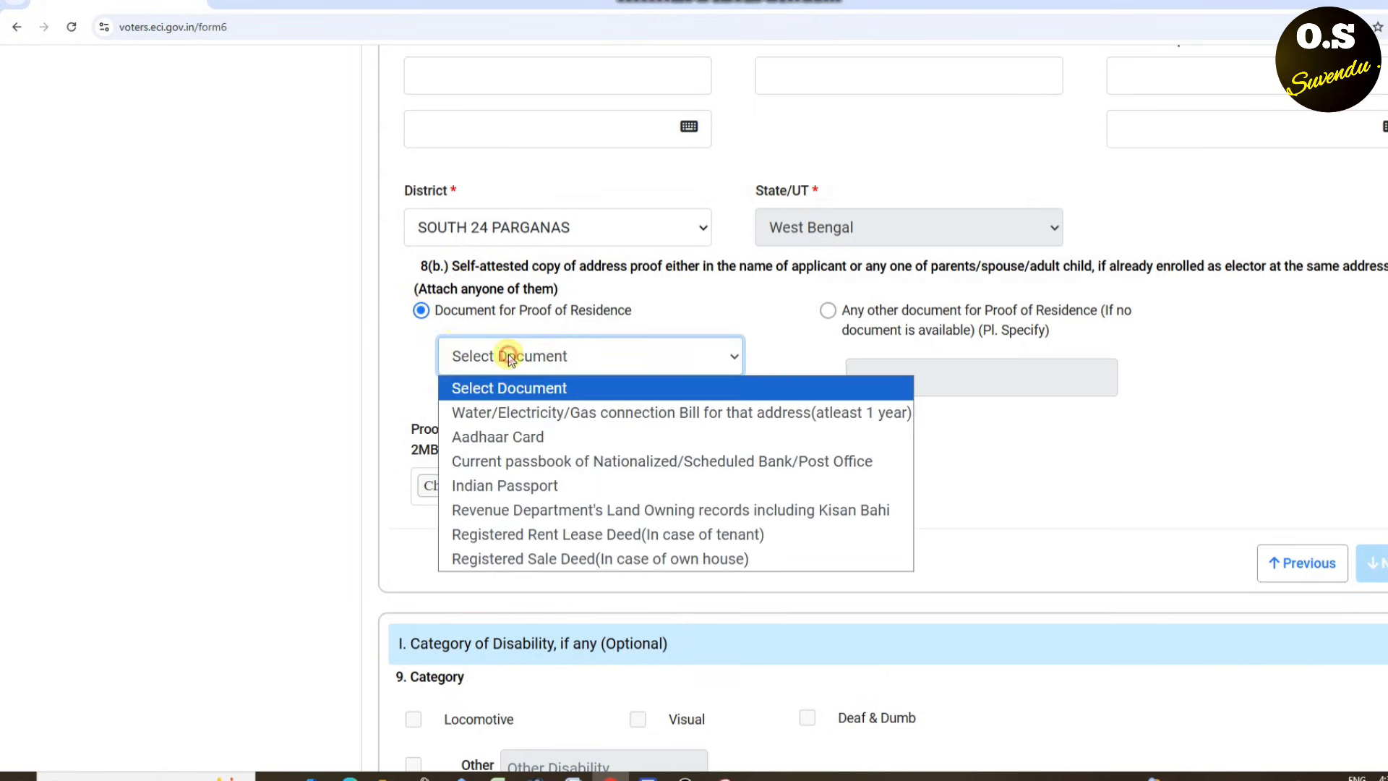
click(492, 438)
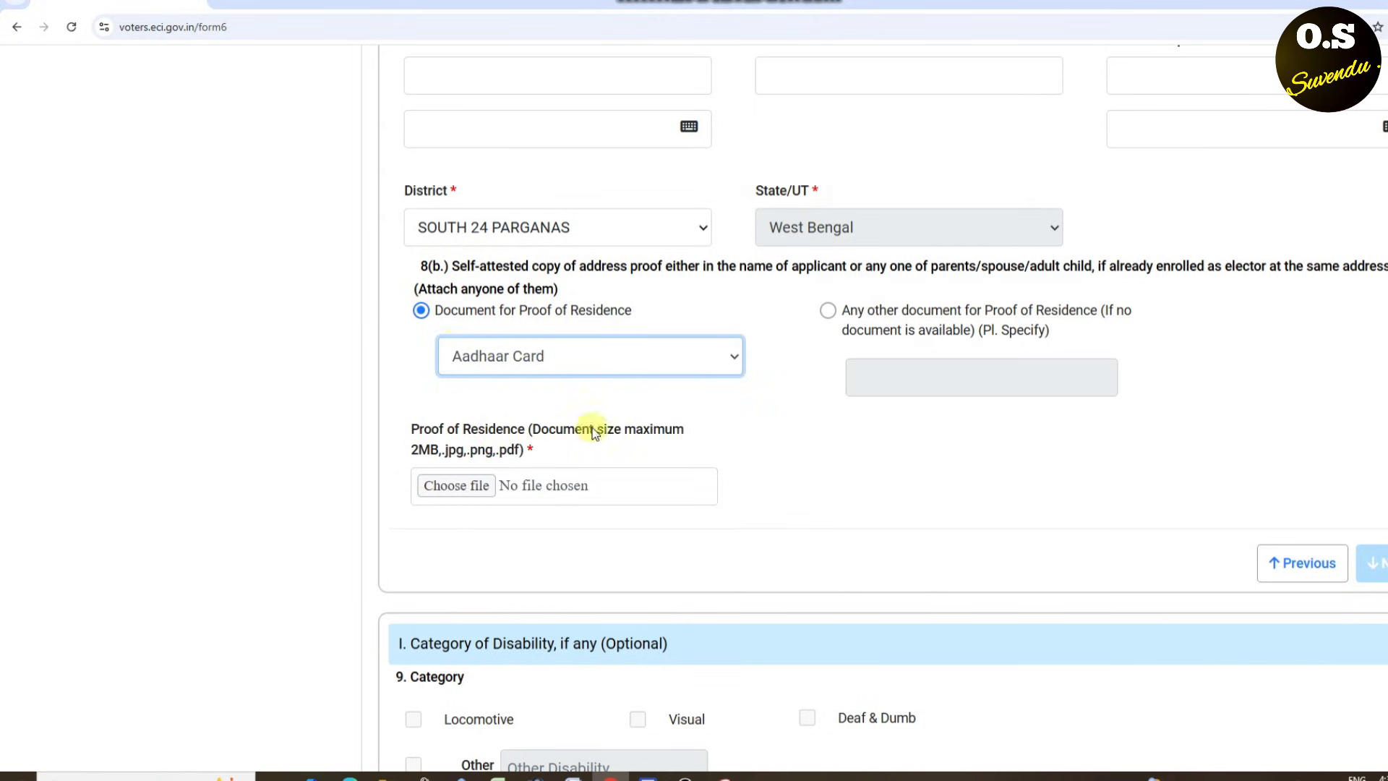
scroll(827, 380, down, 1)
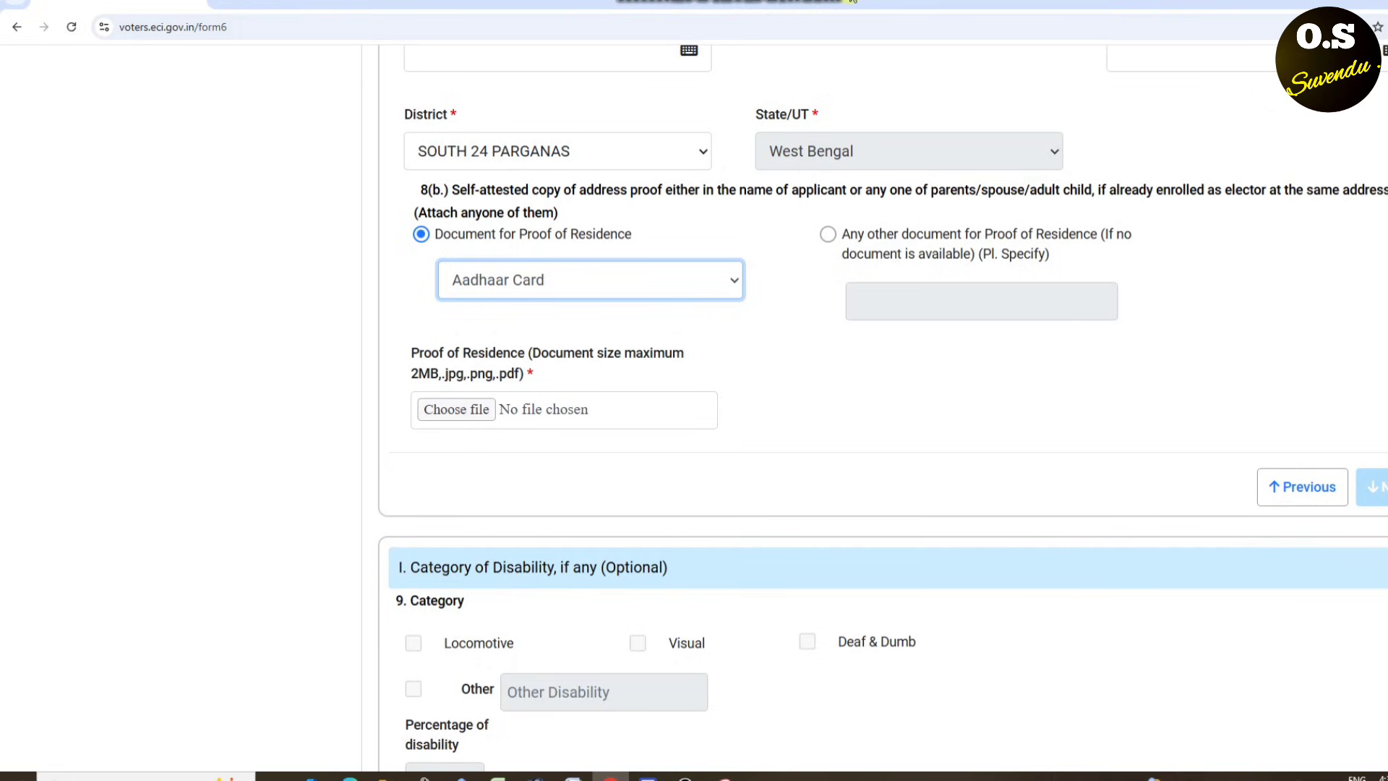
mouse_move(443, 357)
mouse_down()
mouse_move(517, 362)
mouse_move(484, 346)
mouse_up()
mouse_move(421, 410)
mouse_down()
mouse_move(438, 463)
mouse_move(779, 297)
mouse_up()
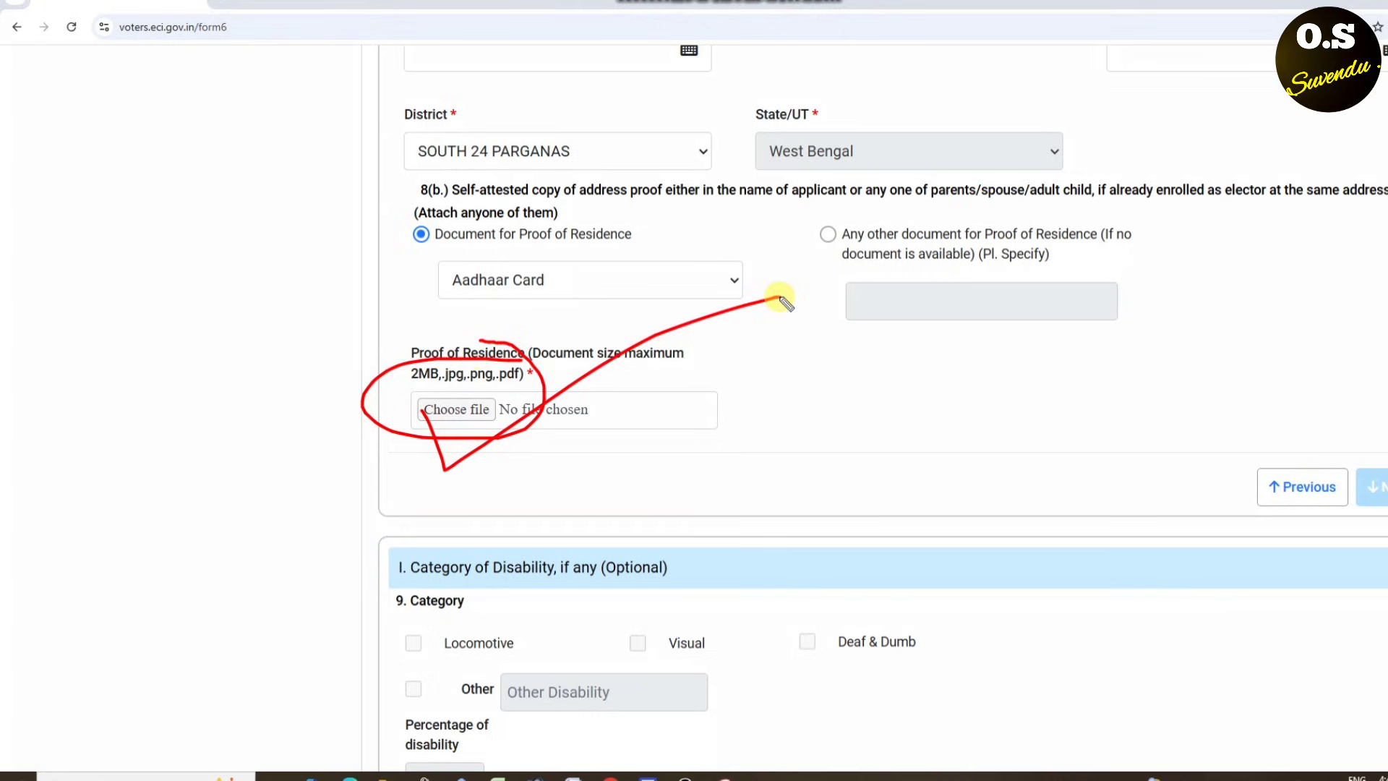
key(Escape)
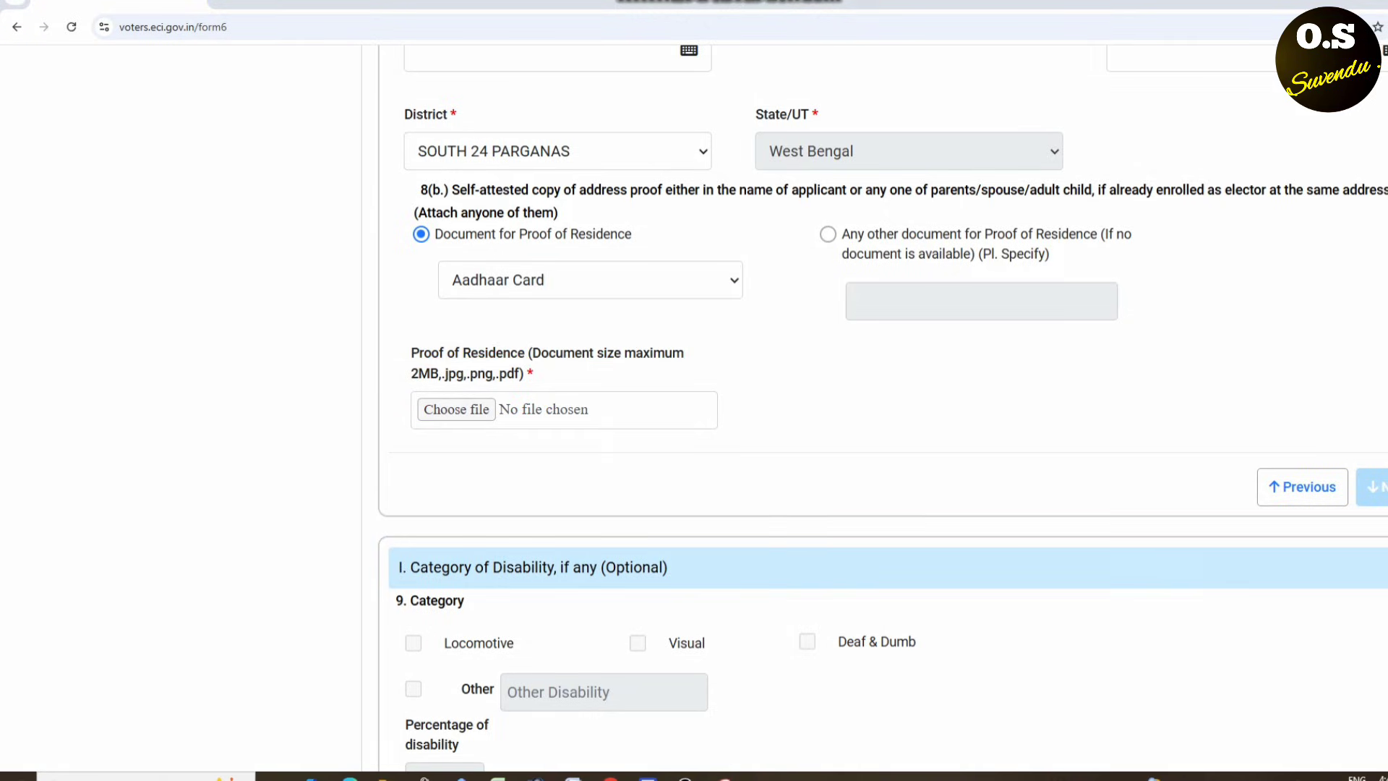
drag(1343, 492, 1381, 469)
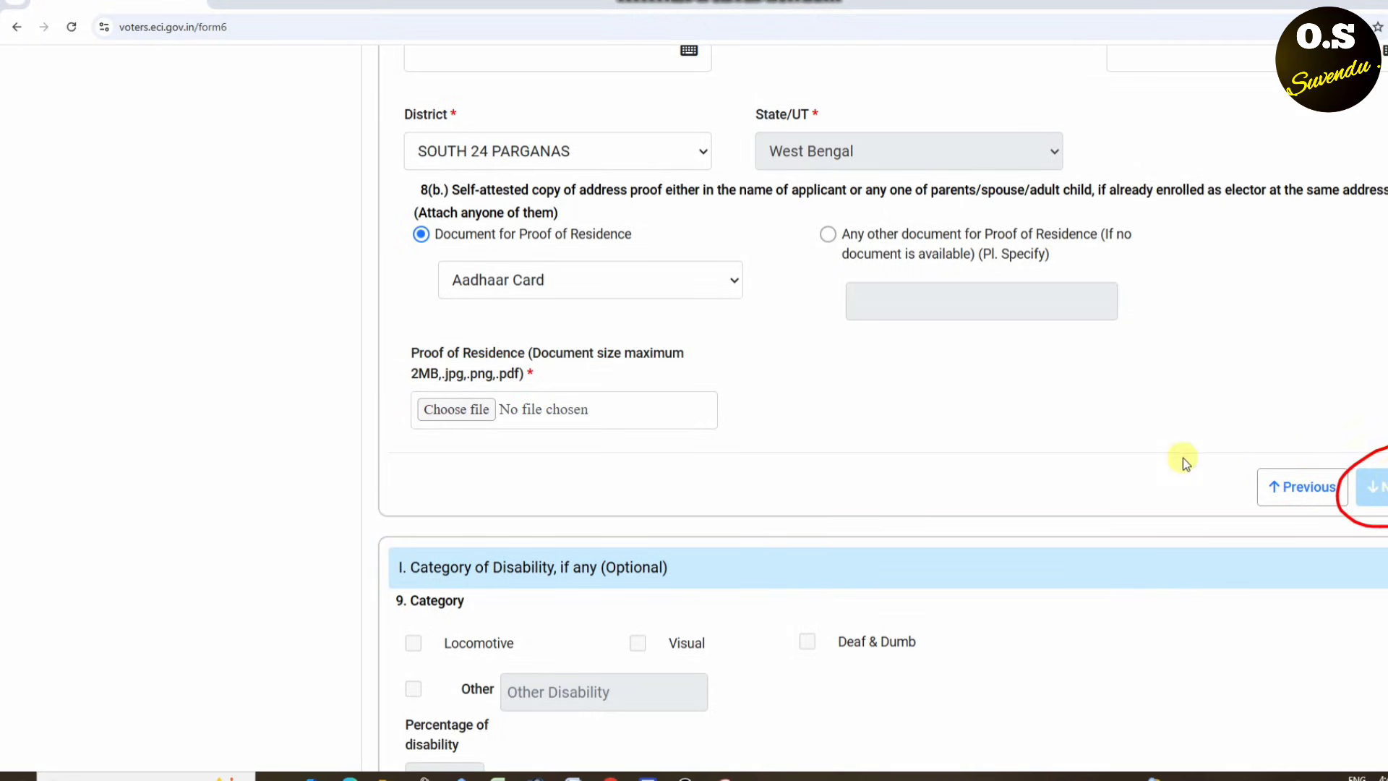
key(Escape)
scroll(824, 4, down, 5)
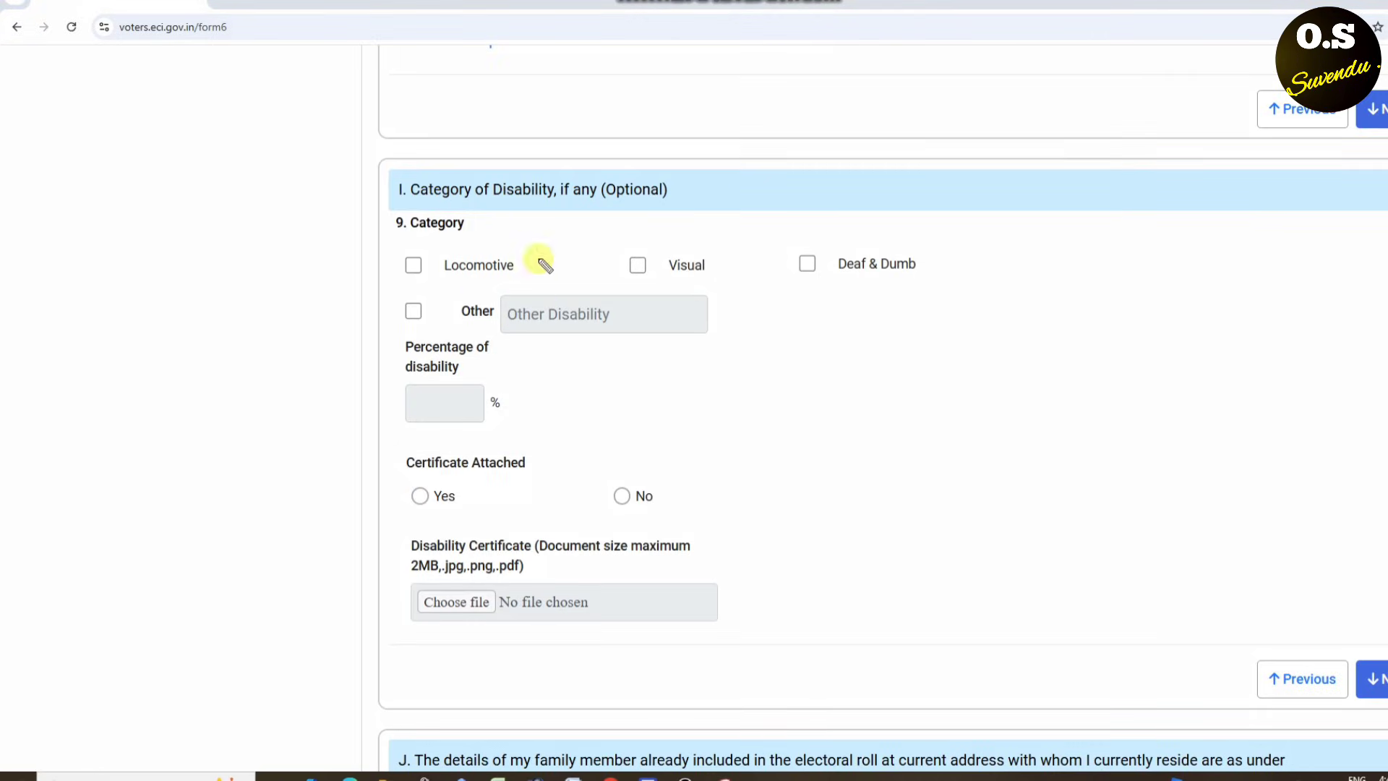
mouse_move(384, 211)
mouse_down()
mouse_move(381, 230)
mouse_move(408, 200)
mouse_up()
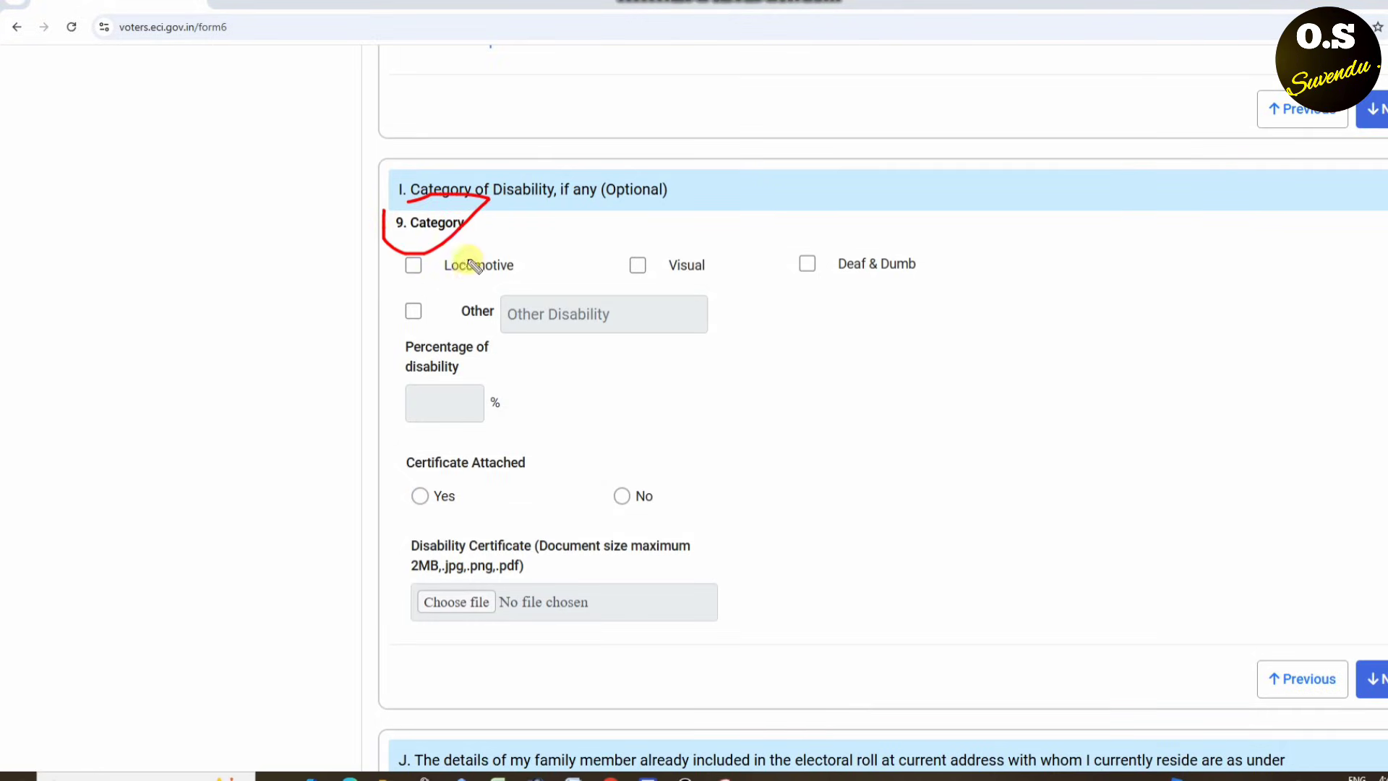
drag(507, 200, 611, 633)
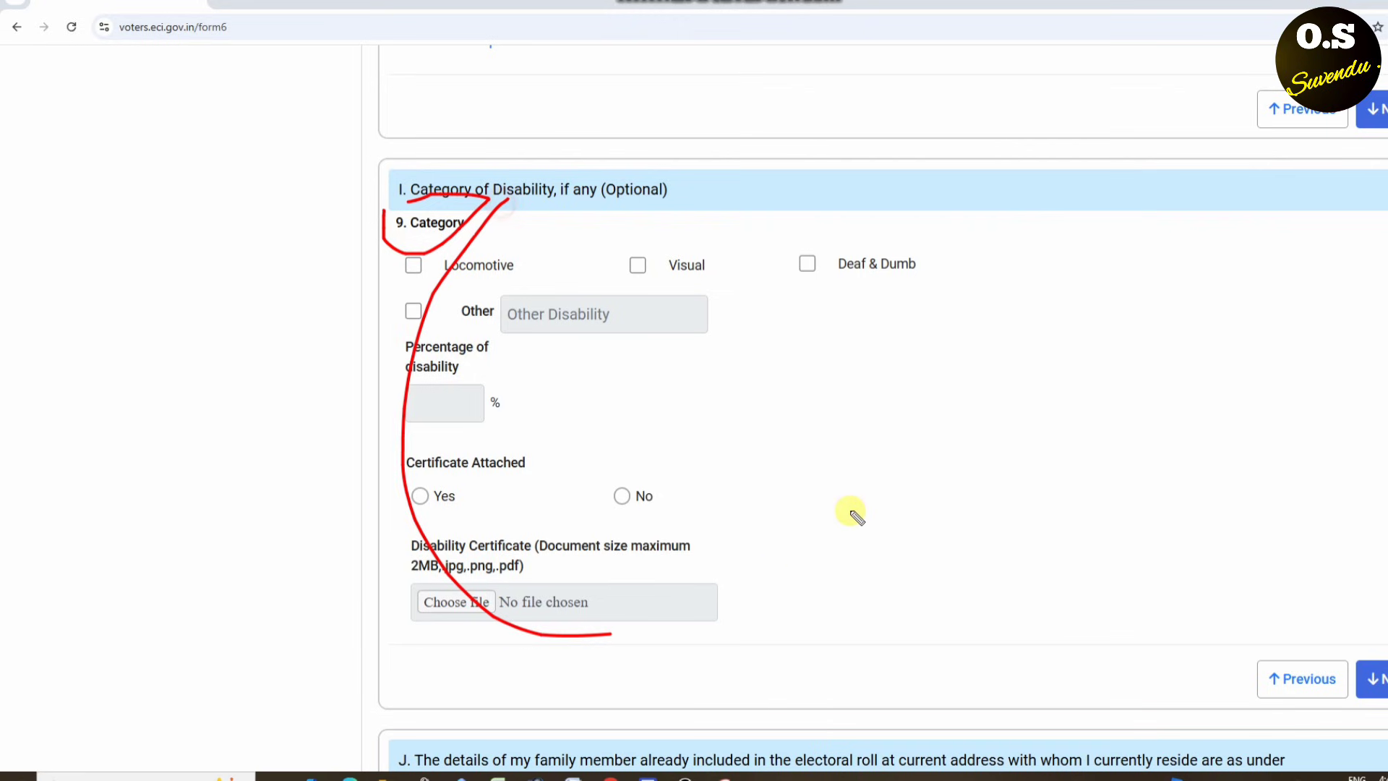
drag(857, 516, 510, 289)
drag(796, 213, 652, 527)
drag(367, 195, 827, 597)
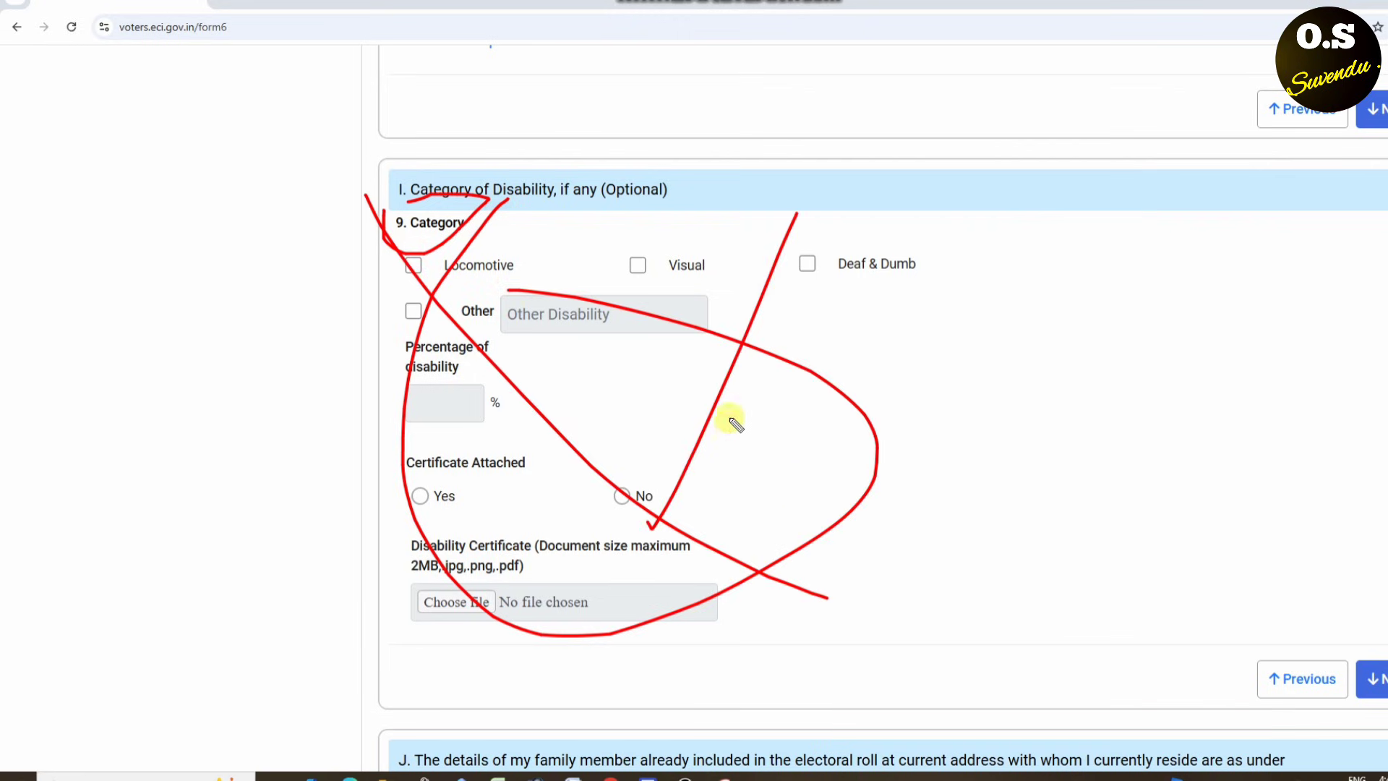
drag(717, 399, 538, 727)
mouse_move(401, 263)
mouse_down()
mouse_move(416, 311)
mouse_move(714, 394)
mouse_up()
drag(654, 521, 1211, 412)
key(Escape)
scroll(803, 422, down, 5)
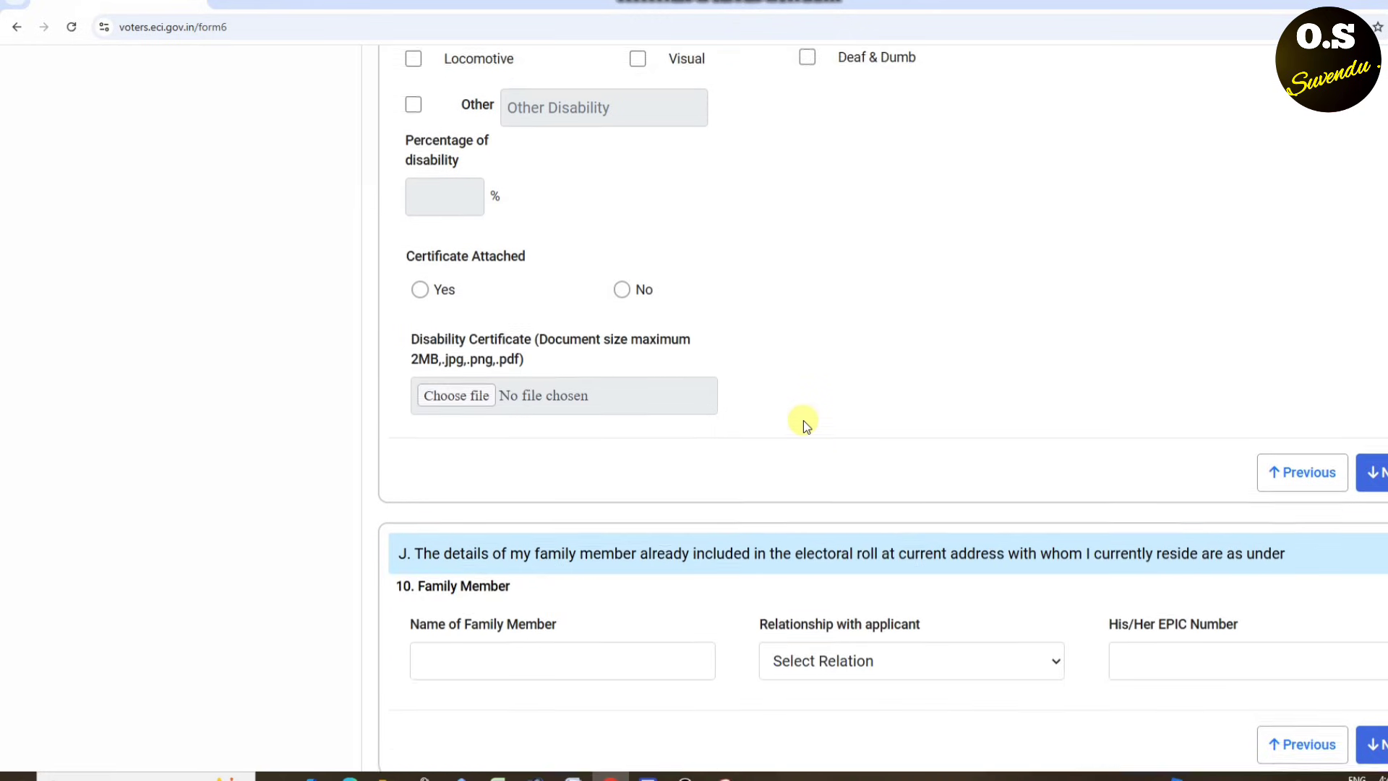
- Skip the optional Disability section and point out the Family Member fields
click(1377, 297)
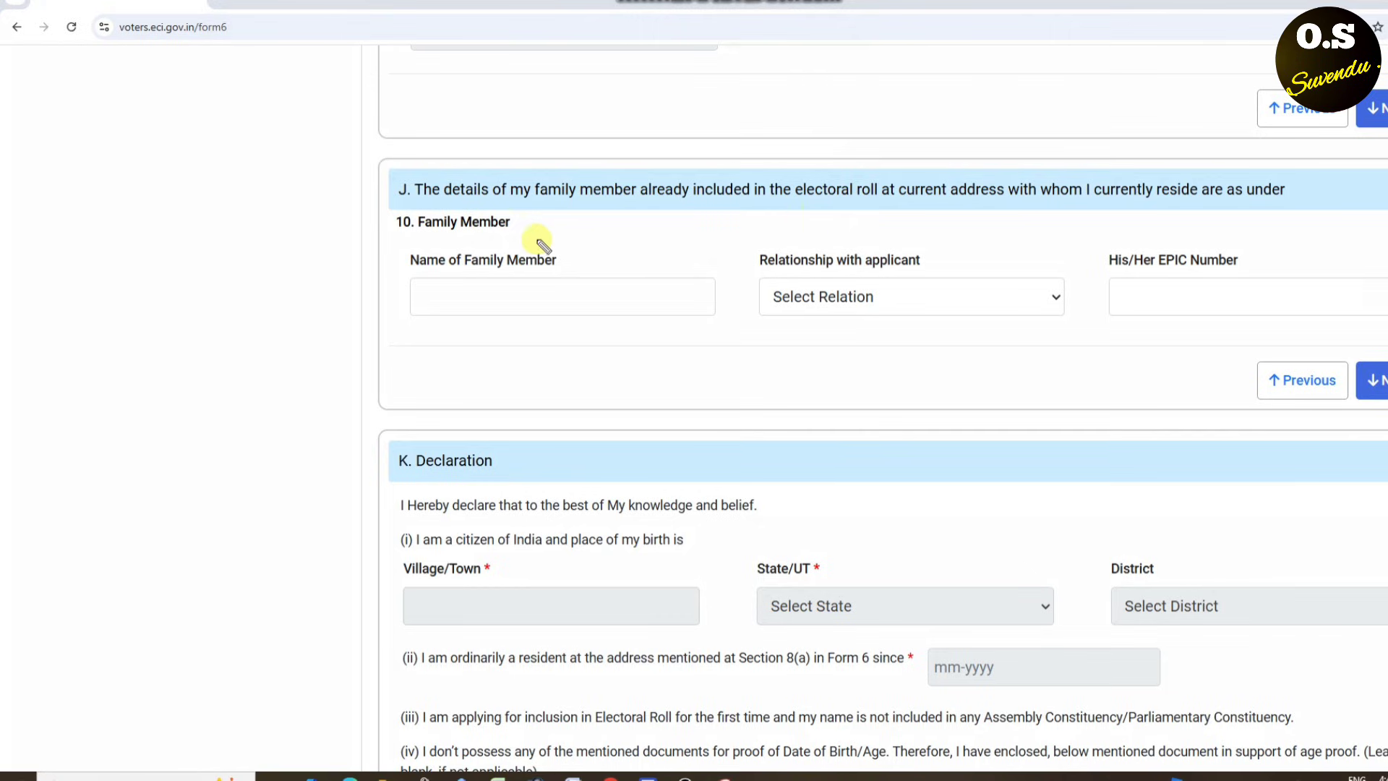
drag(408, 240, 602, 250)
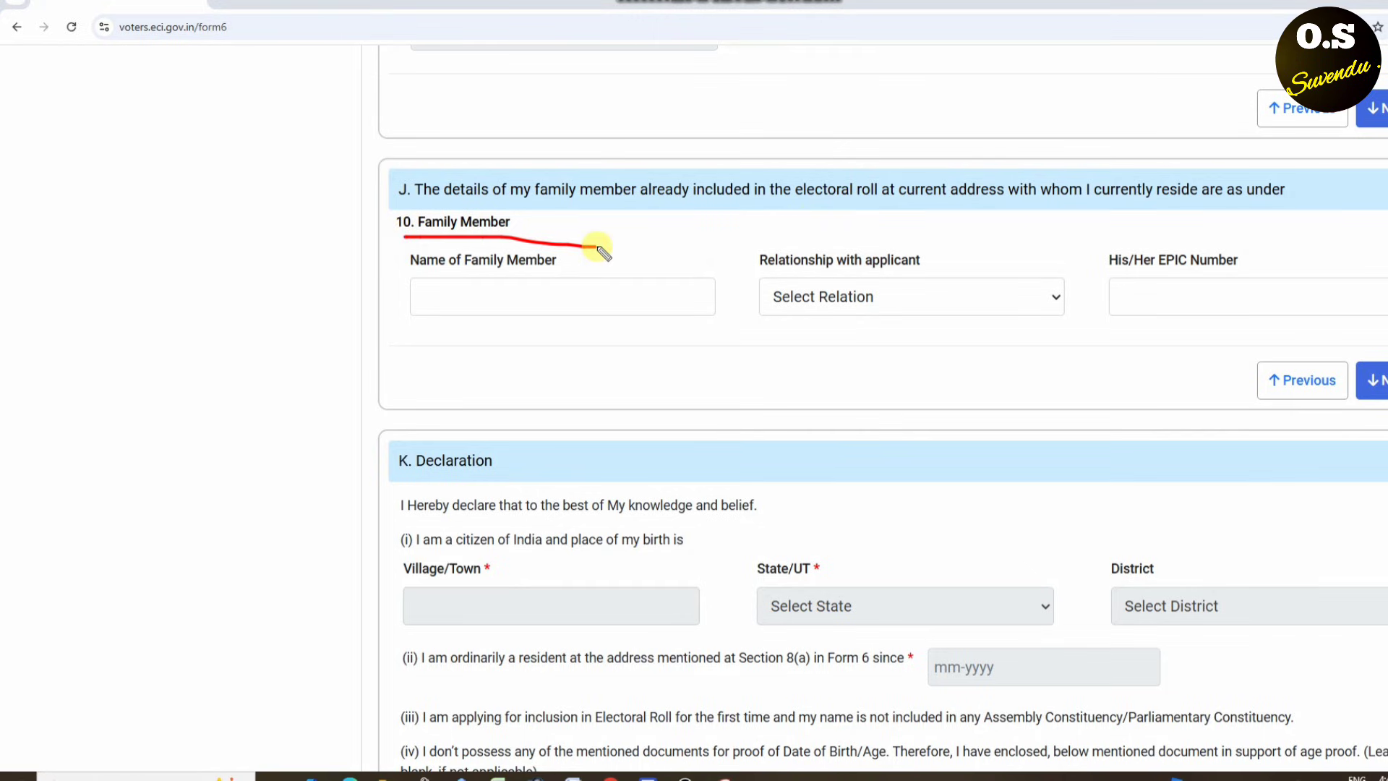
drag(485, 267, 554, 279)
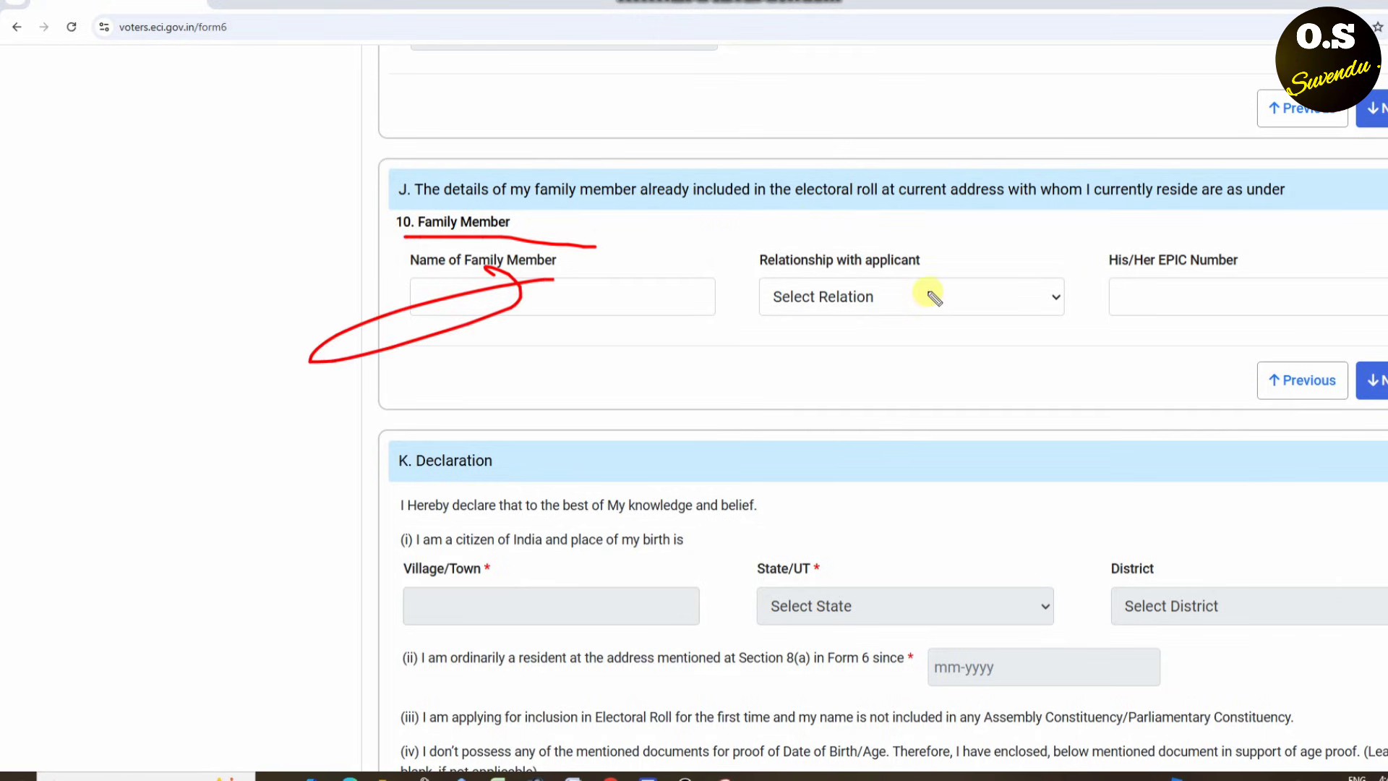
key(Escape)
- Choose Husband in 'Relationship with applicant' and mark the name and EPIC fields
click(904, 296)
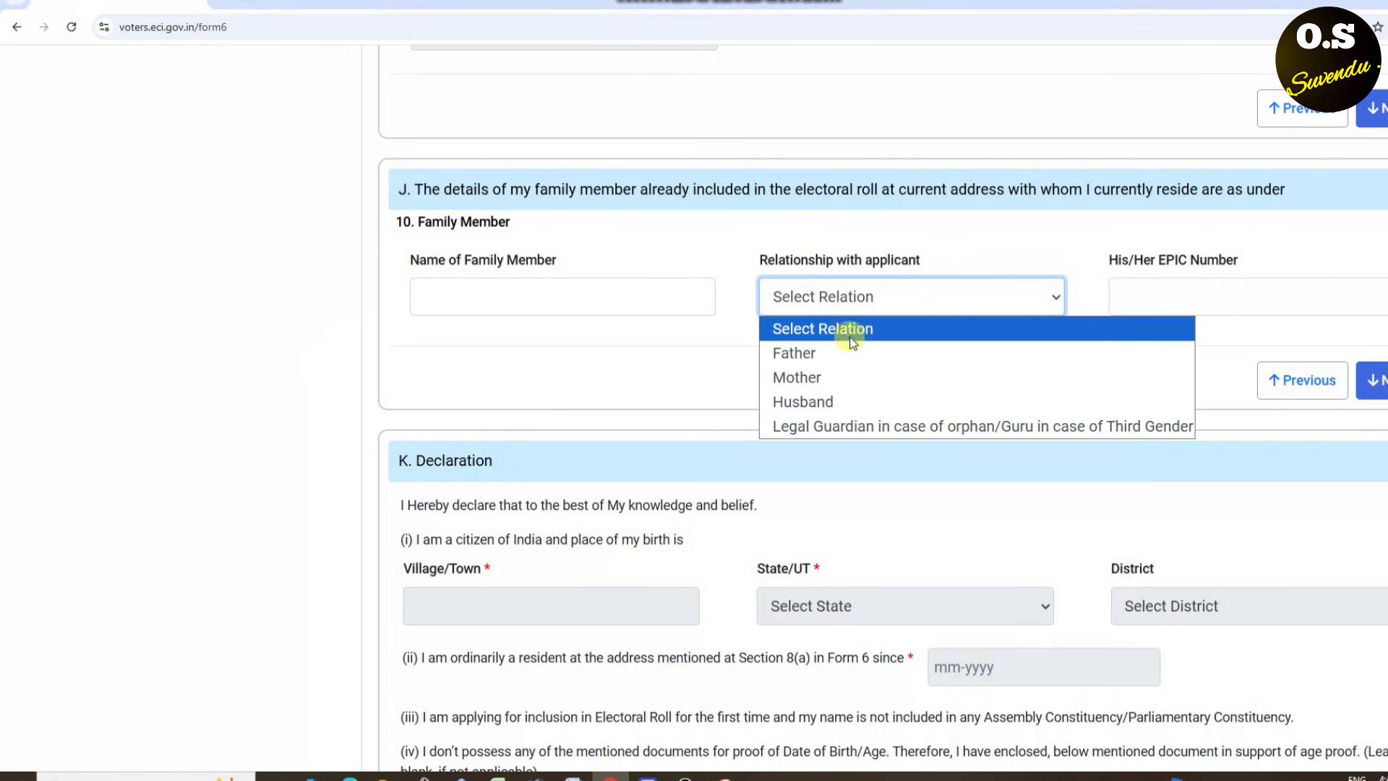
click(830, 405)
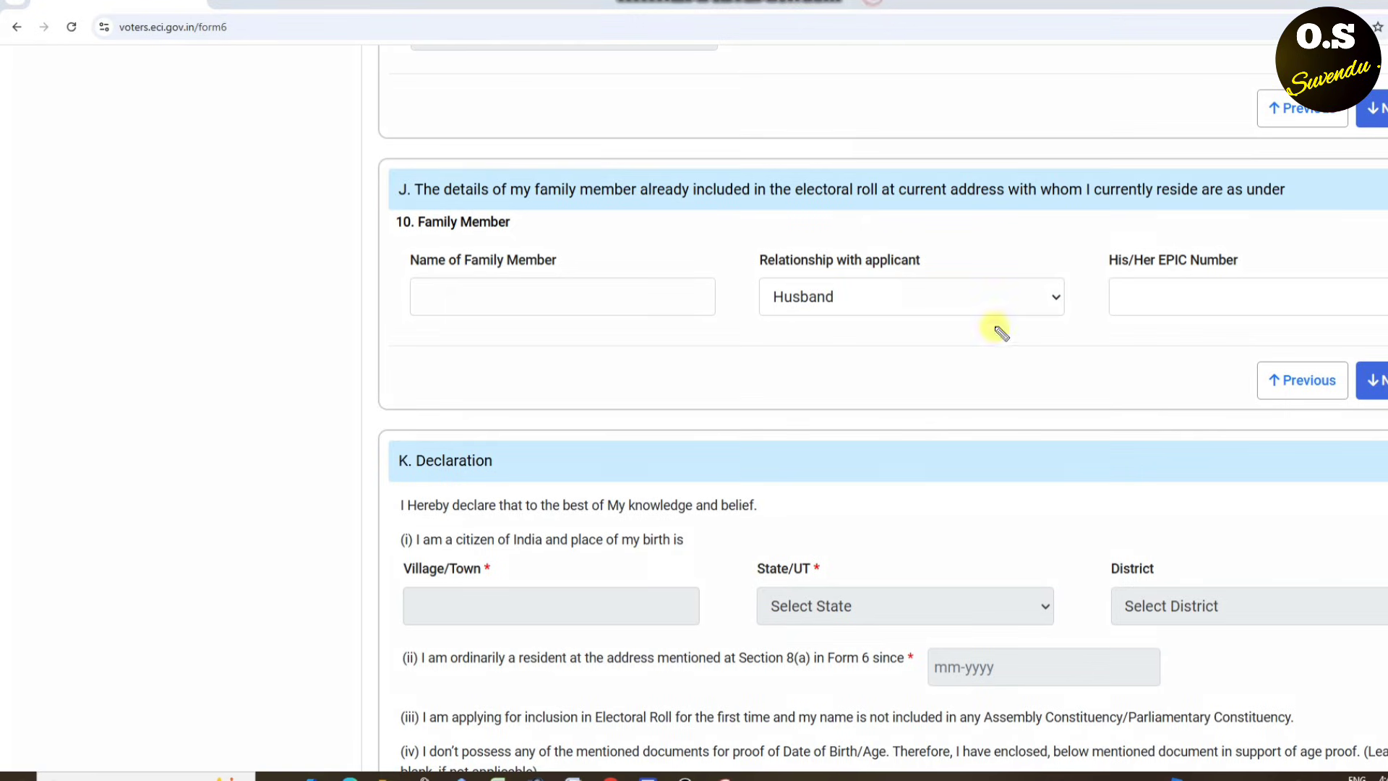
mouse_move(1240, 229)
mouse_down()
mouse_move(1051, 318)
mouse_move(1140, 232)
mouse_up()
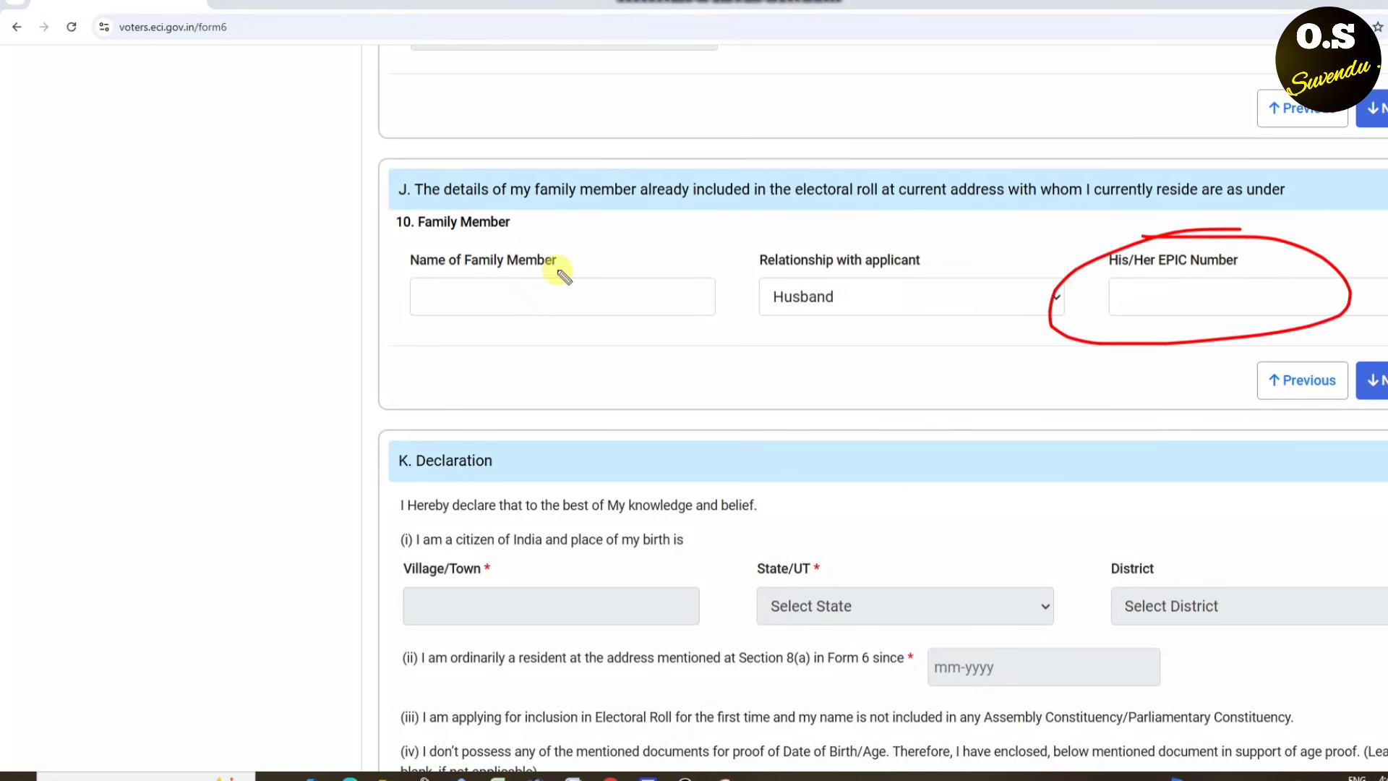
mouse_move(517, 240)
mouse_down()
mouse_move(400, 300)
mouse_move(564, 244)
mouse_up()
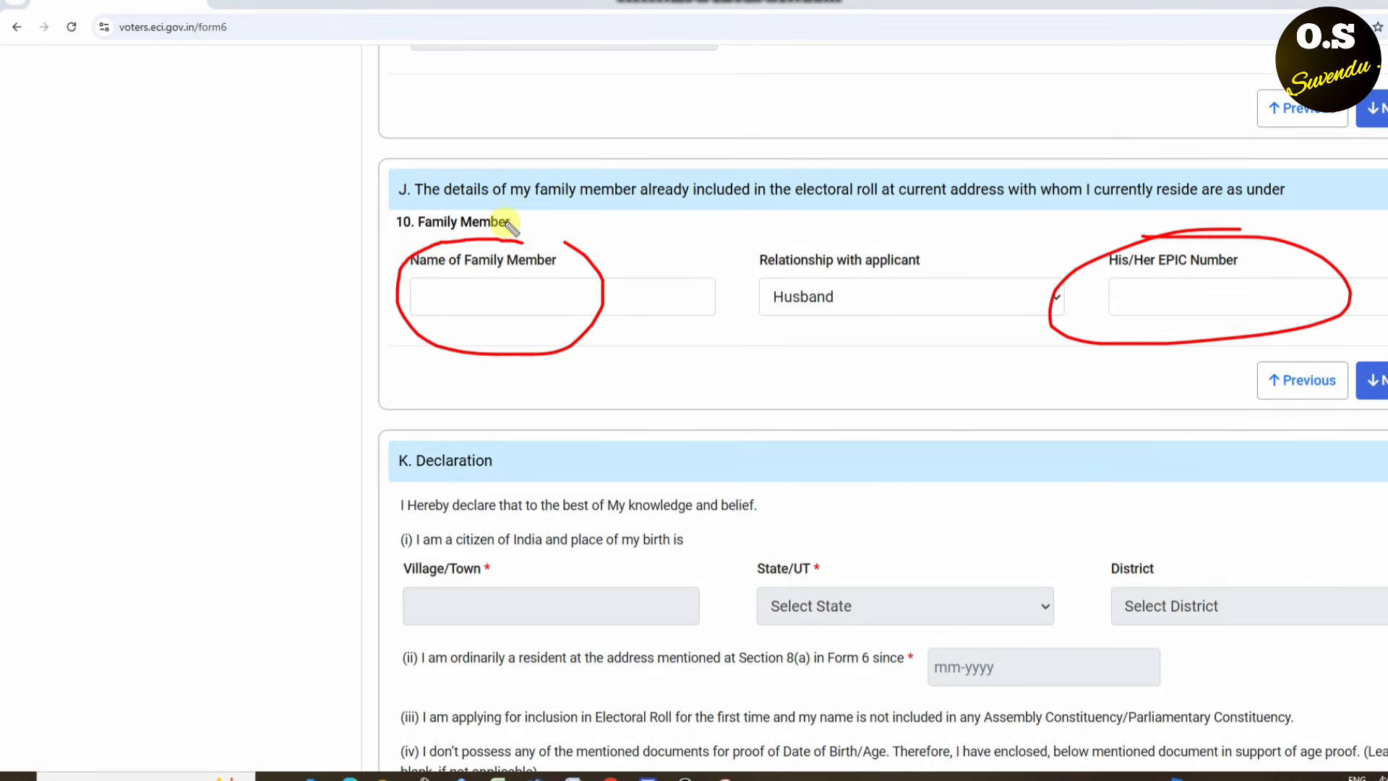
mouse_move(433, 304)
mouse_down()
mouse_move(466, 367)
mouse_move(921, 212)
mouse_up()
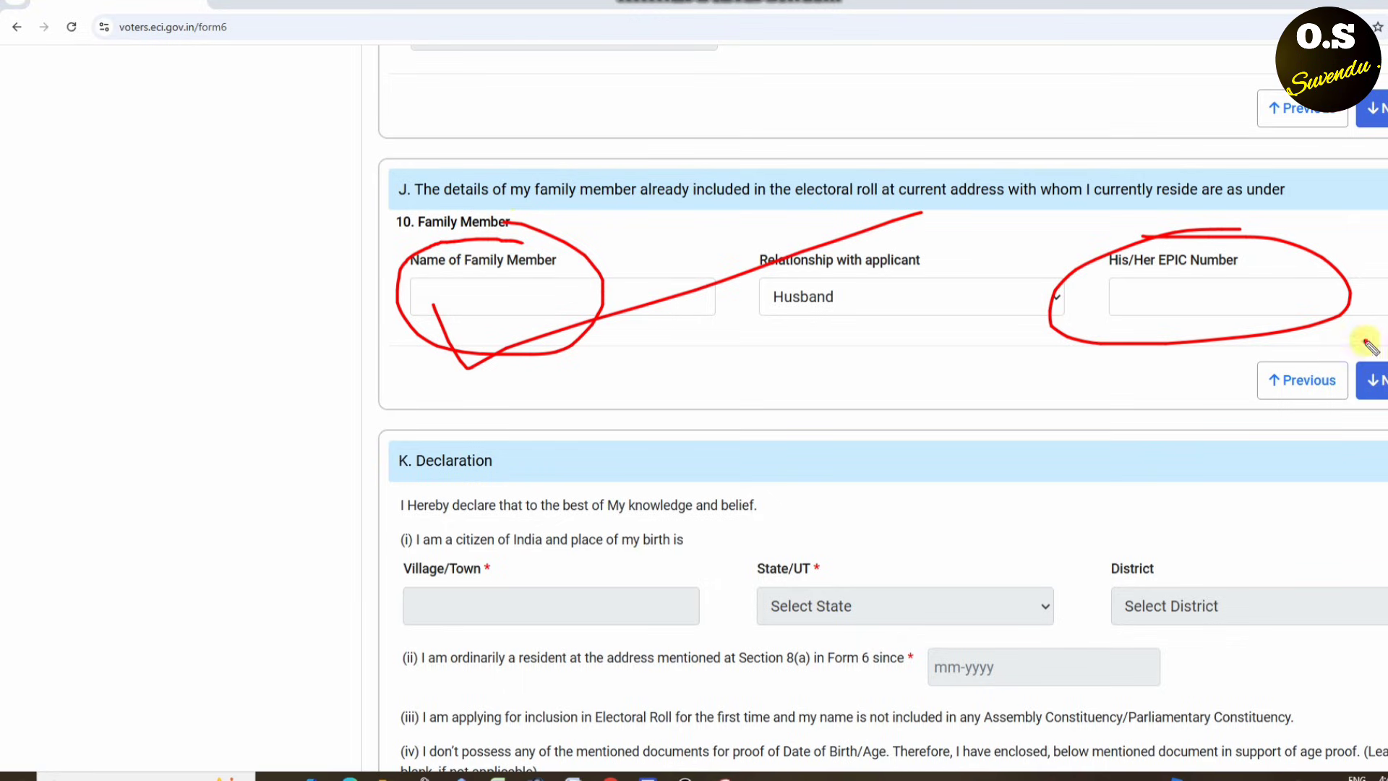
mouse_move(1377, 334)
mouse_down()
mouse_move(1386, 439)
mouse_move(1346, 409)
mouse_up()
key(Escape)
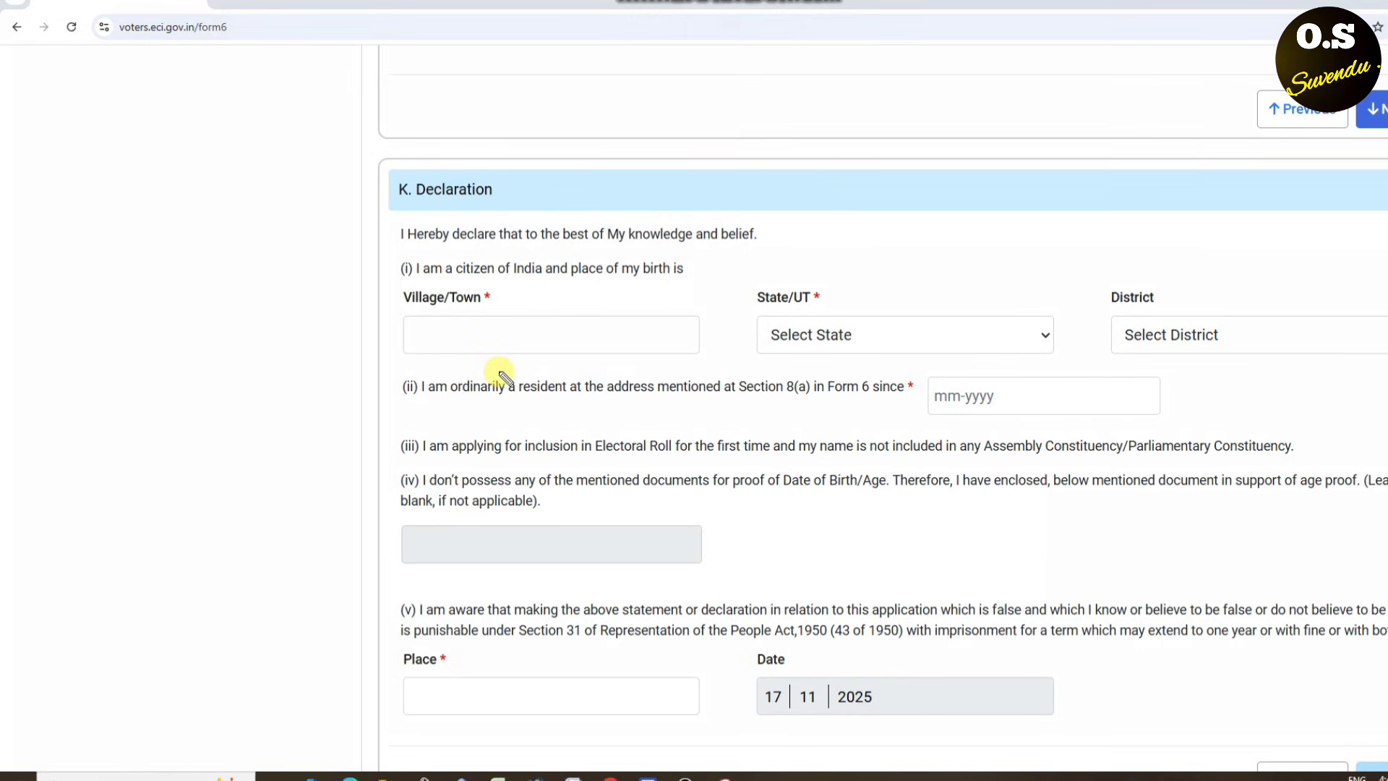
- Set the birthplace State/UT to West Bengal
mouse_move(526, 306)
mouse_down()
mouse_move(470, 308)
mouse_move(502, 312)
mouse_up()
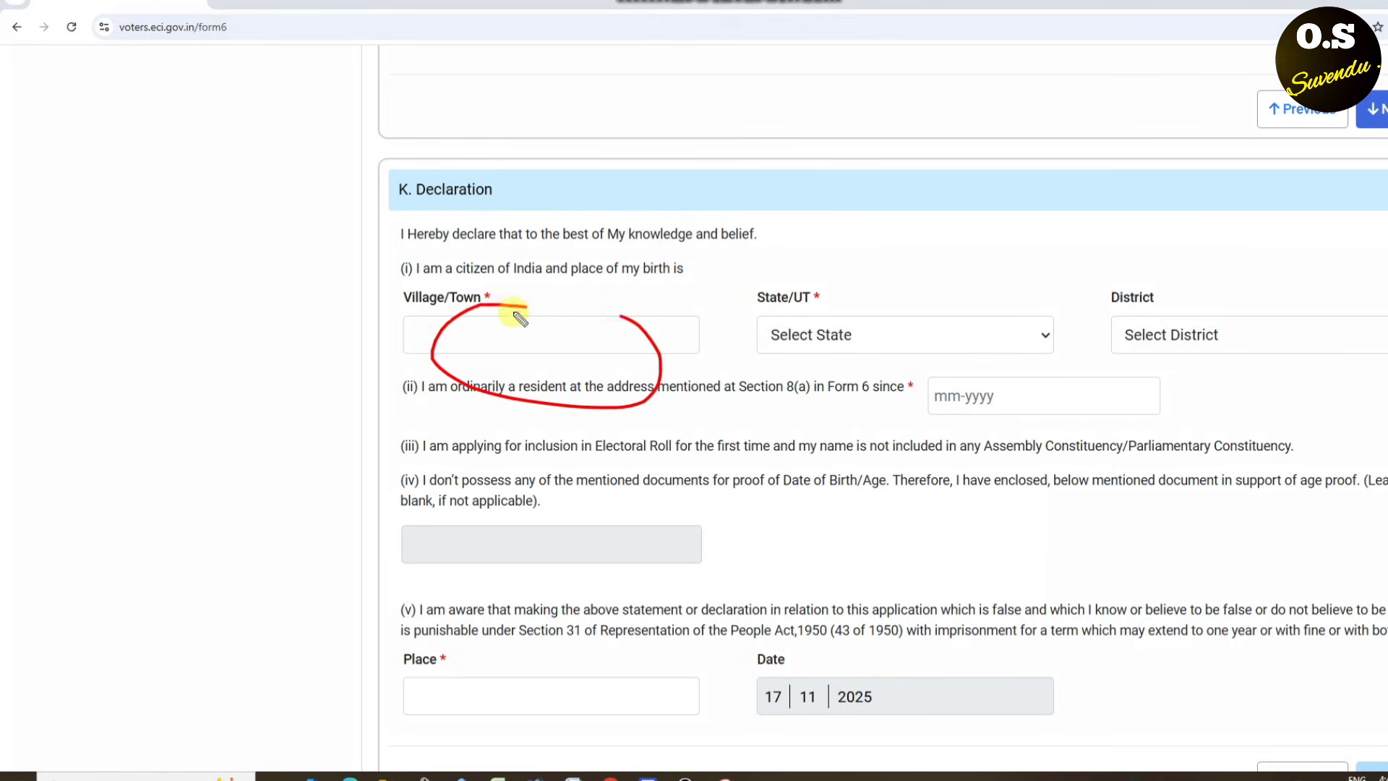
drag(835, 290, 739, 316)
key(Escape)
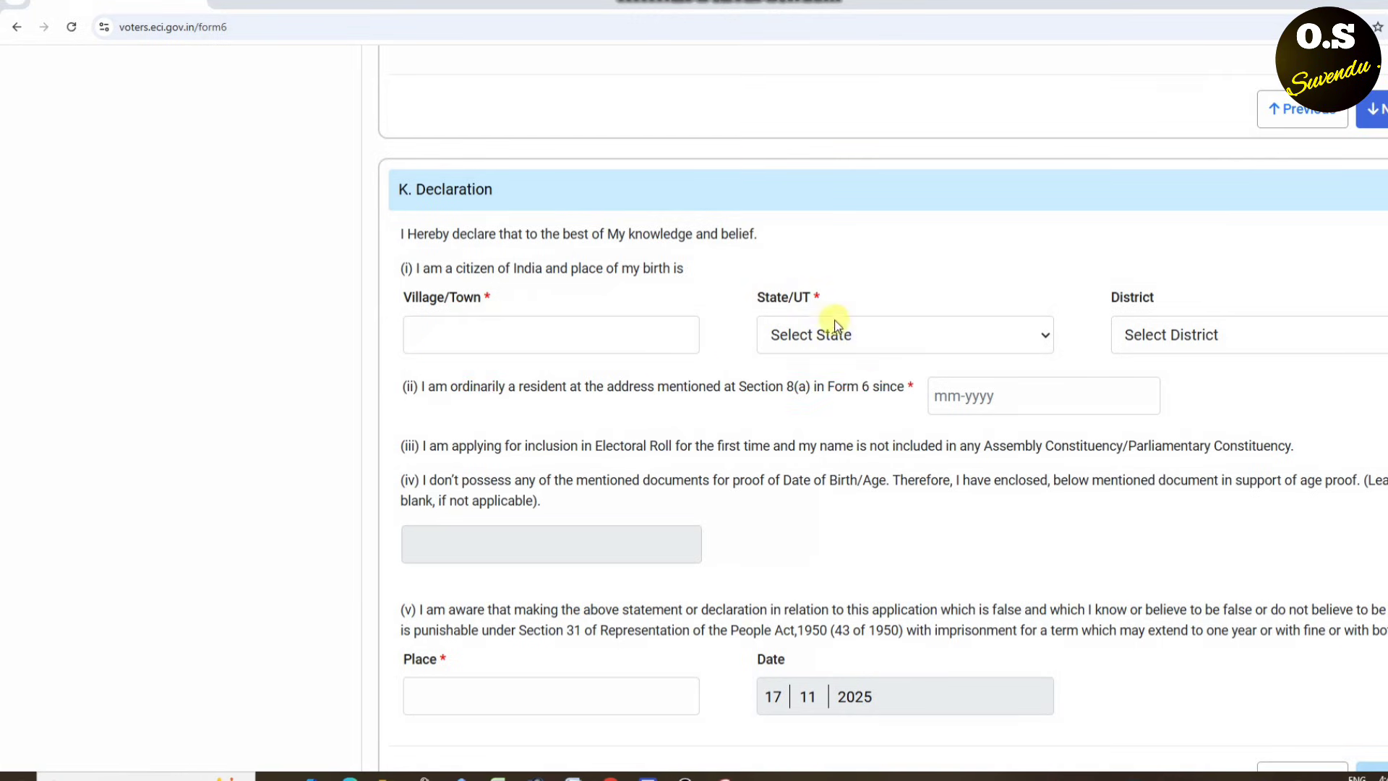
click(831, 334)
scroll(852, 722, down, 7)
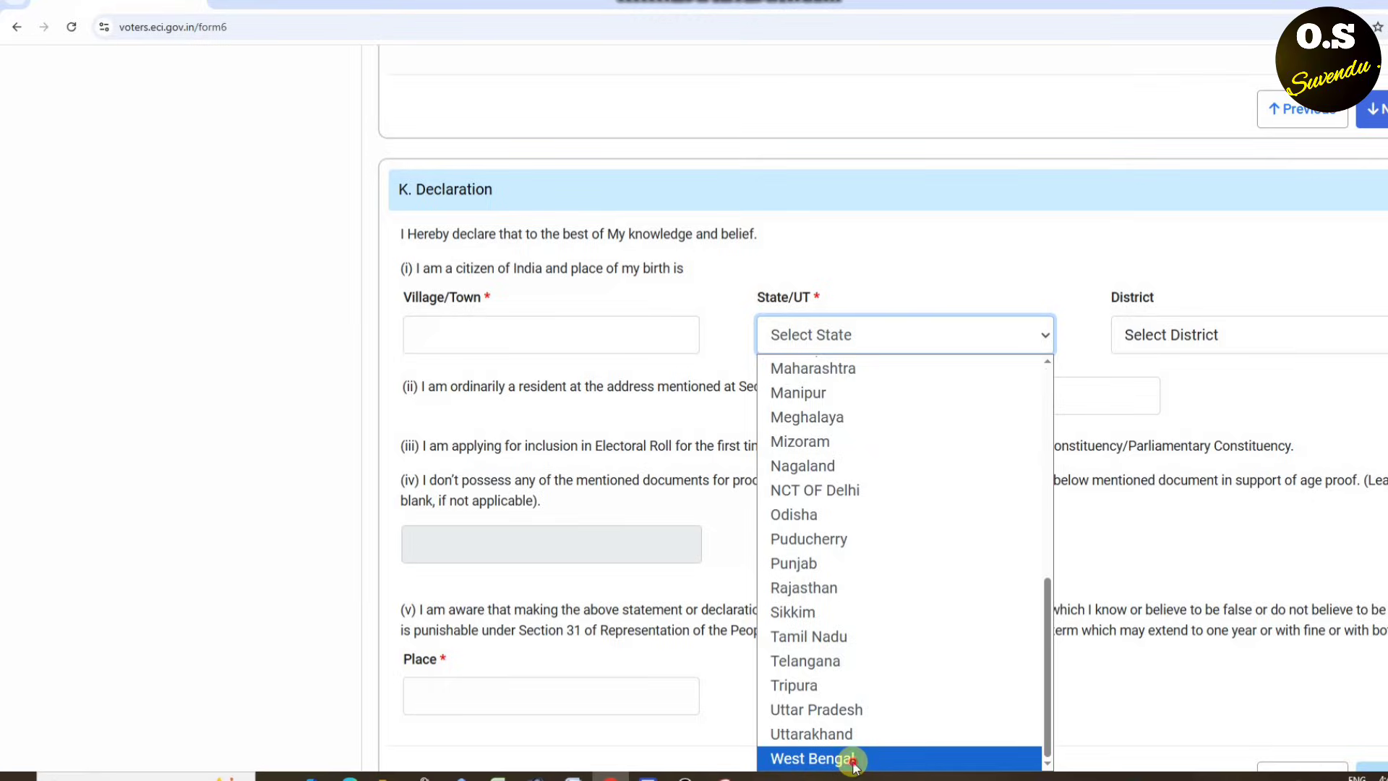
click(855, 759)
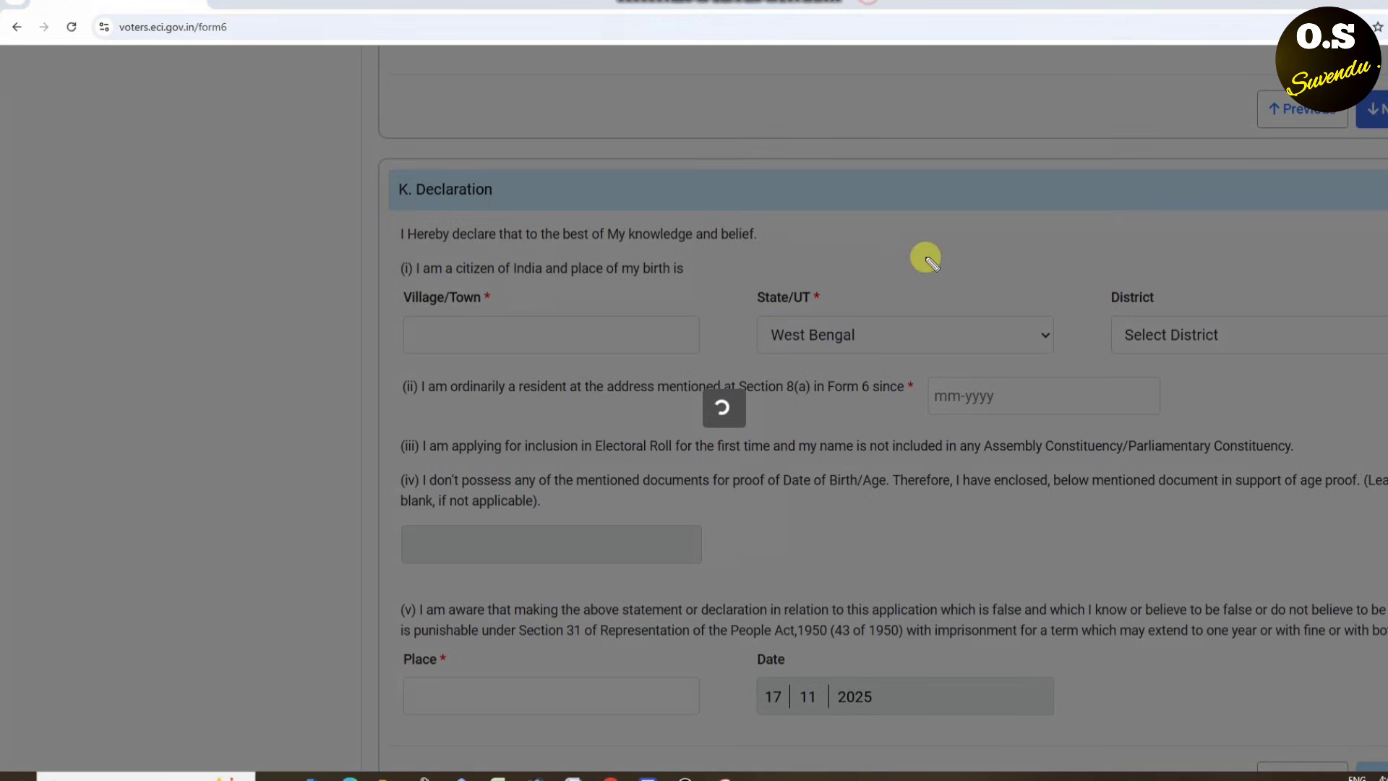
- Choose SOUTH 24 PARGANAS as the birth district
mouse_move(1284, 267)
mouse_down()
mouse_move(1087, 294)
mouse_move(1137, 232)
mouse_up()
key(Escape)
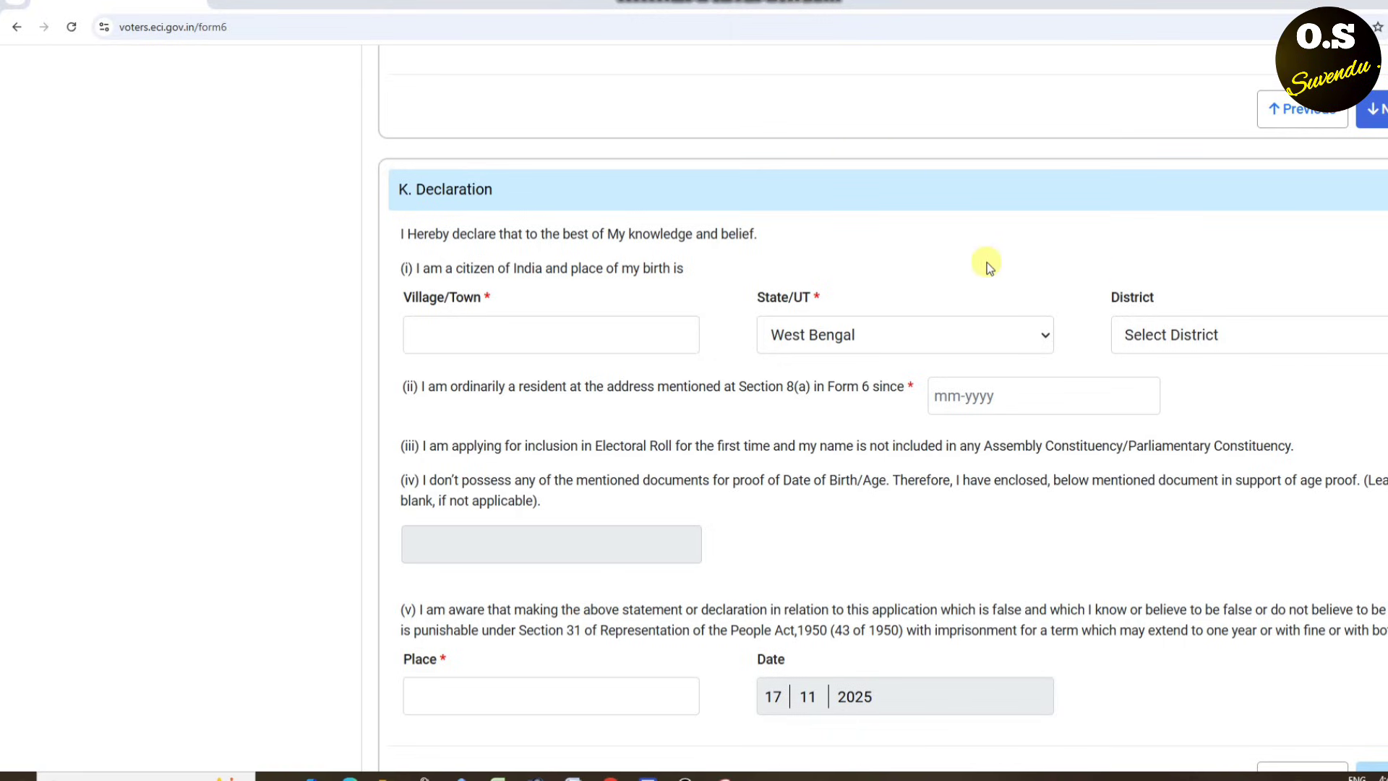
click(1194, 354)
scroll(1156, 506, down, 3)
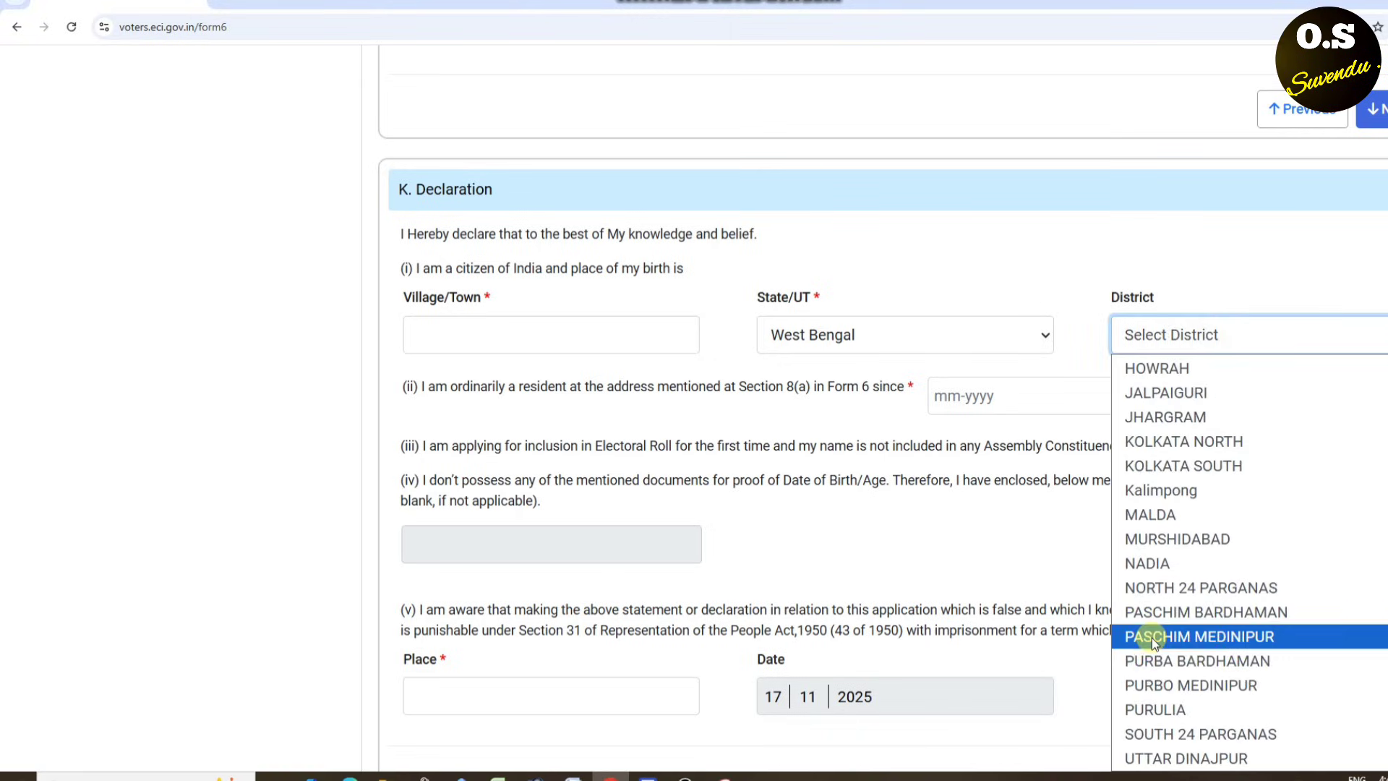
click(1199, 736)
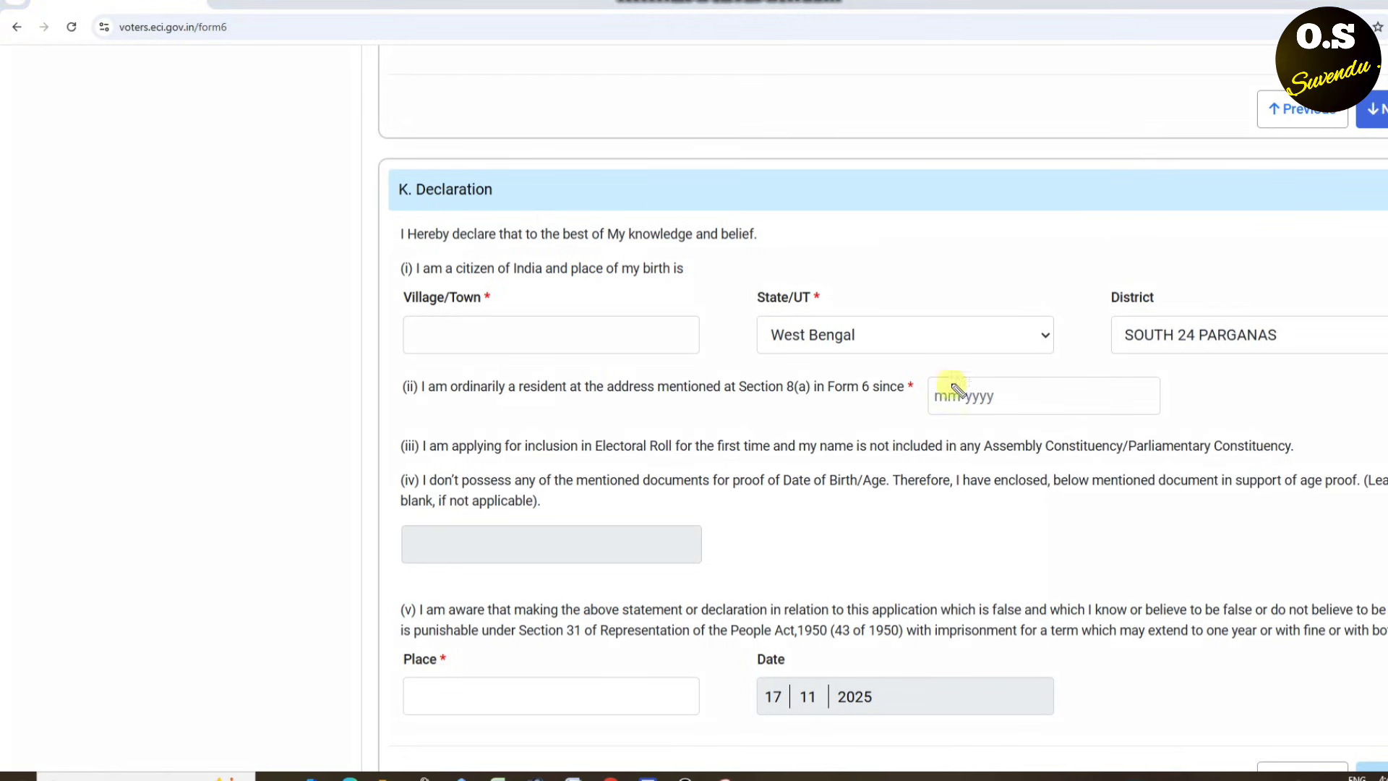
- Set the ordinarily-resident-since date to 11-2025 (November 2025) and bring the Captcha section into view
mouse_move(1043, 369)
mouse_down()
mouse_move(920, 369)
mouse_move(1168, 511)
mouse_move(1075, 384)
mouse_move(931, 357)
mouse_up()
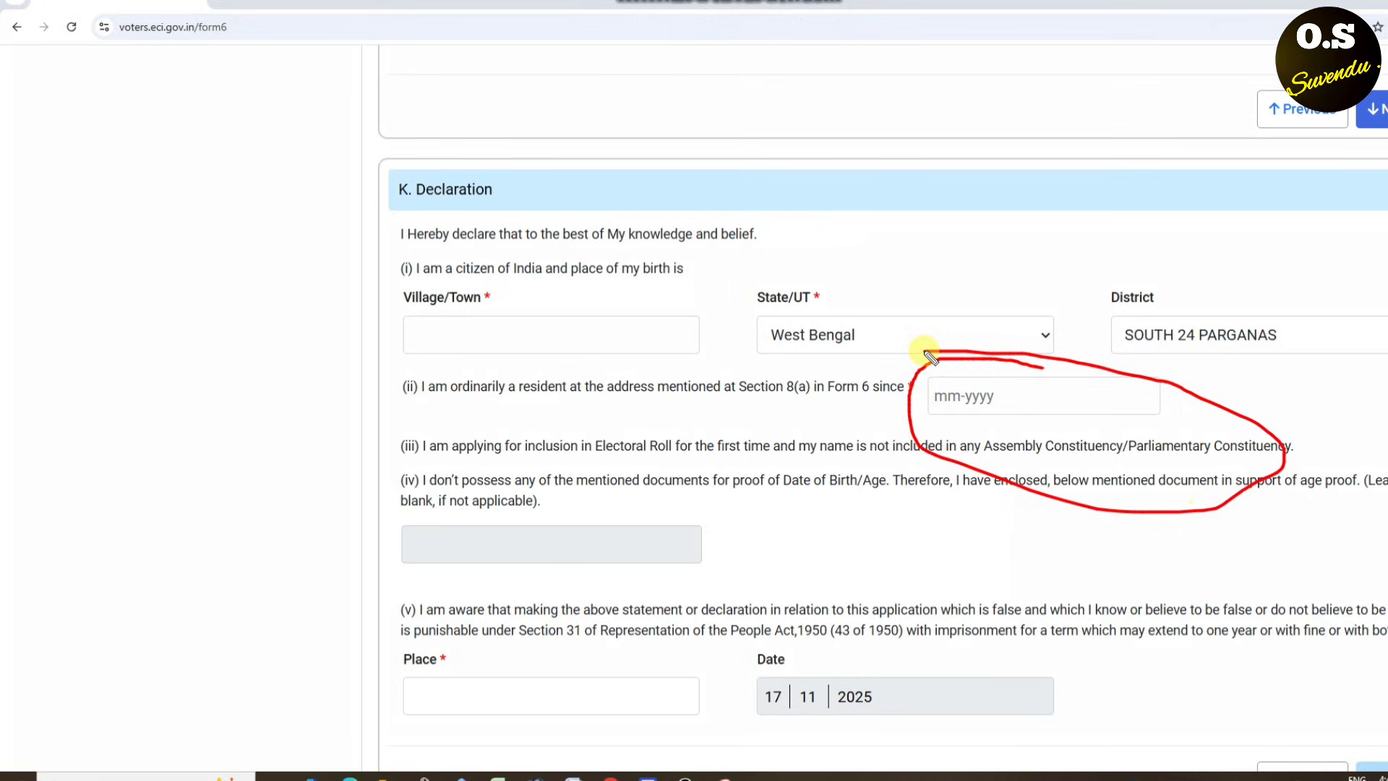
click(1012, 397)
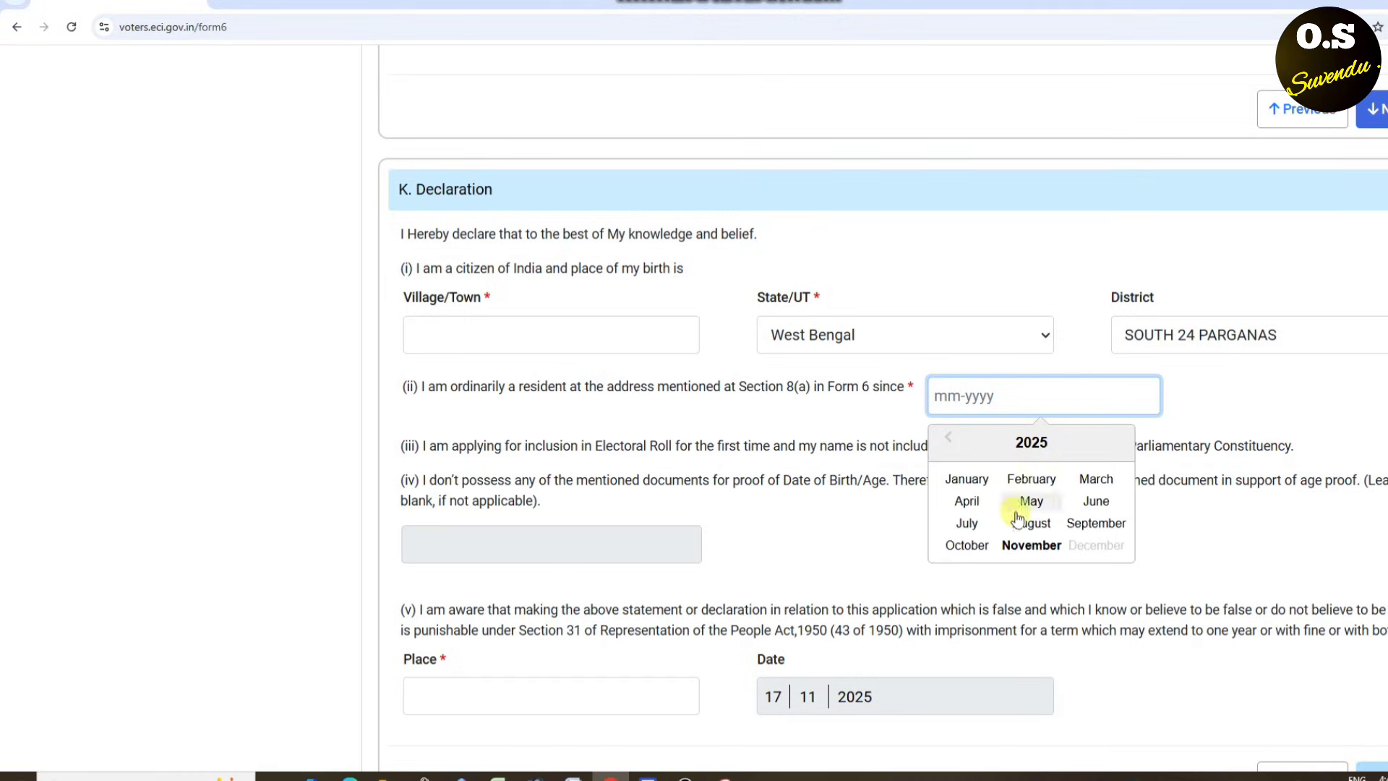
click(1014, 549)
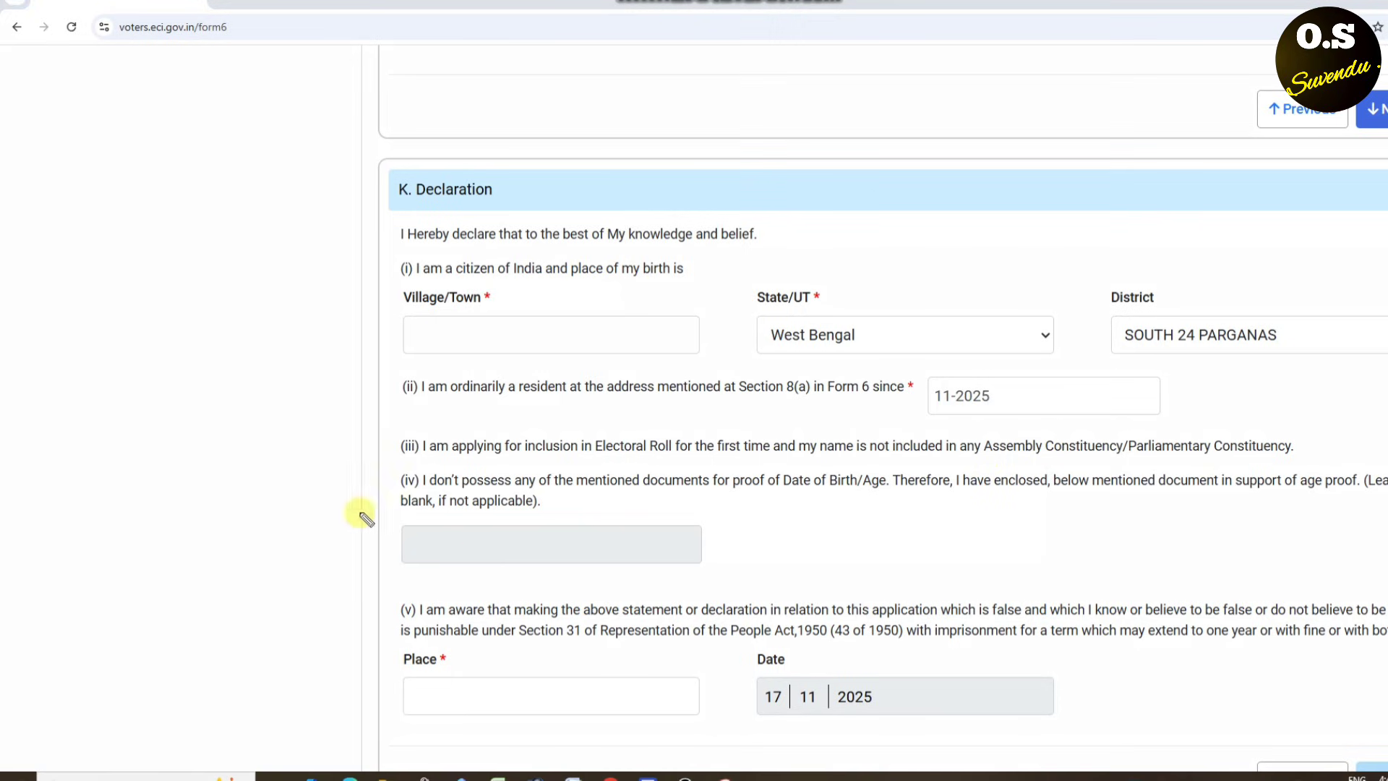
mouse_move(622, 518)
mouse_down()
mouse_move(479, 507)
mouse_move(737, 520)
mouse_up()
scroll(669, 539, up, 4)
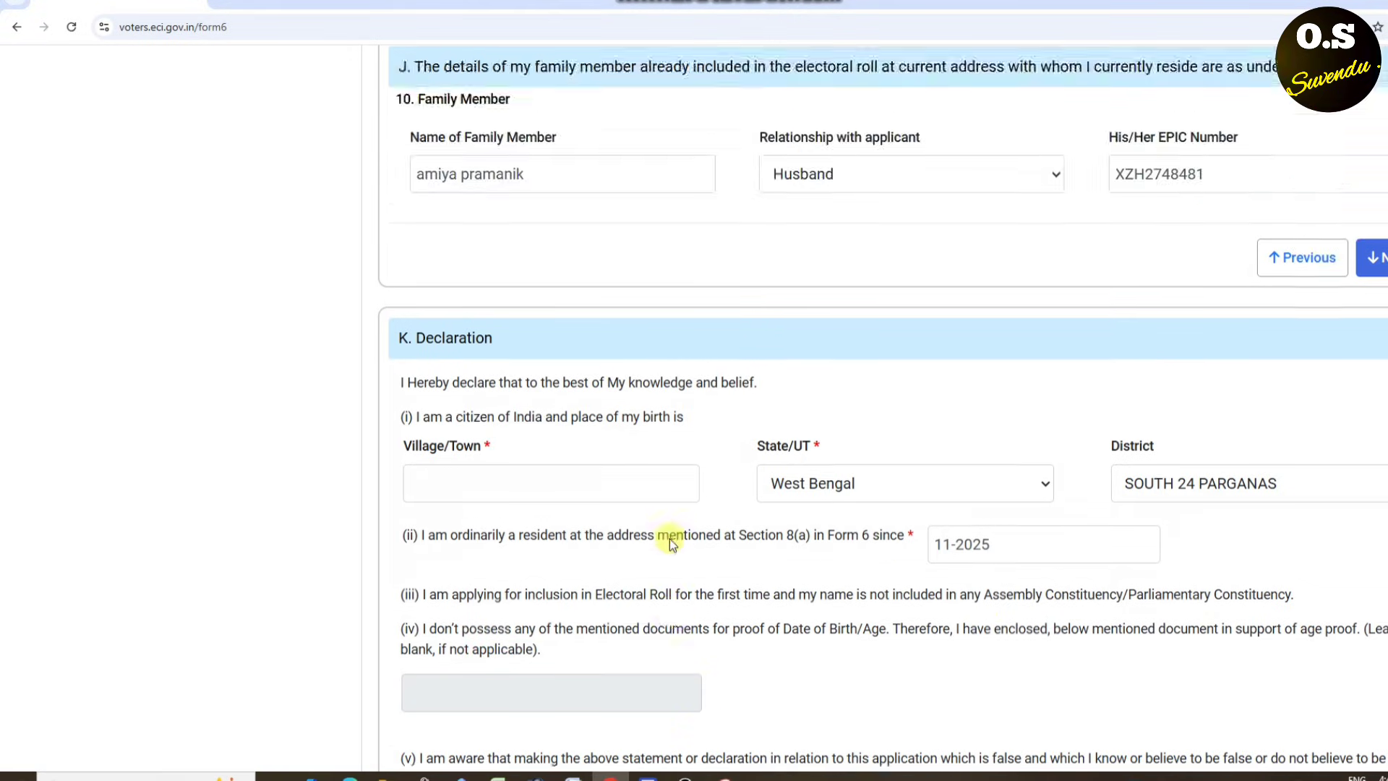
scroll(682, 513, down, 8)
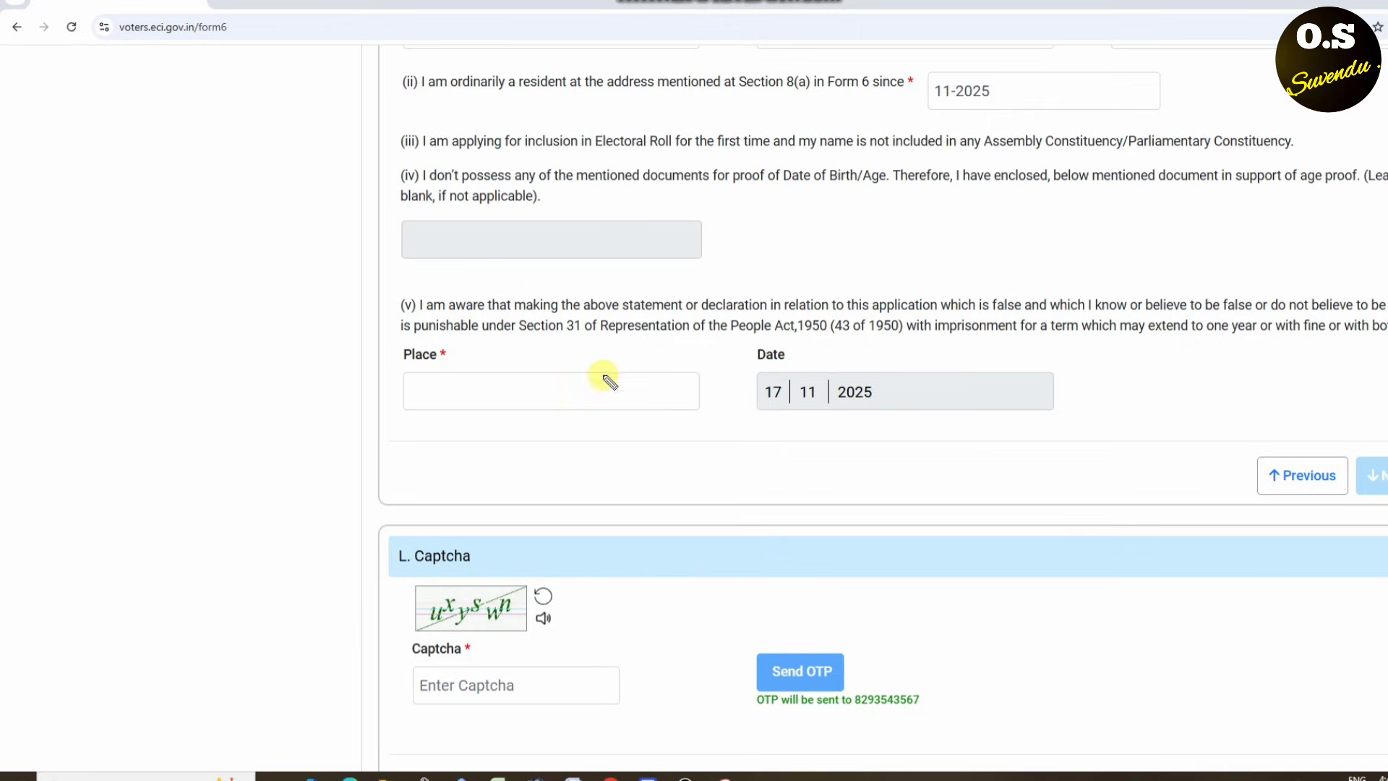
- Enter NARENDRAPUR as the place, fill in the captcha and request the mobile OTP
mouse_move(531, 350)
mouse_down()
mouse_move(434, 362)
mouse_move(545, 371)
mouse_move(459, 340)
mouse_move(443, 504)
mouse_move(477, 293)
mouse_move(483, 339)
mouse_up()
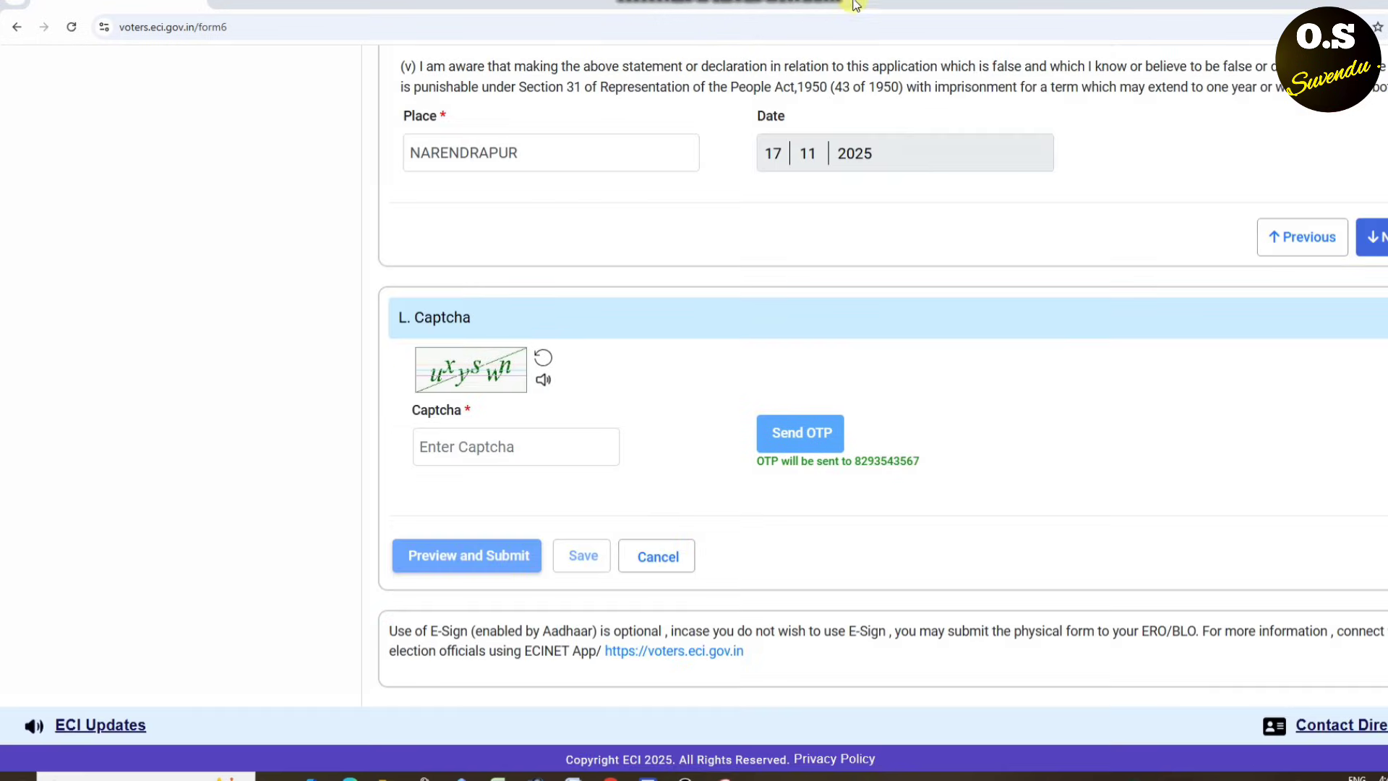
mouse_move(527, 331)
mouse_down()
mouse_move(675, 381)
mouse_move(480, 330)
mouse_up()
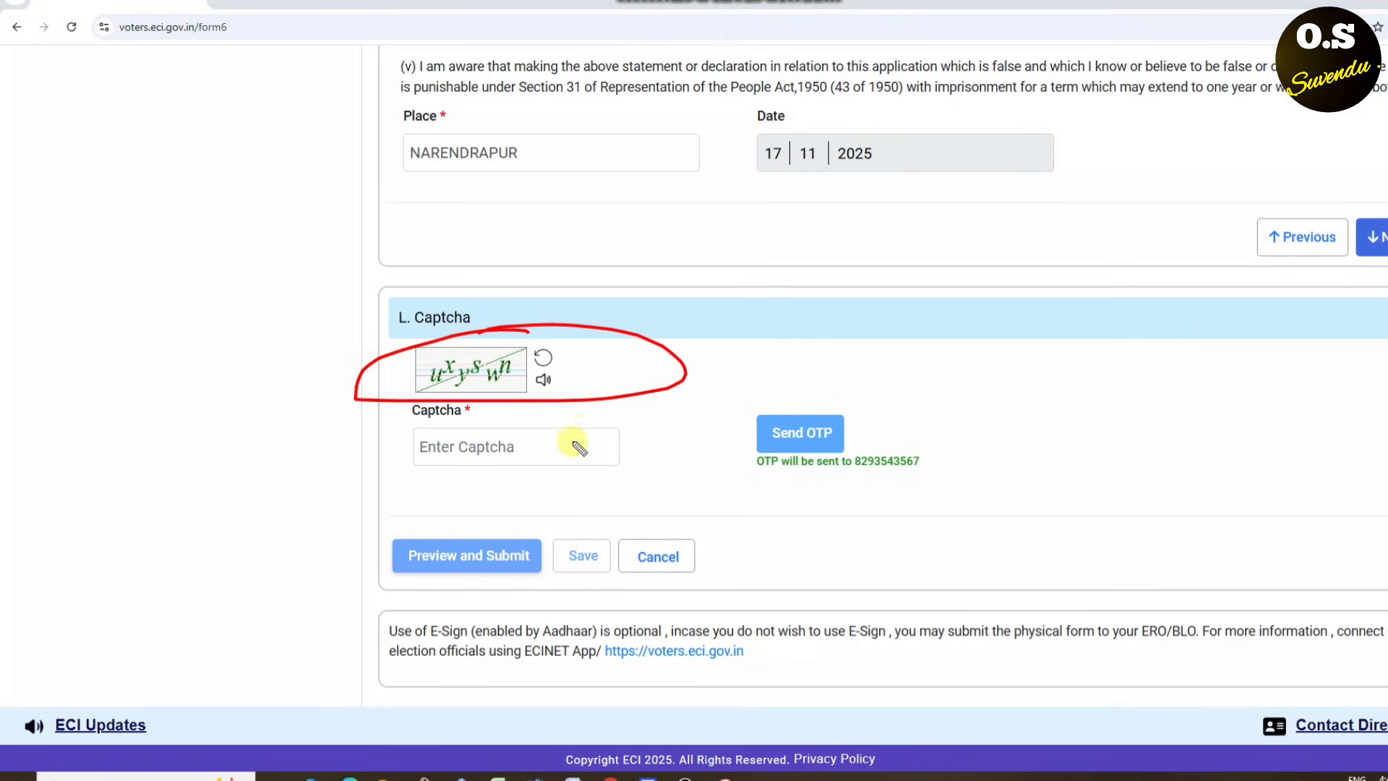
drag(566, 406, 530, 521)
drag(646, 493, 553, 433)
mouse_move(903, 410)
mouse_down()
mouse_move(985, 443)
mouse_move(848, 390)
mouse_up()
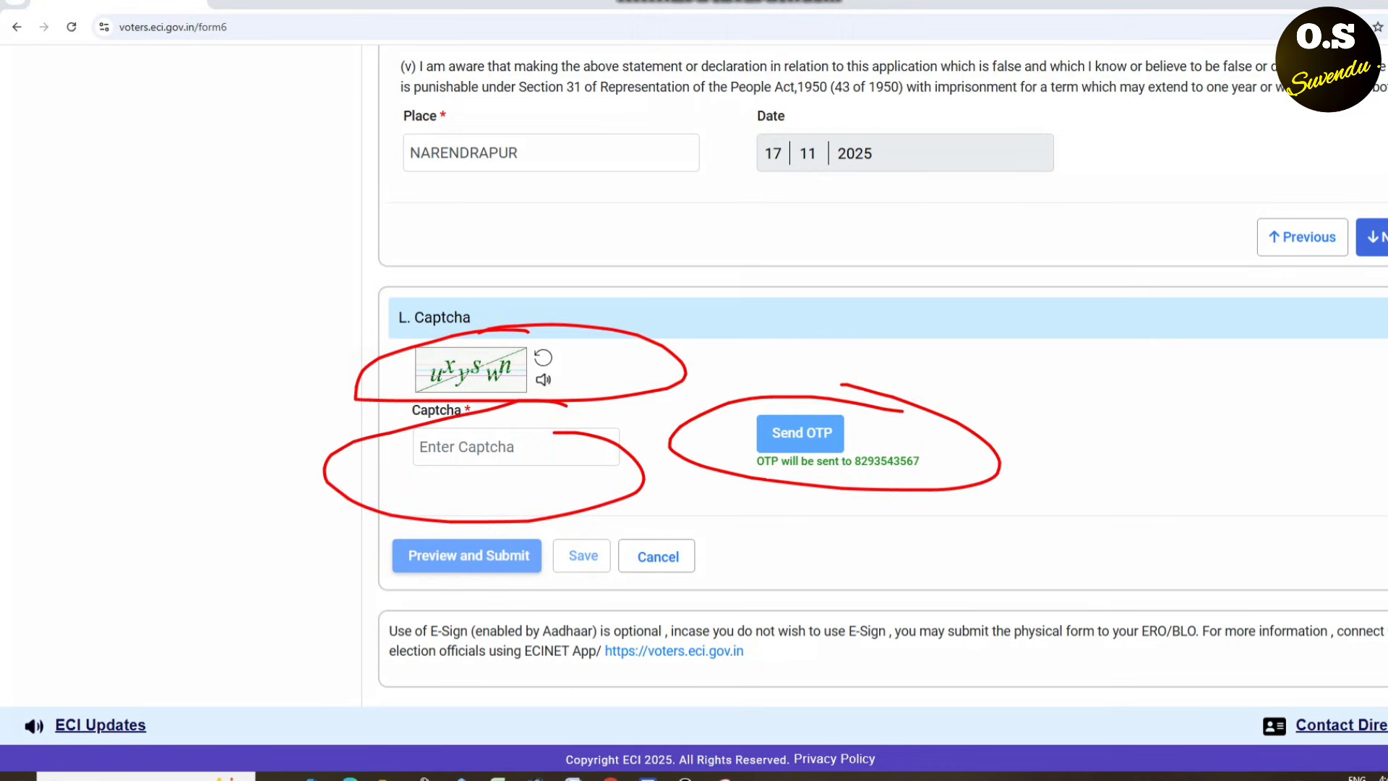
click(734, 25)
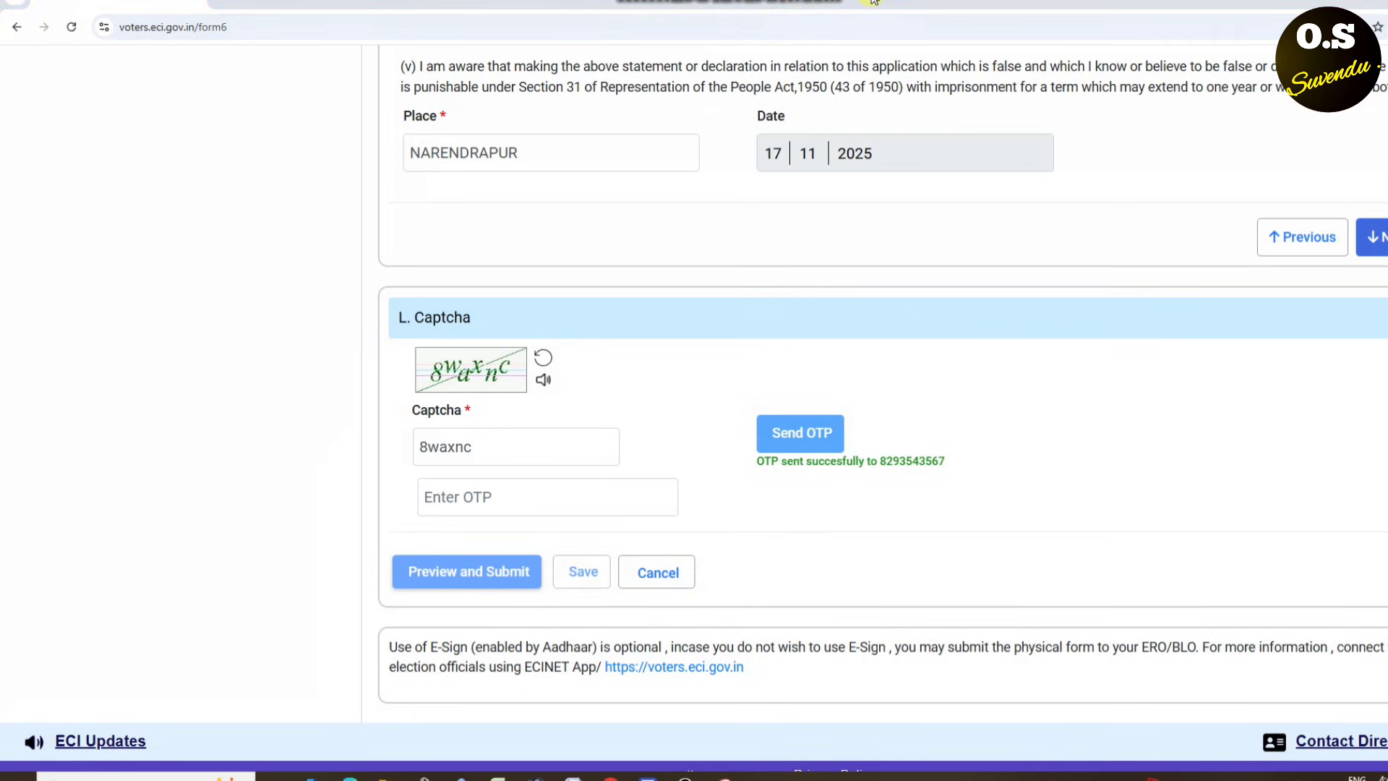
mouse_move(620, 484)
mouse_down()
mouse_move(576, 479)
mouse_move(571, 527)
mouse_move(535, 473)
mouse_up()
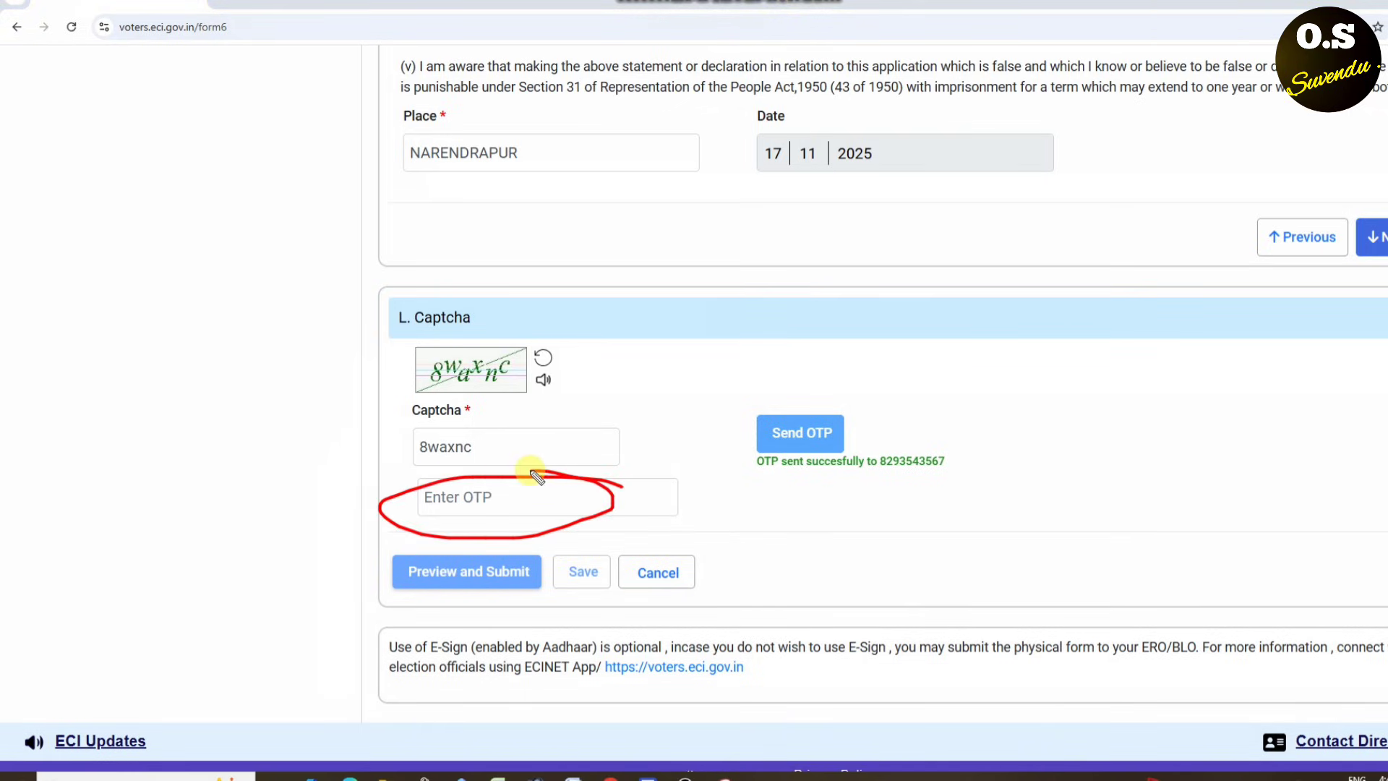
mouse_move(443, 567)
mouse_down()
mouse_move(511, 597)
mouse_move(443, 533)
mouse_up()
key(Escape)
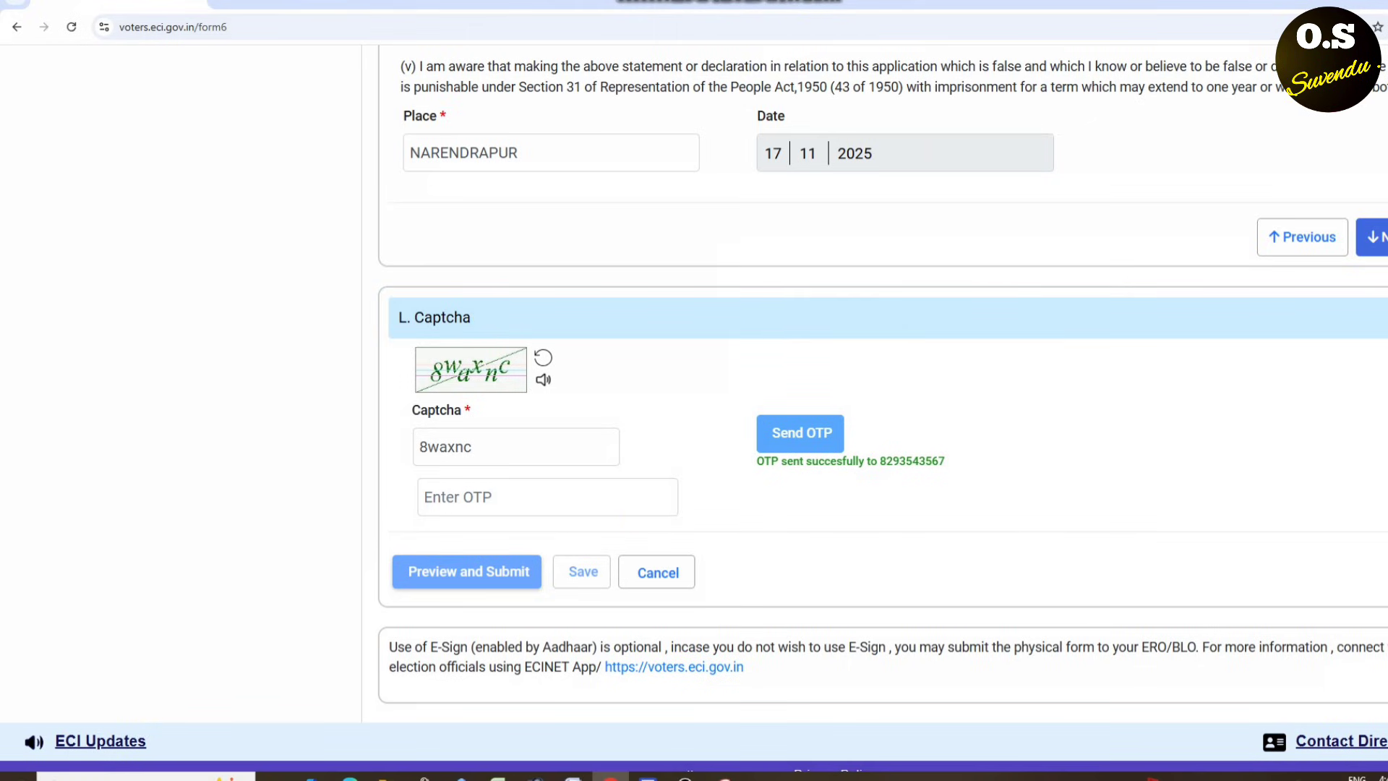
- Paste the received mobile OTP and open the Form 6 preview
key(ctrl+v)
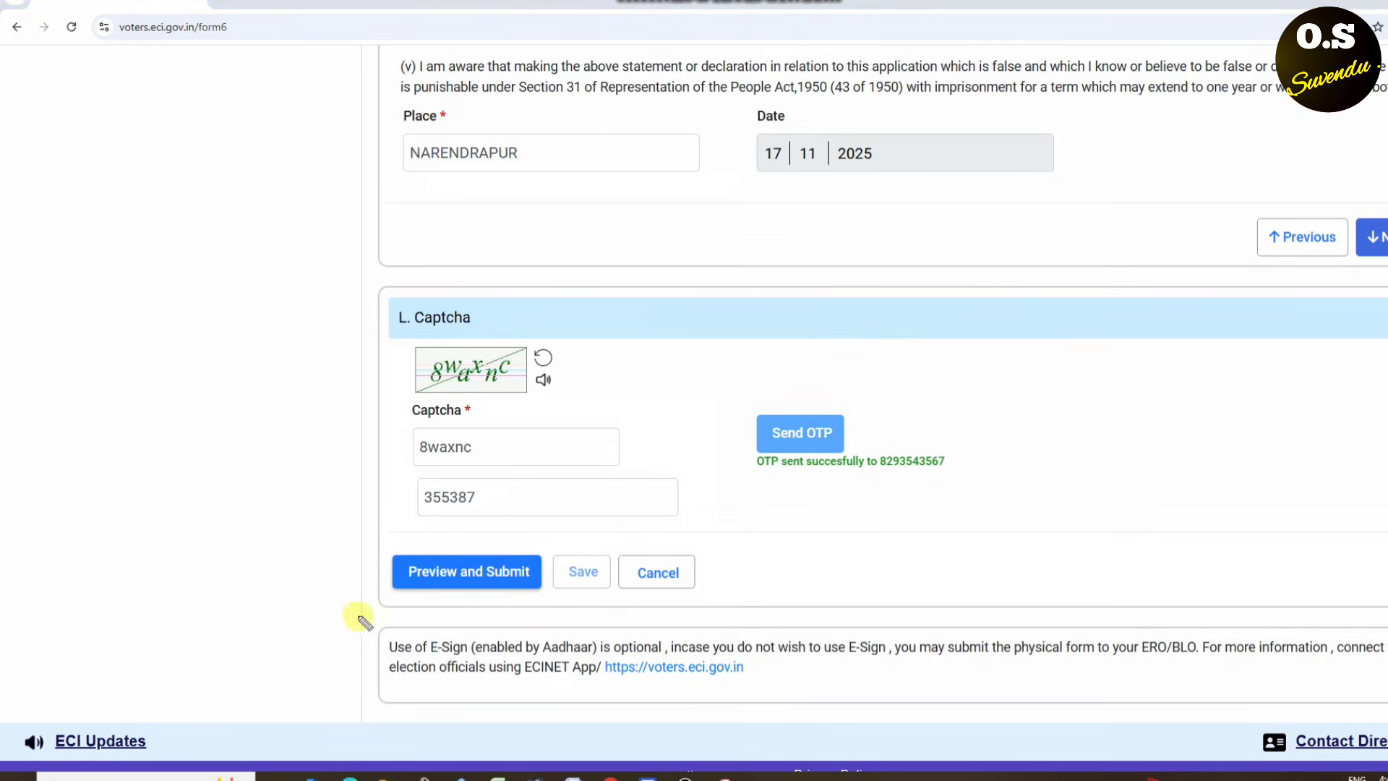
mouse_move(468, 558)
mouse_down()
mouse_move(391, 630)
mouse_move(335, 508)
mouse_up()
key(Escape)
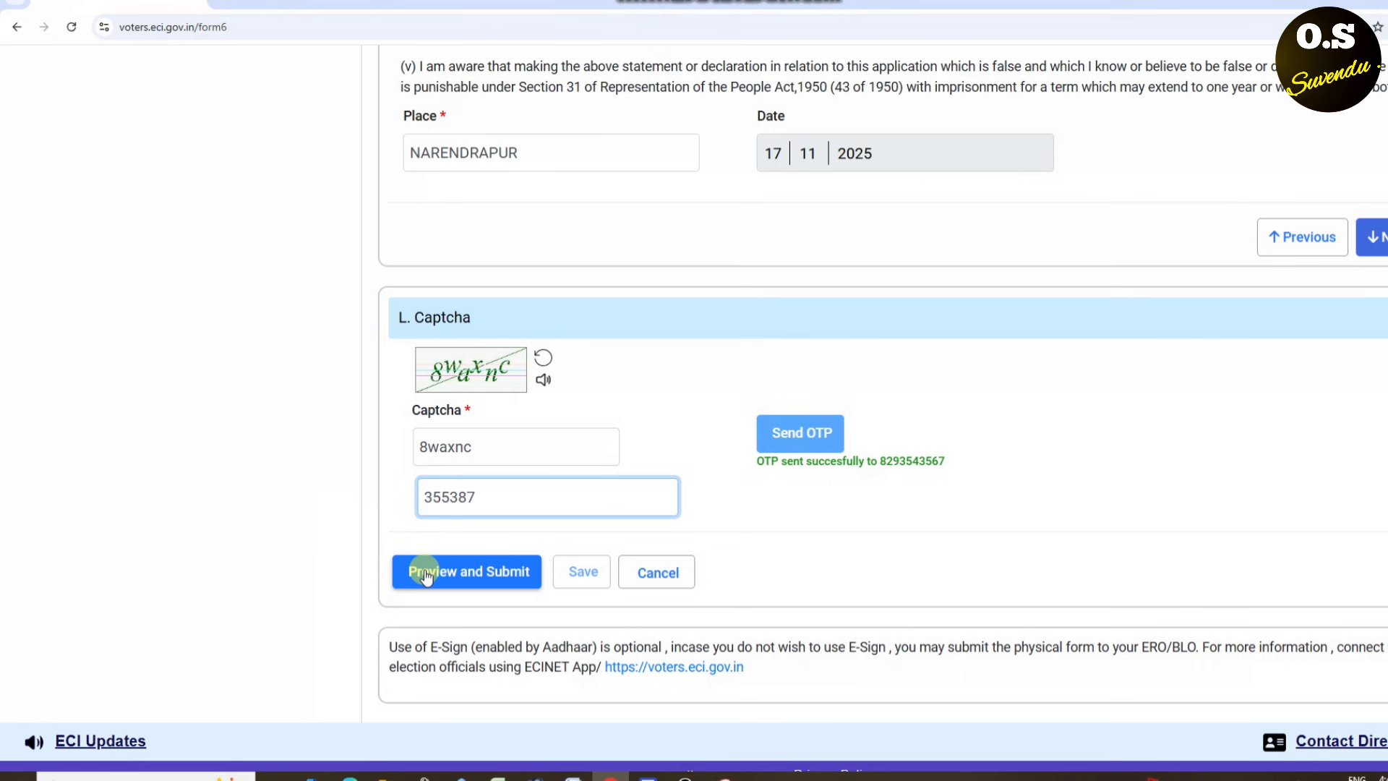
click(425, 571)
- Review the Form 6 preview, choose eSign & Submit and confirm with YES
scroll(731, 495, down, 15)
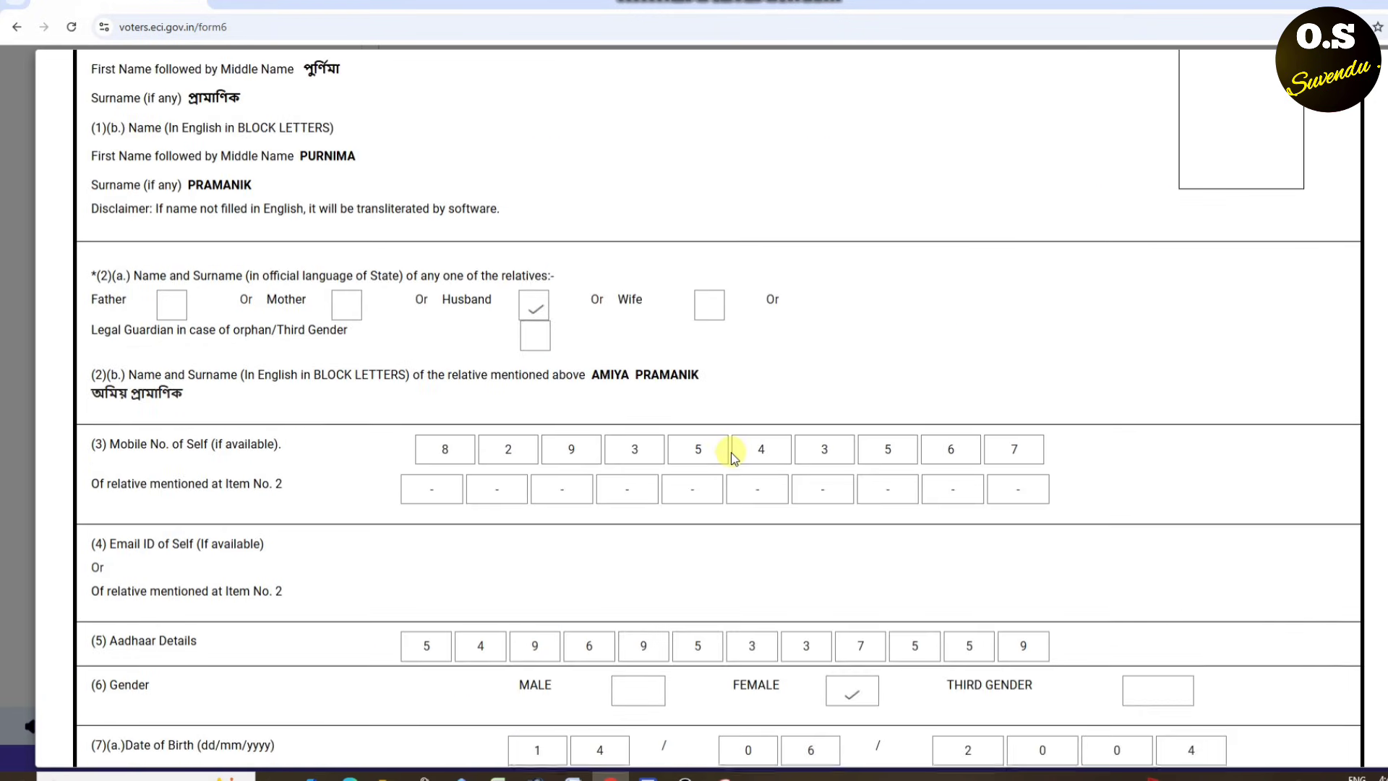
scroll(730, 447, down, 6)
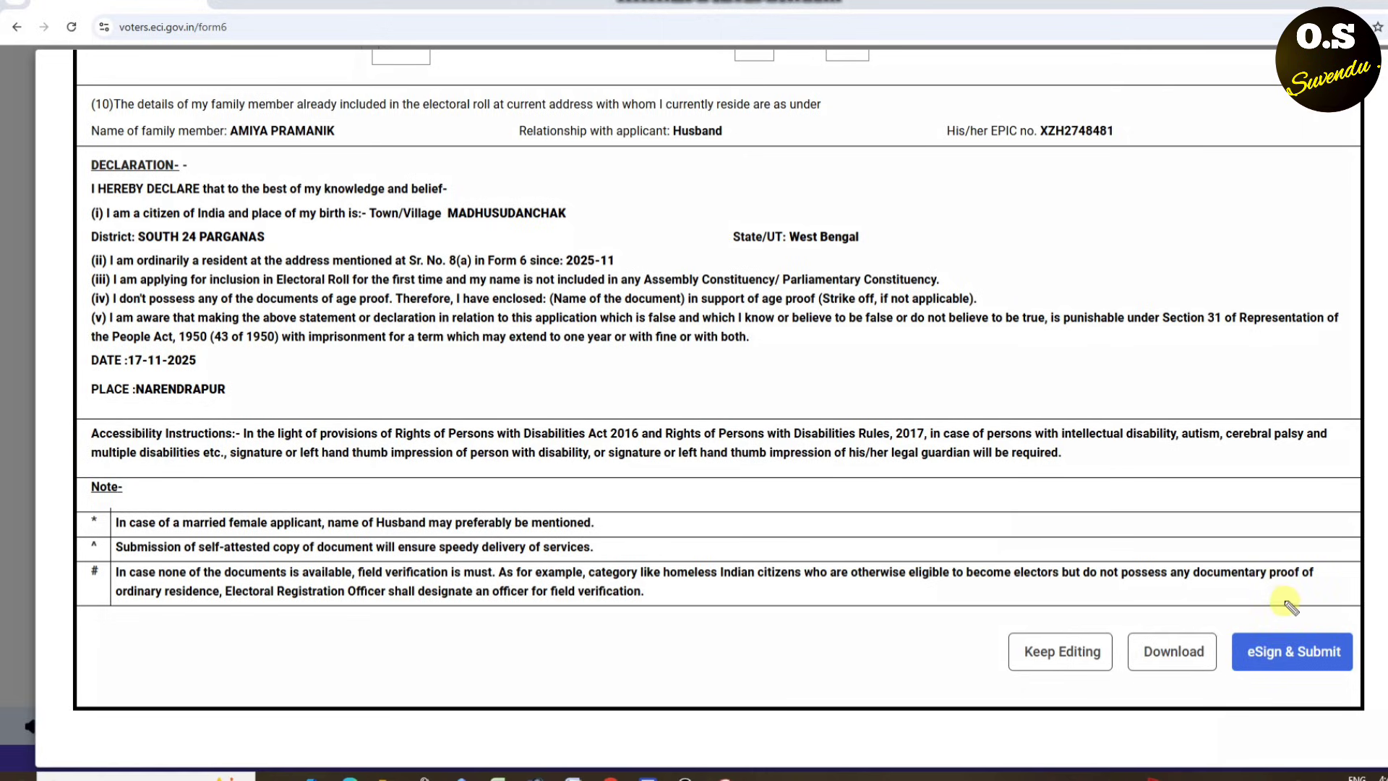
mouse_move(1285, 602)
mouse_down()
mouse_move(1238, 638)
mouse_move(1265, 700)
mouse_up()
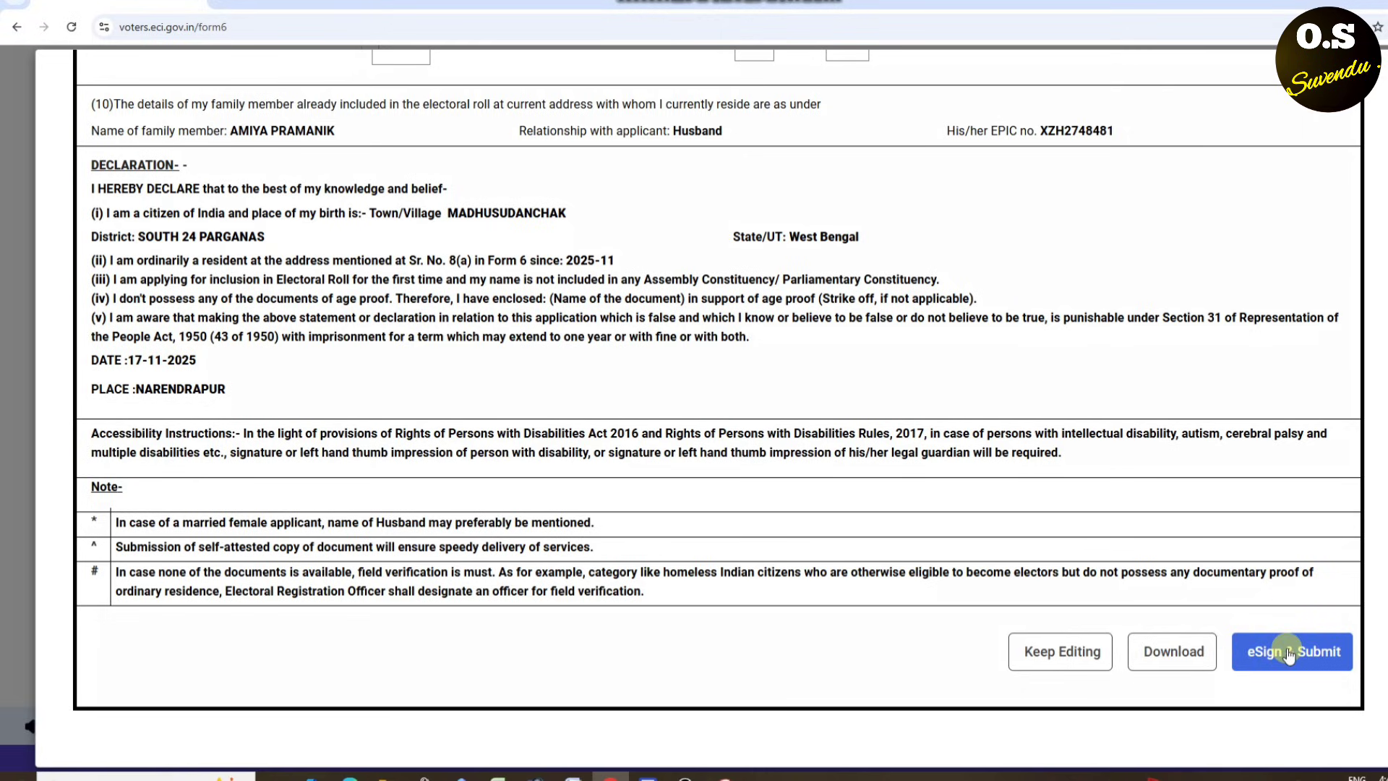
click(1287, 652)
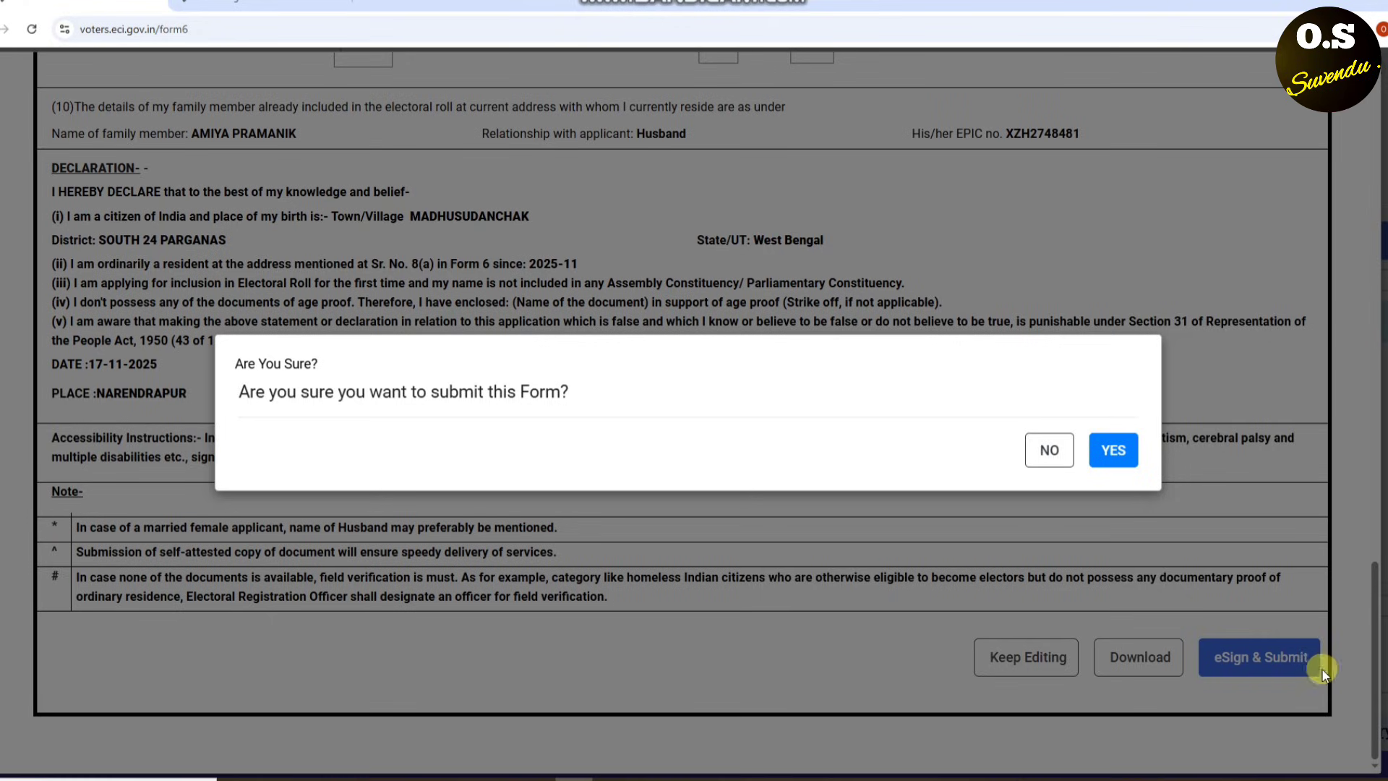
click(1114, 452)
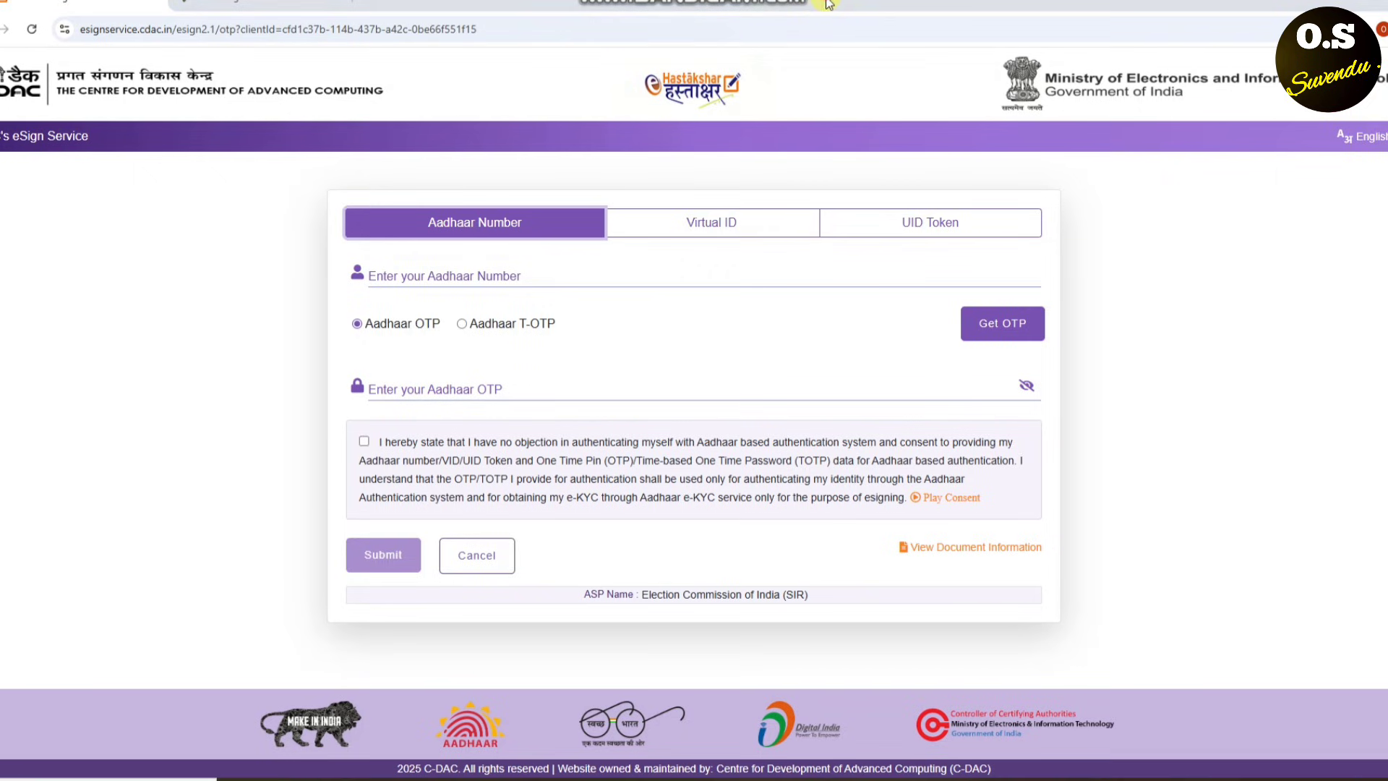
- Go over the C-DAC eSign page's Aadhaar Number tab, Get OTP and Submit options
drag(492, 168, 521, 177)
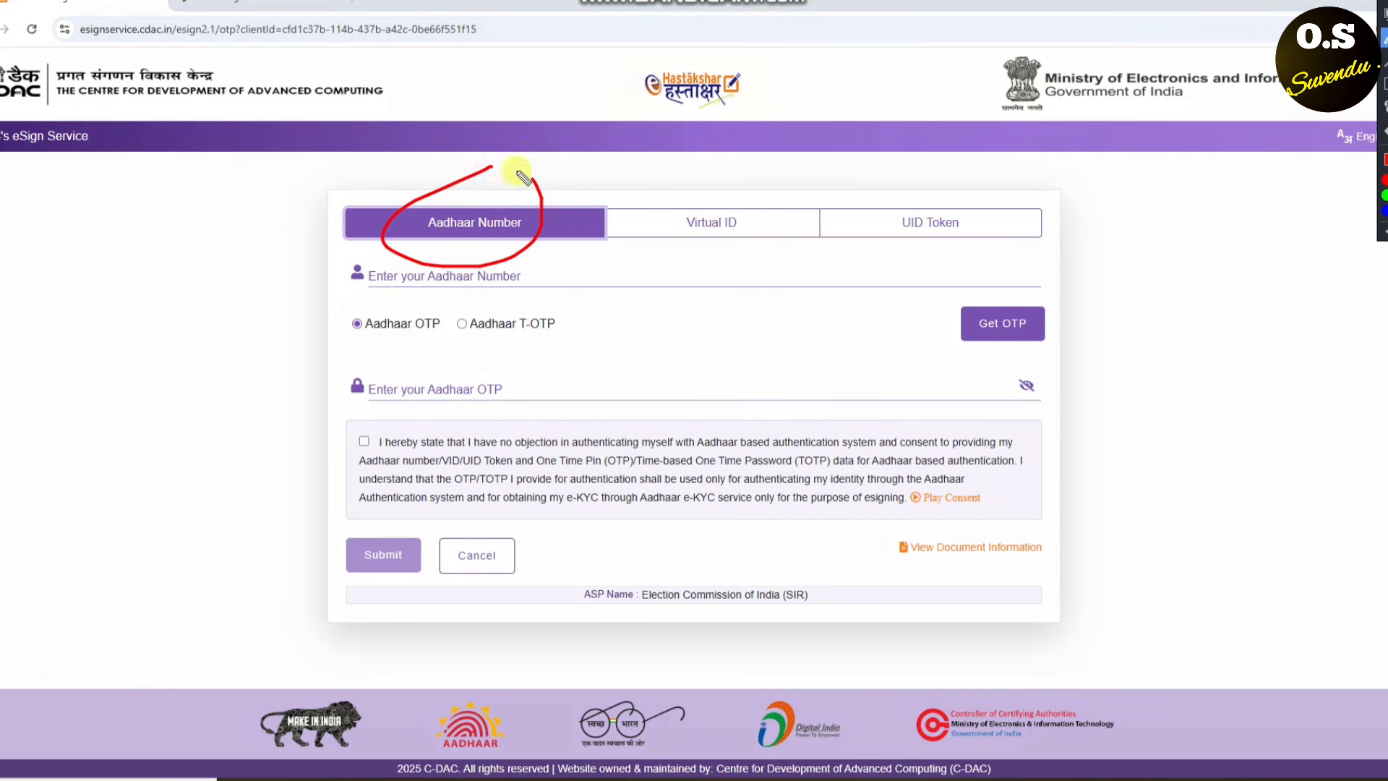
mouse_move(469, 276)
mouse_down()
mouse_move(405, 271)
mouse_move(482, 264)
mouse_up()
drag(978, 298, 1001, 294)
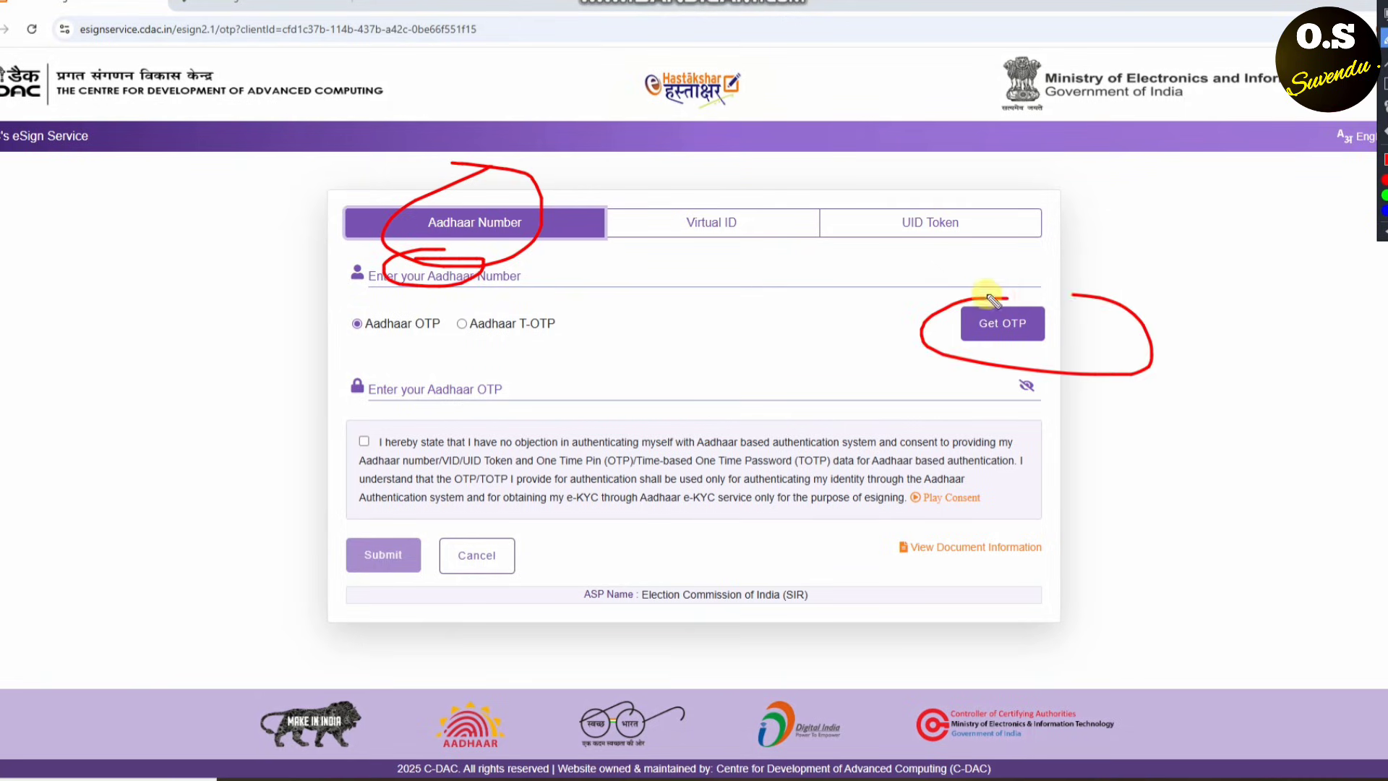
drag(489, 364, 572, 377)
mouse_move(402, 521)
mouse_down()
mouse_move(392, 601)
mouse_move(361, 508)
mouse_up()
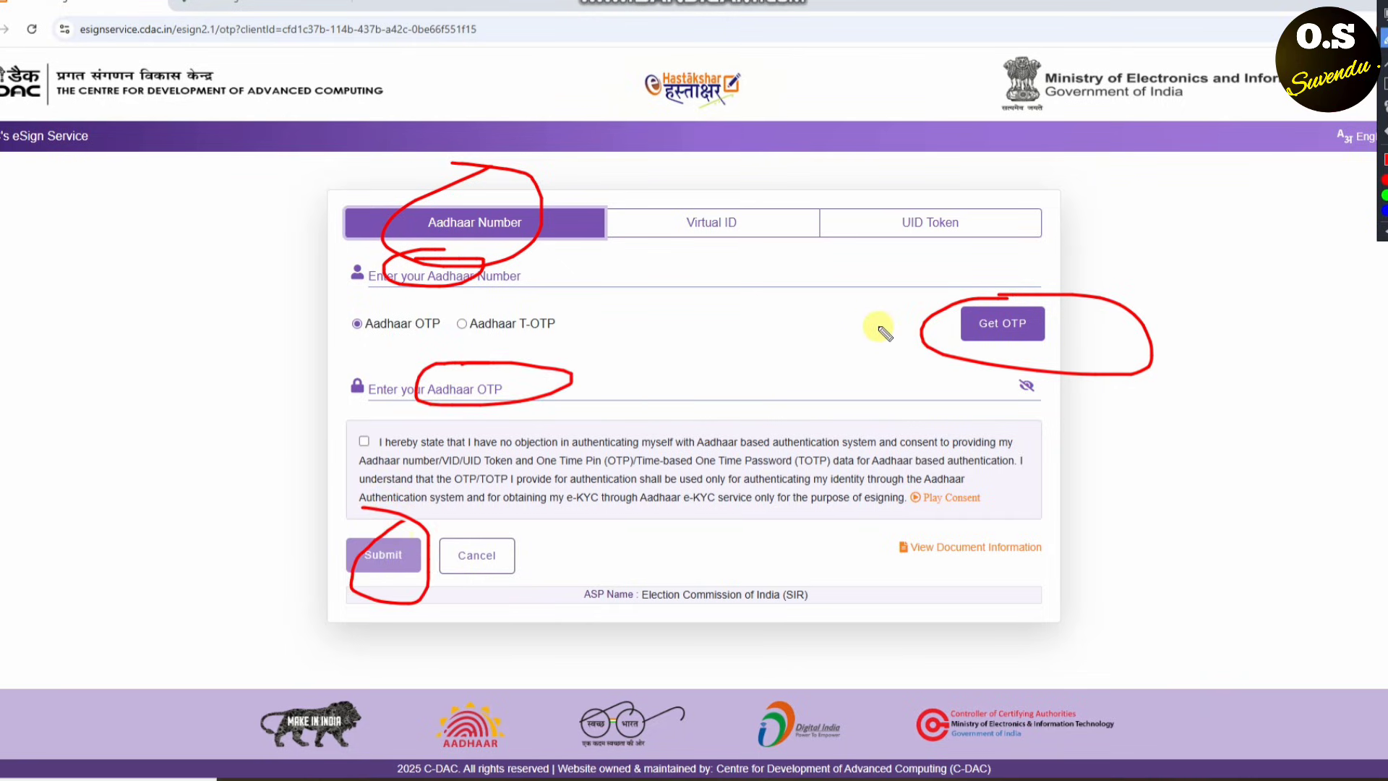
key(Escape)
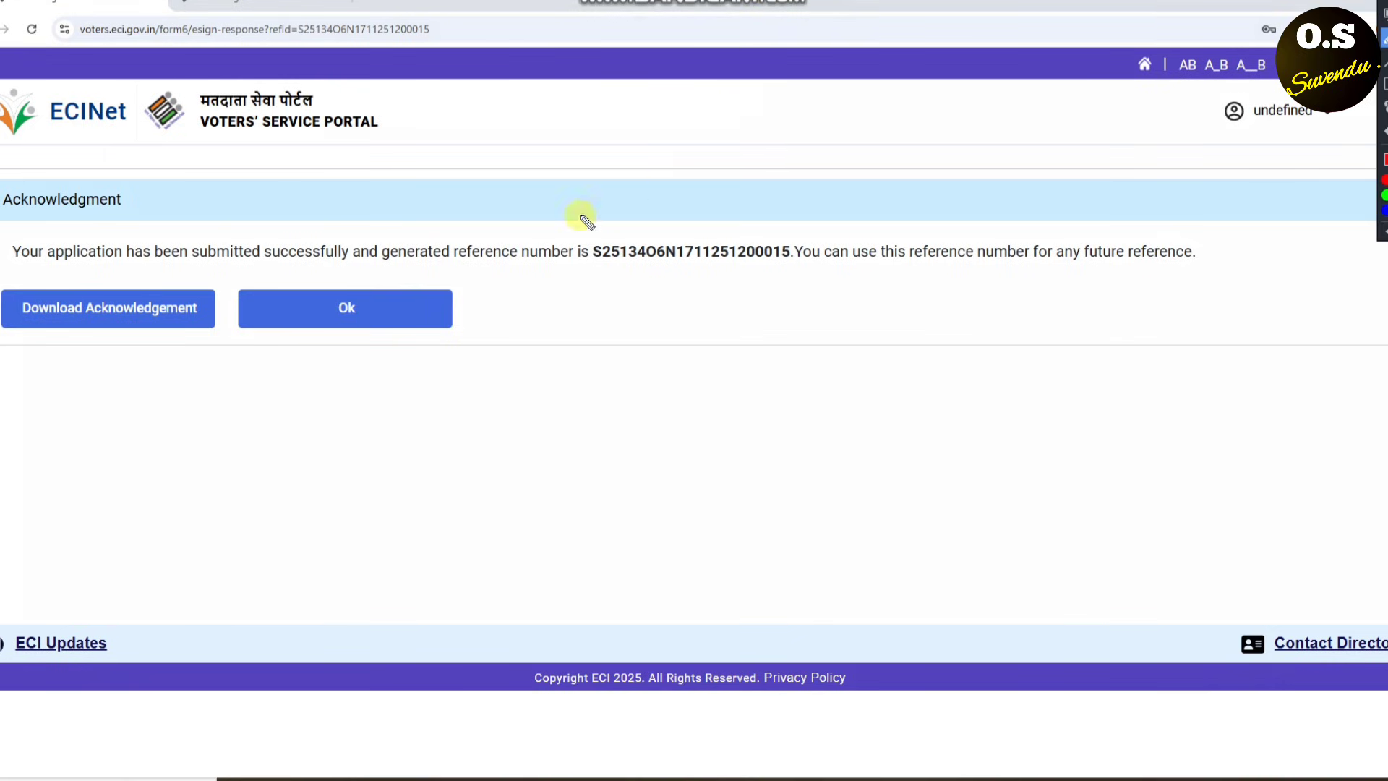
- Note the reference number on the Acknowledgment page and download the acknowledgement
drag(694, 170, 1, 176)
drag(1, 351, 659, 475)
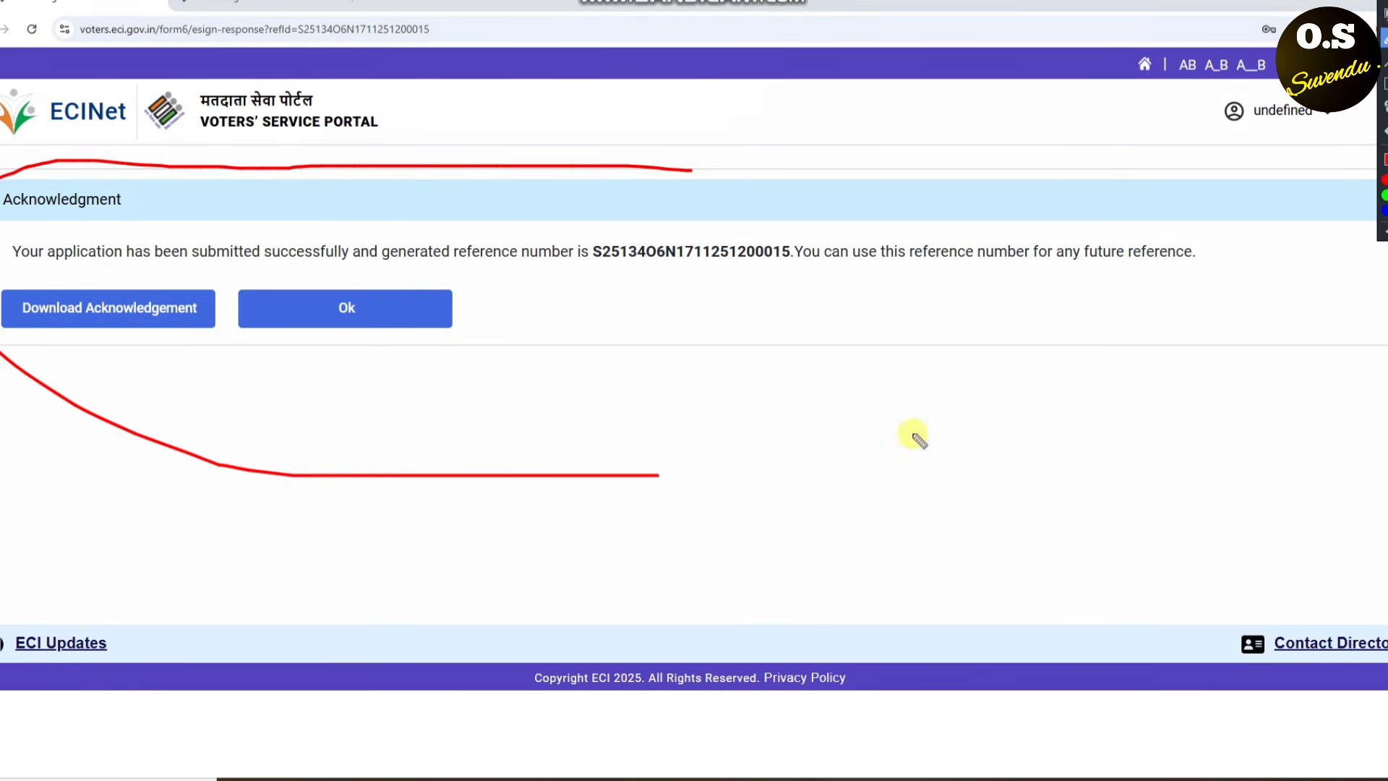
mouse_move(912, 434)
mouse_down()
mouse_move(1229, 217)
mouse_move(660, 149)
mouse_move(562, 167)
mouse_up()
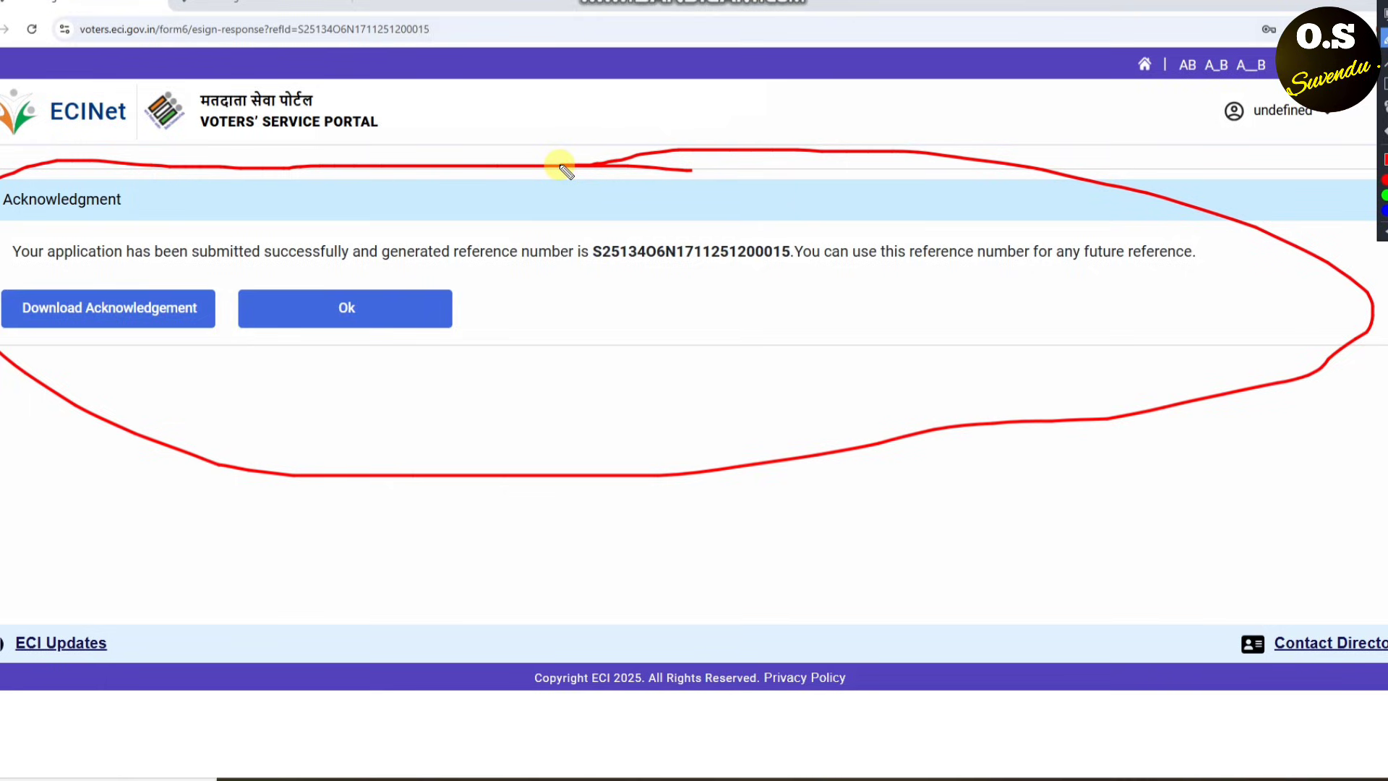
key(Escape)
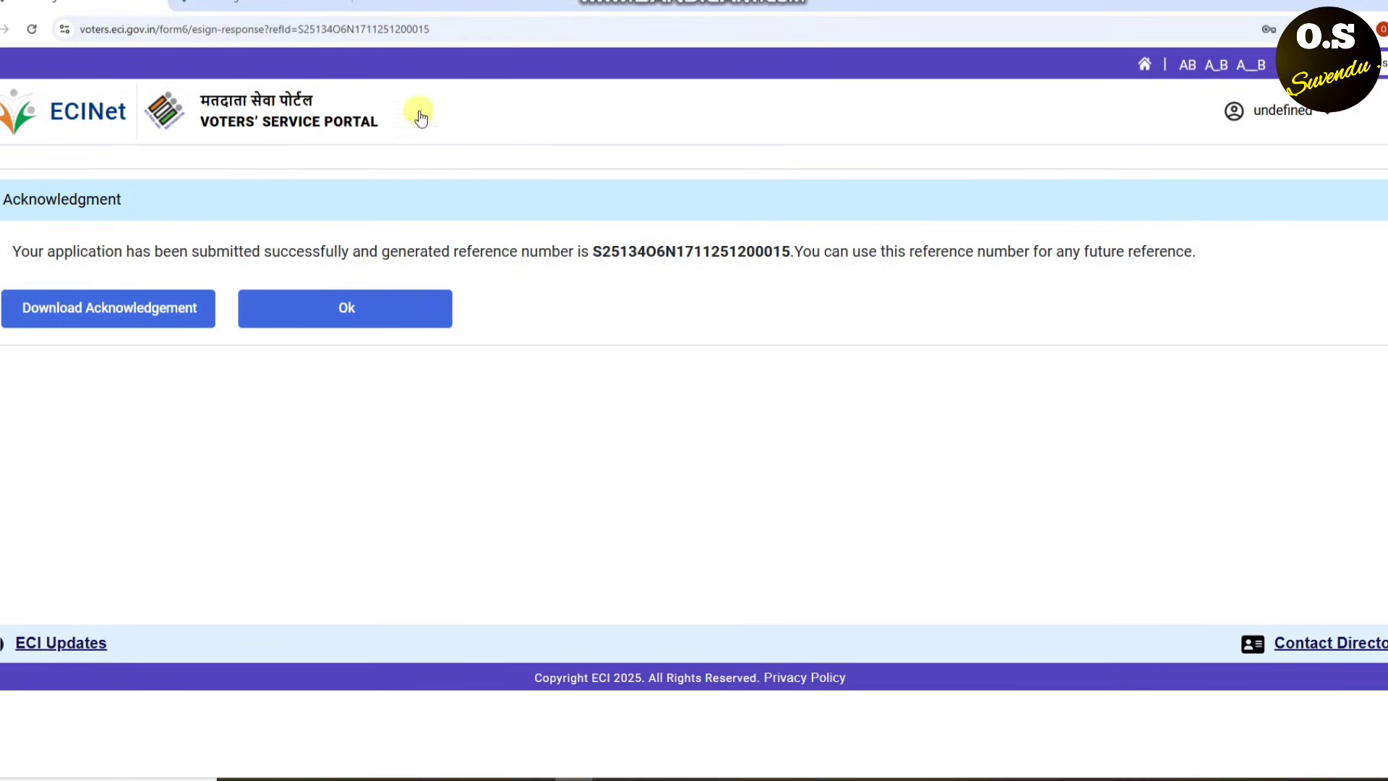
click(135, 318)
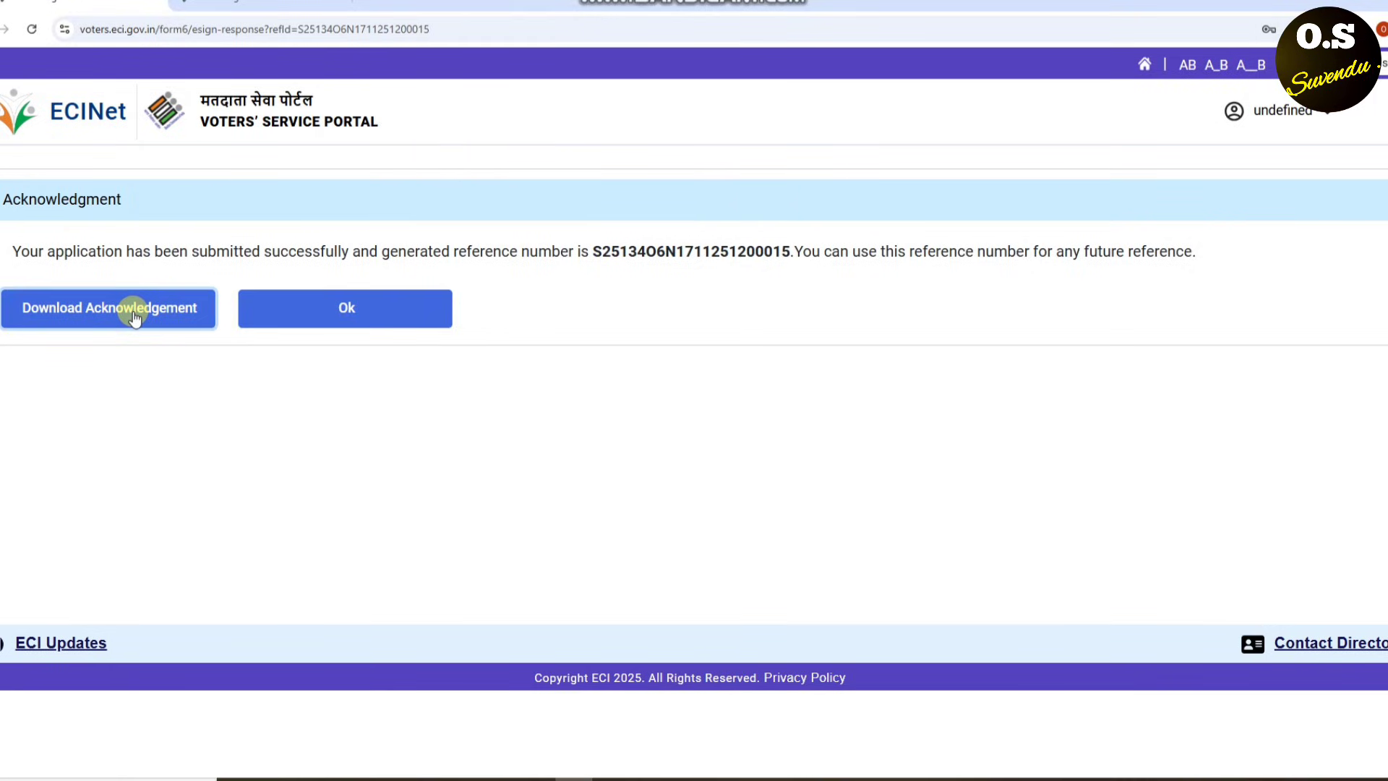